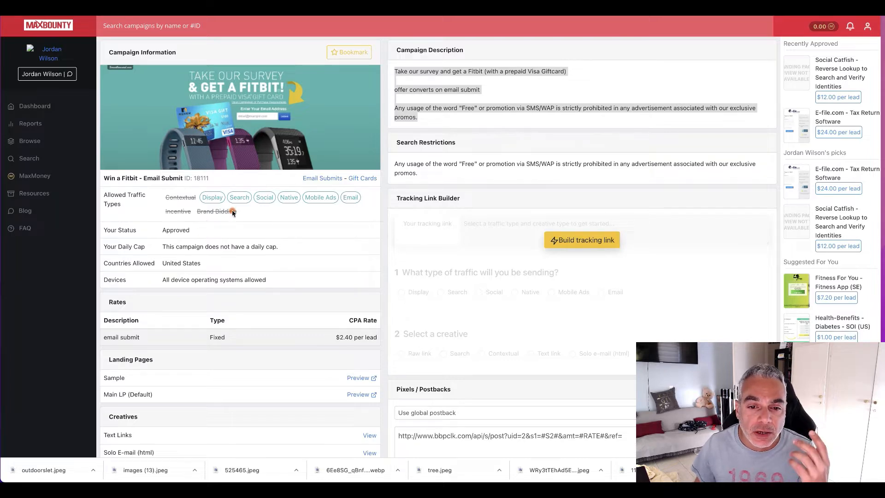
Step: Review the Win a Fitbit campaign's search restrictions and the disallowed Brand Bidding traffic type
left_click(423, 137)
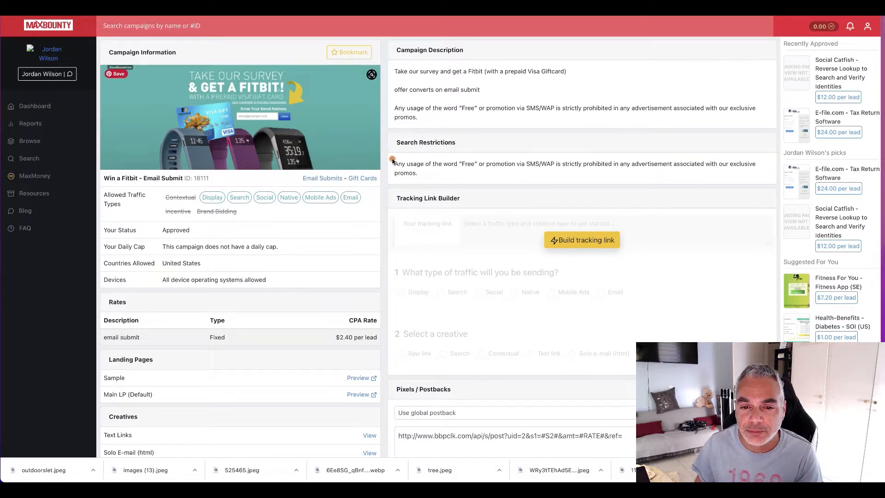
left_click_drag(396, 143, 451, 174)
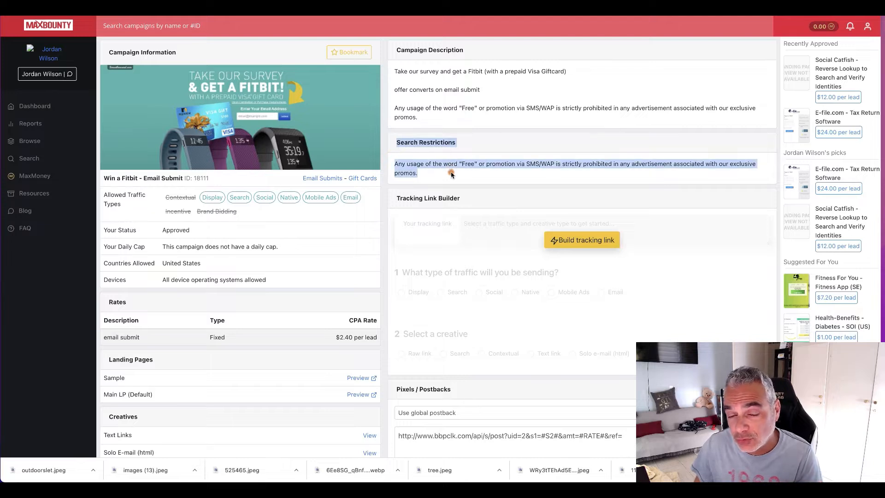
left_click(392, 160)
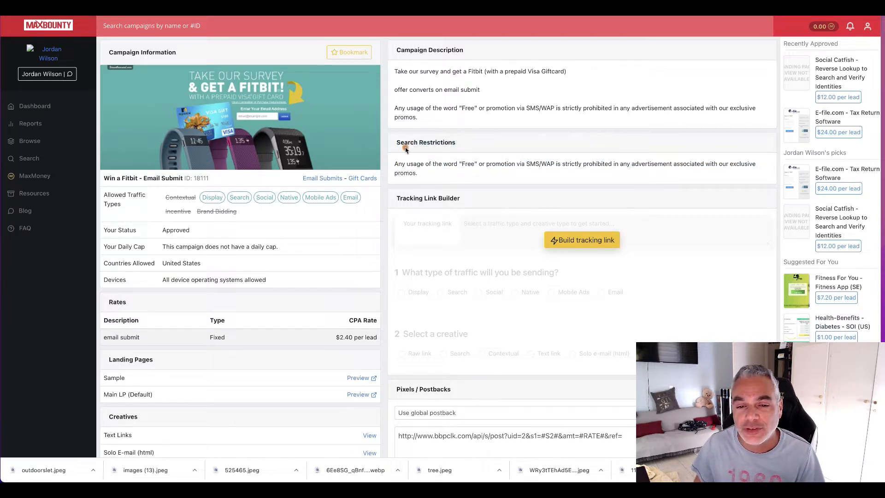
left_click_drag(393, 160, 434, 172)
left_click(456, 176)
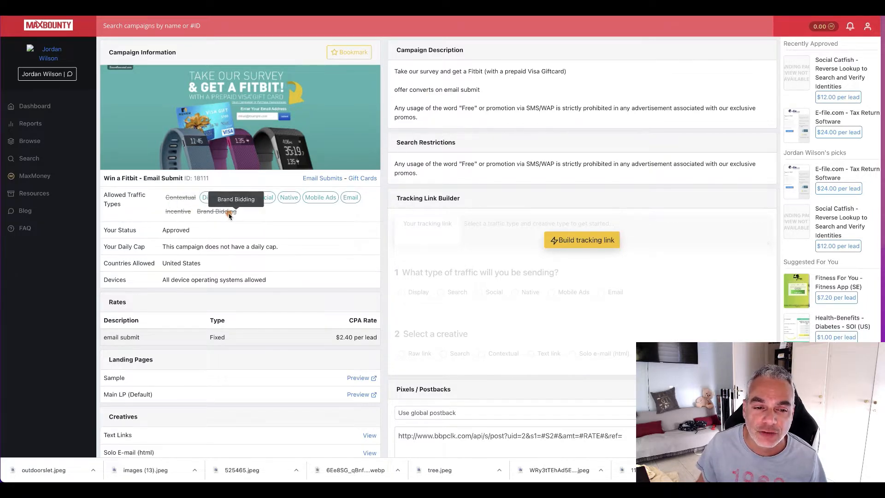
left_click_drag(240, 213, 200, 214)
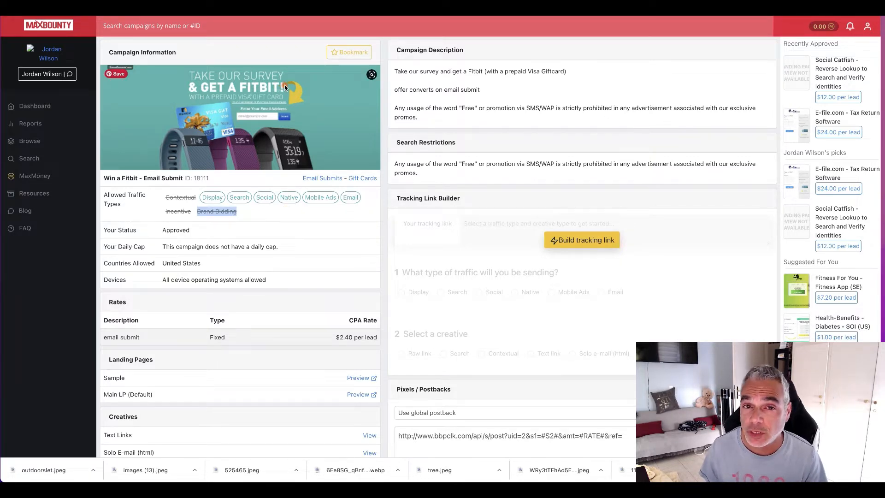
Step: Start building the campaign's tracking link with Search as the traffic type
left_click(601, 240)
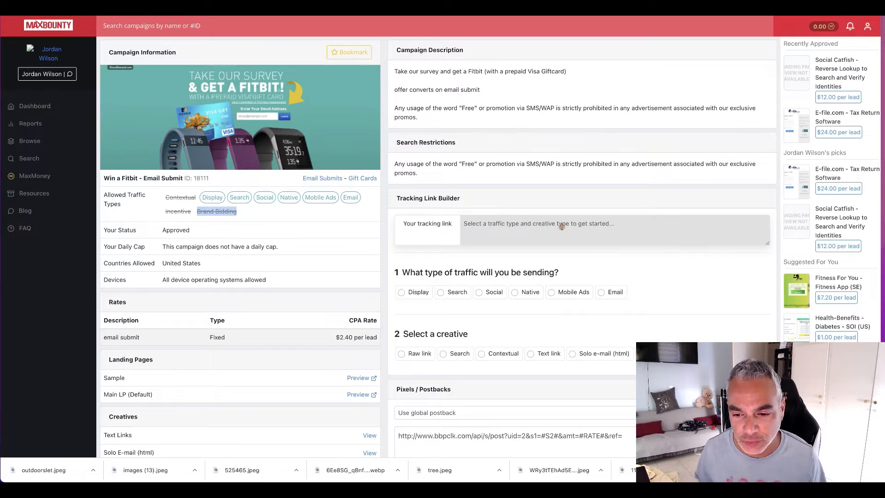
left_click(443, 293)
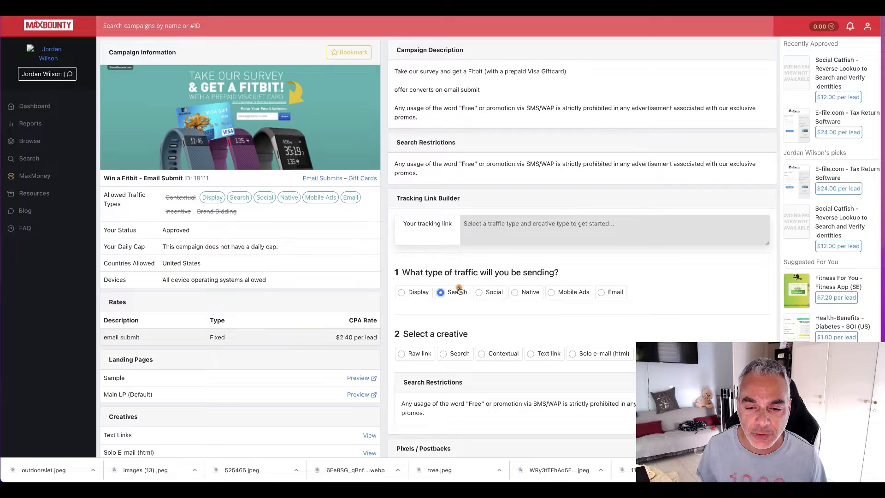
Step: Read the search restrictions shown in the tracking link builder and recheck Brand Bidding among the campaign's traffic types
scroll(465, 321, "down", 1)
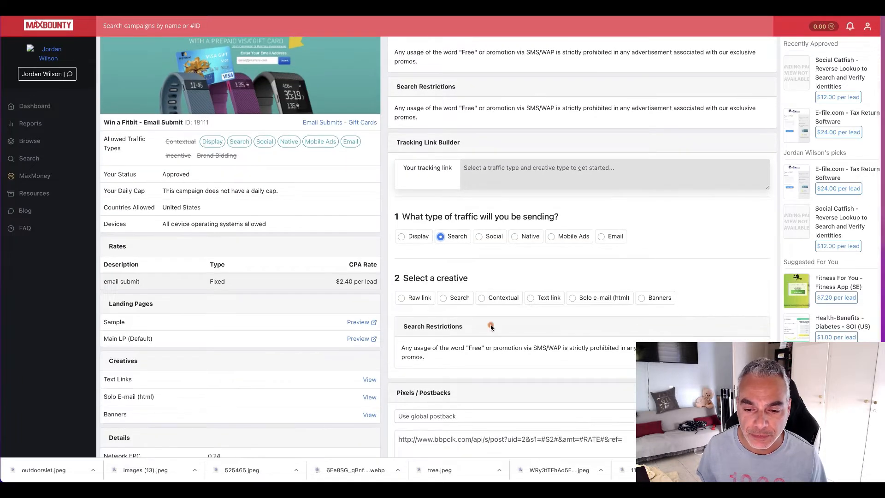
scroll(492, 304, "down", 1)
triple_click(488, 335)
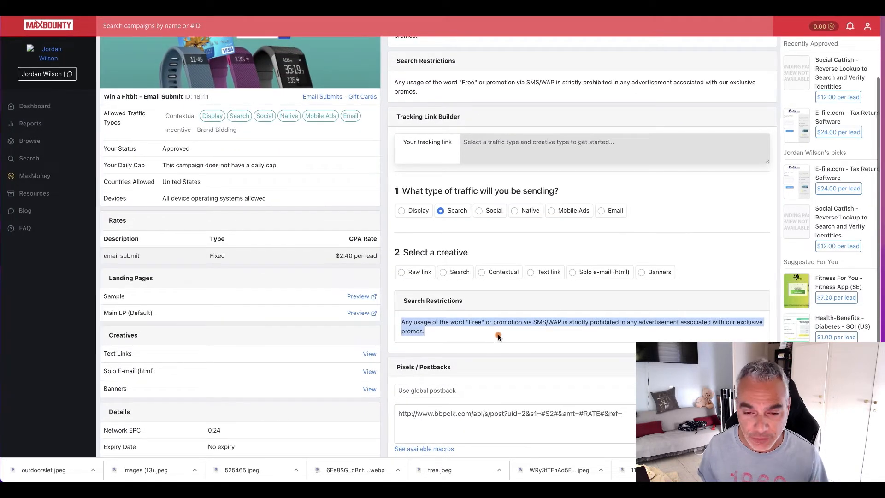
triple_click(204, 131)
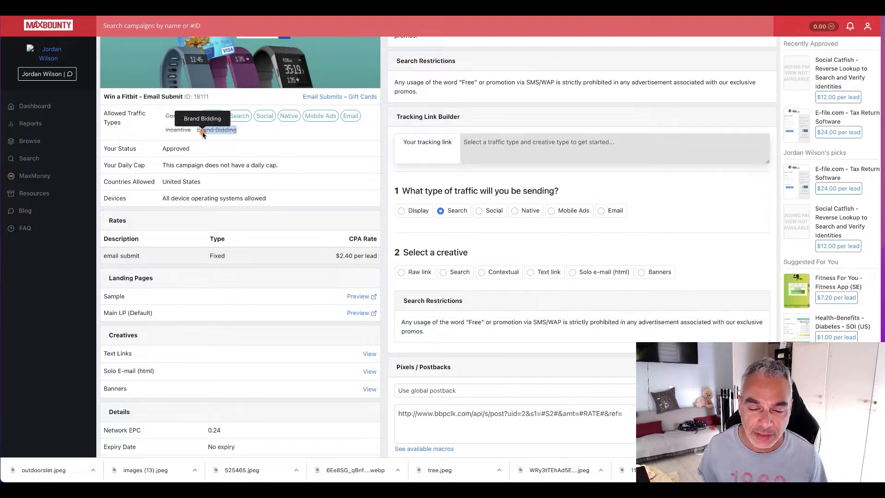
left_click(313, 130)
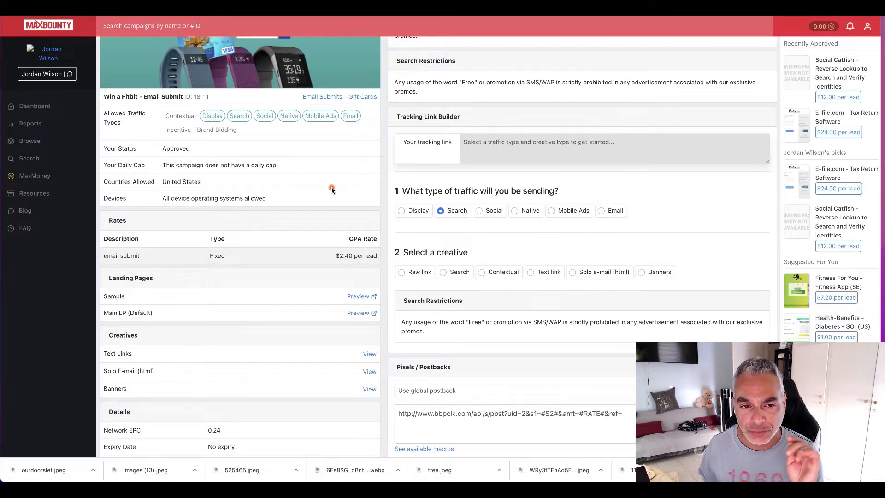
scroll(331, 189, "up", 1)
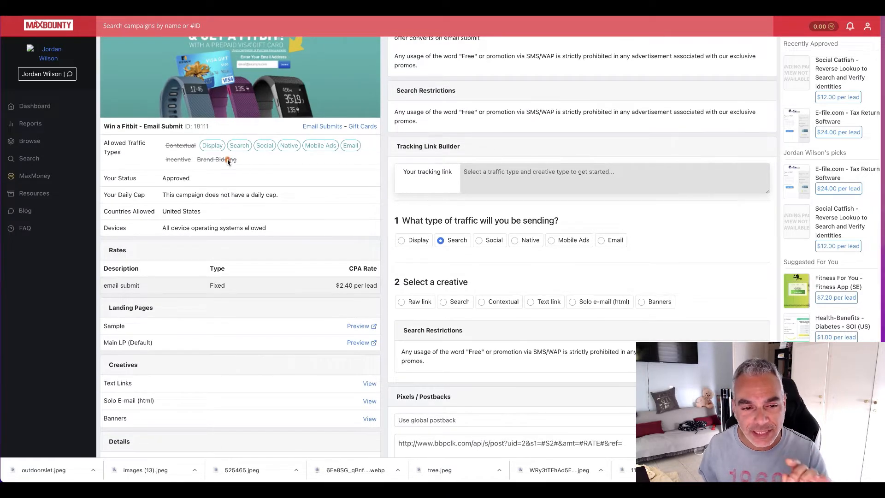
left_click_drag(198, 159, 238, 160)
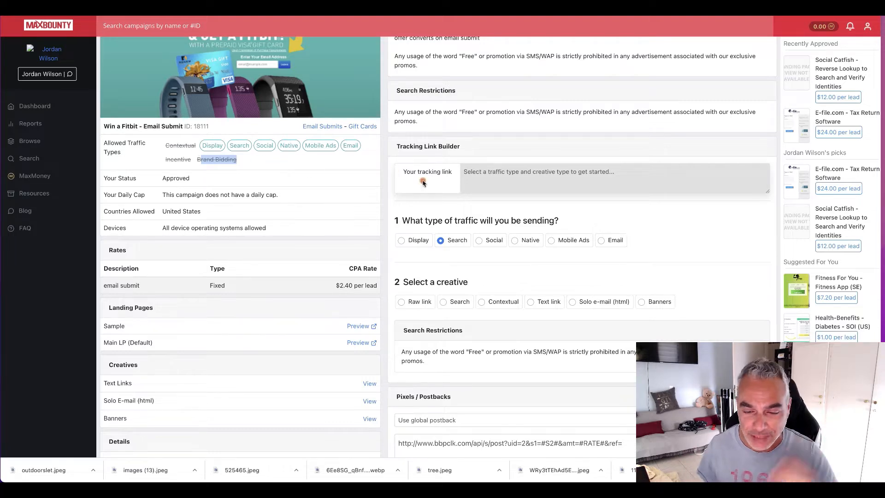
Step: Select Search as the creative for the tracking link and set Sub ID 1 to bingads
scroll(446, 229, "down", 1)
left_click(444, 266)
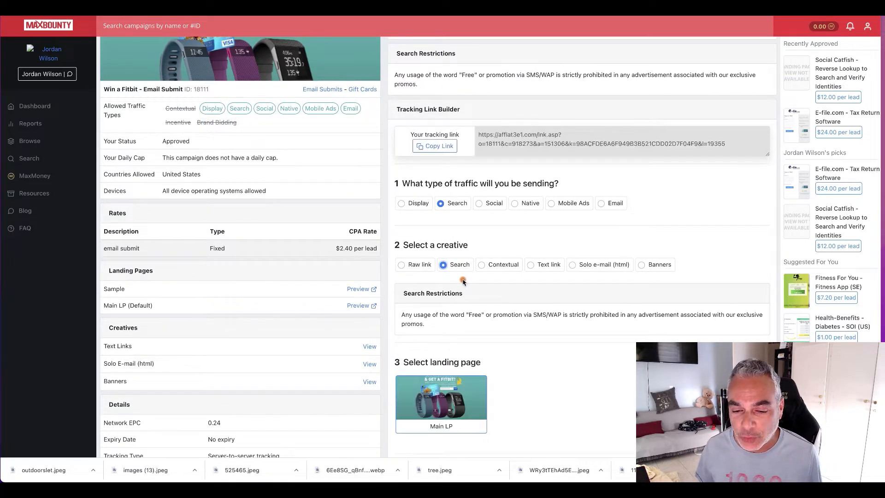
scroll(463, 282, "down", 1)
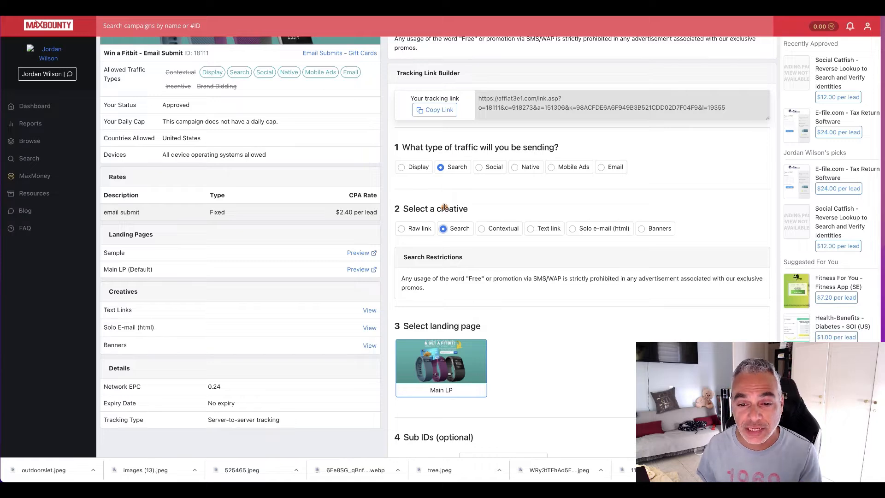
scroll(446, 230, "down", 2)
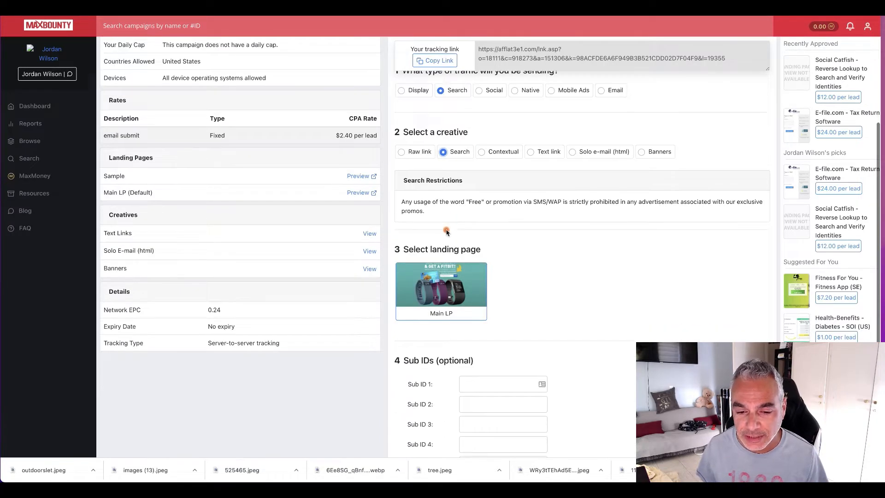
scroll(446, 232, "down", 2)
left_click(505, 313)
type("bingads")
scroll(526, 322, "down", 1)
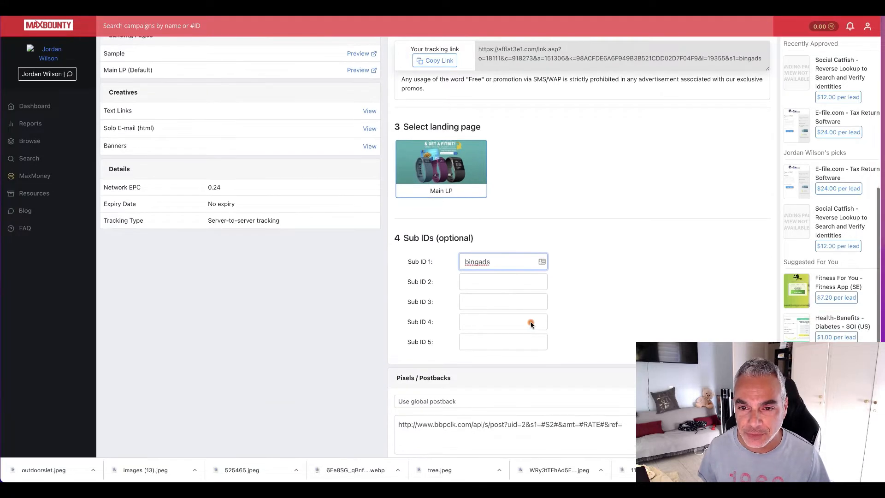
Step: Copy the finished tracking link for the Win a Fitbit campaign
scroll(529, 323, "up", 3)
left_click(435, 60)
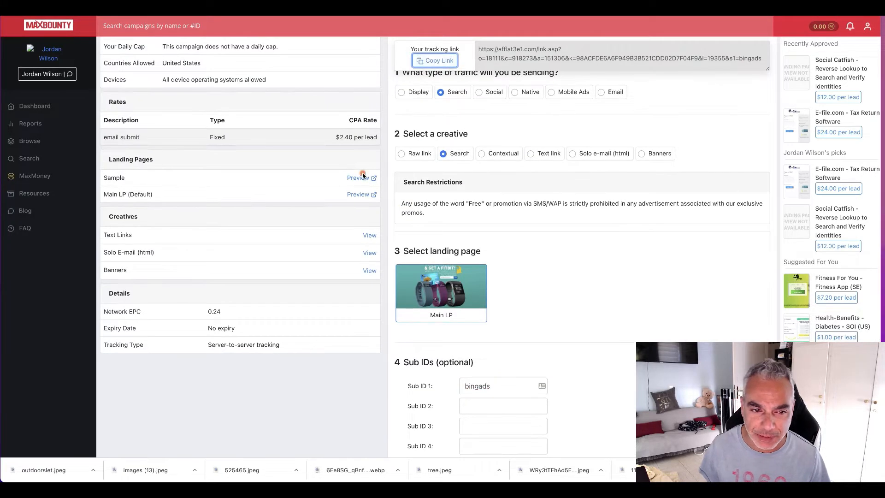
scroll(291, 191, "down", 1)
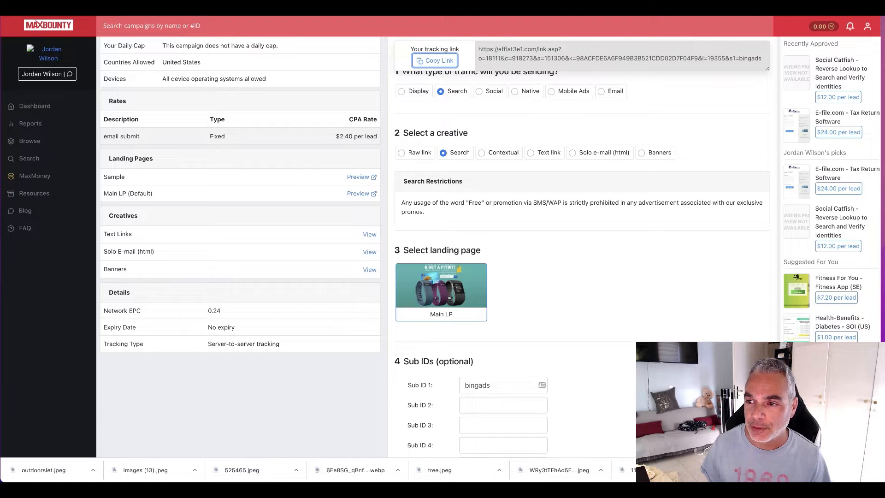
Step: Switch to the Bing Ads (Microsoft Advertising) site in a new browser tab
key("ctrl+t")
type("bin")
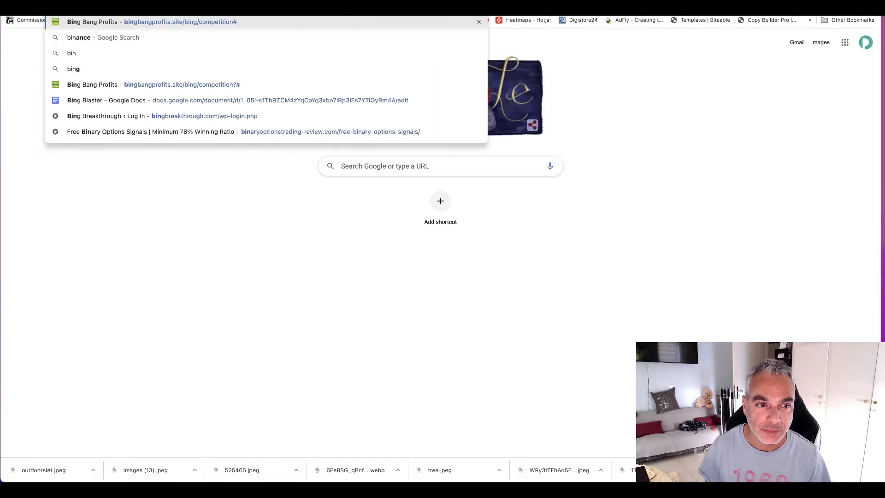
type("ods.com")
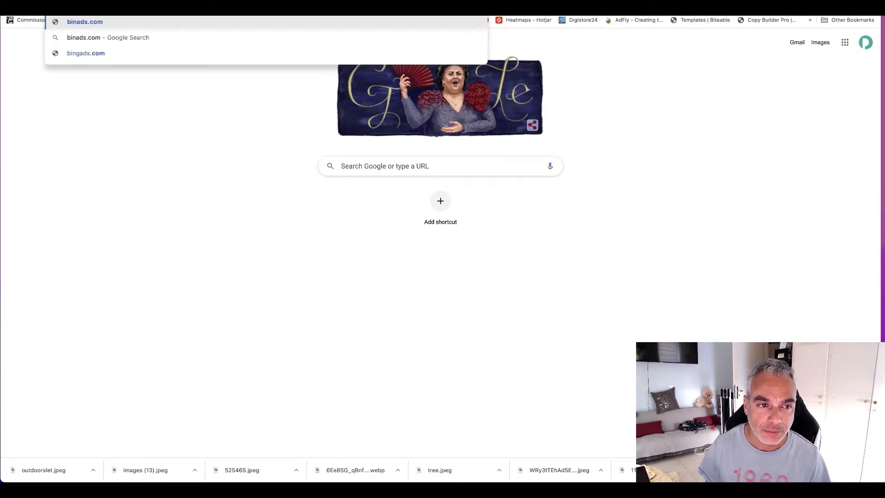
key("Return")
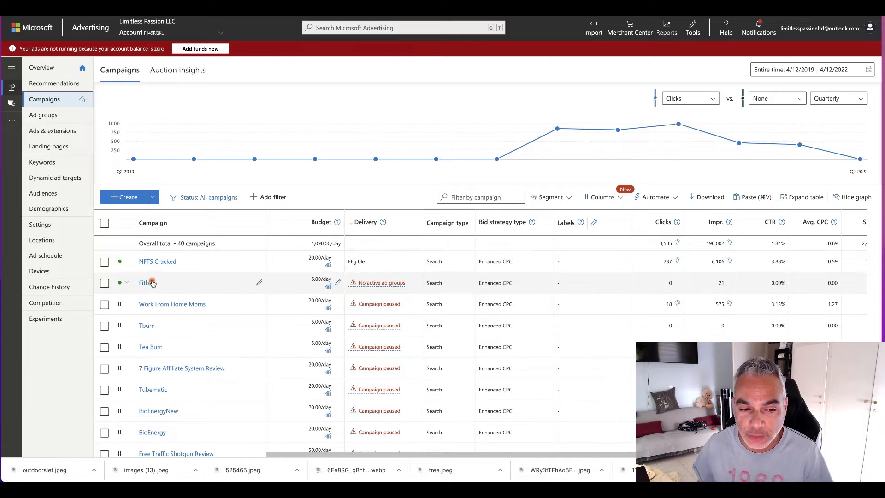
Step: Pause the existing Fitbit campaign in the campaign list
left_click(127, 282)
left_click(137, 303)
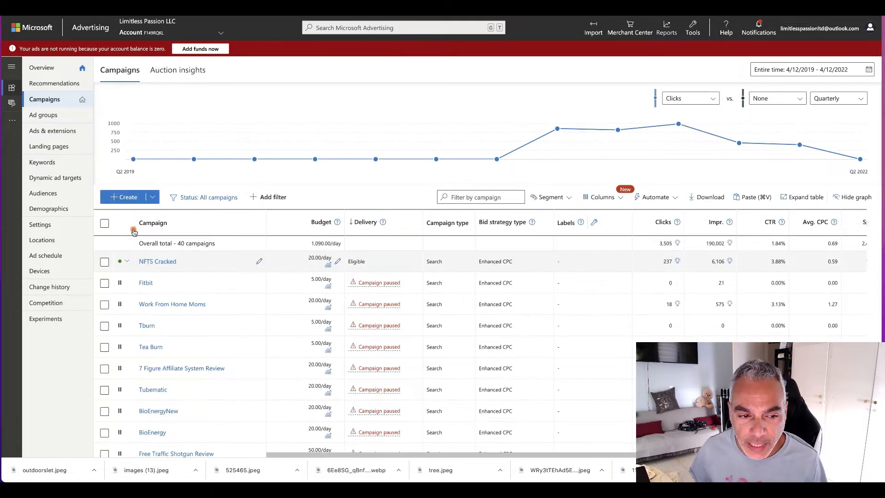
Step: Create a new campaign with the goal Visits to my website and the ad type Search ads
left_click(131, 199)
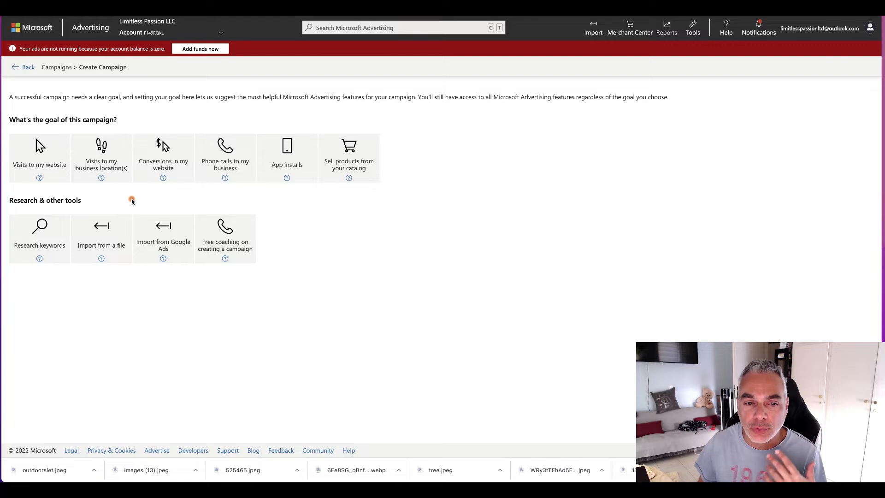
left_click(51, 159)
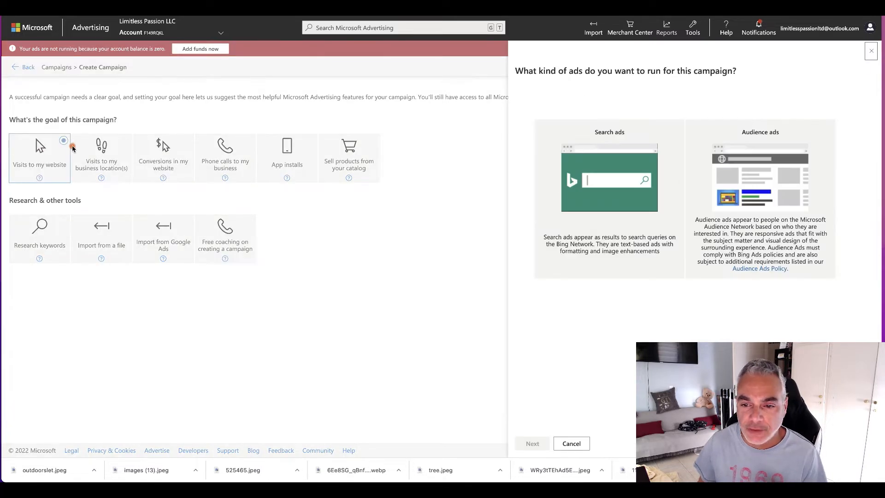
left_click(608, 230)
left_click(532, 443)
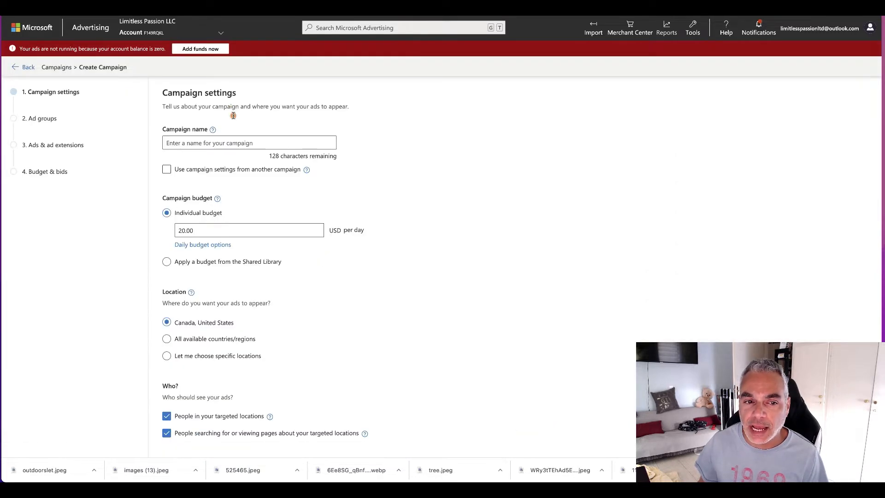
Step: Enter "Fitibit" as the campaign name and target the United States as a specific location
left_click(306, 140)
type("Fitibit Take 2")
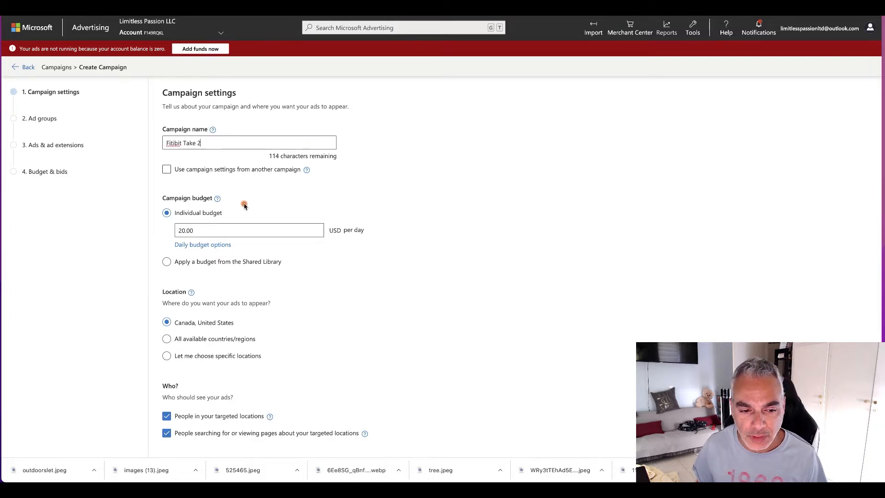
scroll(183, 205, "down", 3)
left_click(166, 190)
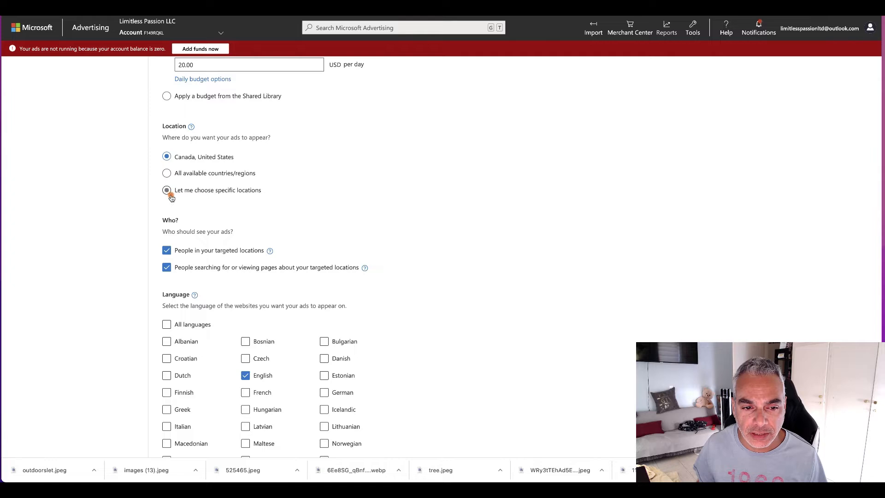
type("Units")
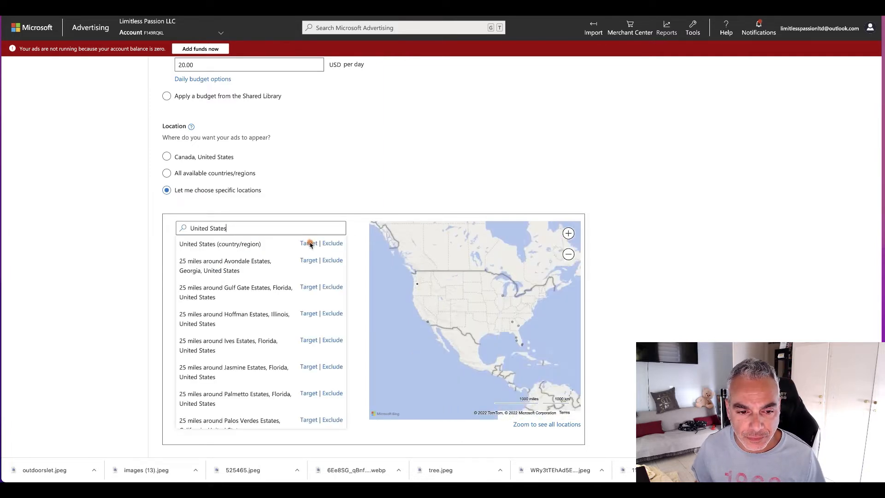
left_click(308, 242)
Step: Exclude people searching for or viewing pages about the targeted locations, then save the campaign settings and proceed to ad groups
scroll(233, 220, "down", 4)
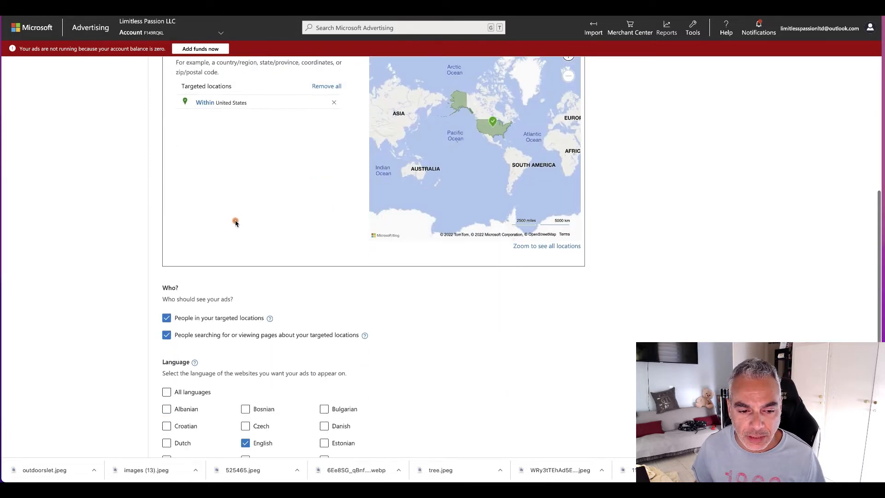
left_click(166, 327)
scroll(167, 334, "down", 4)
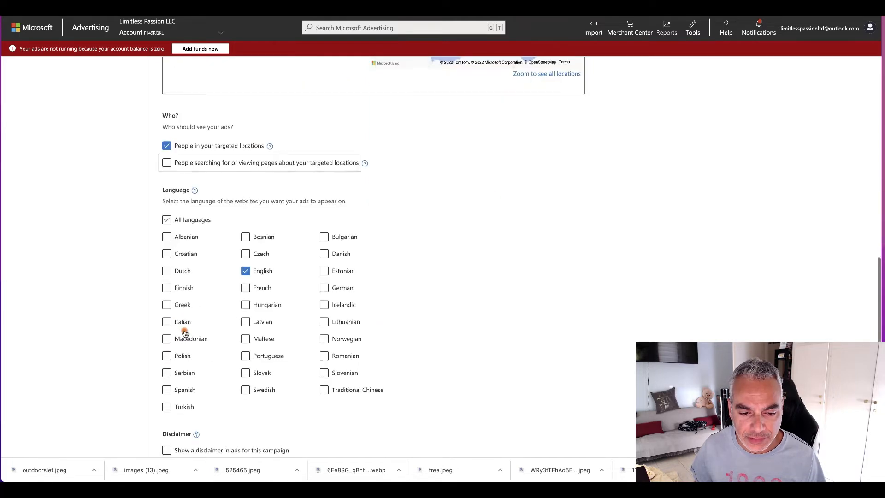
scroll(265, 282, "down", 3)
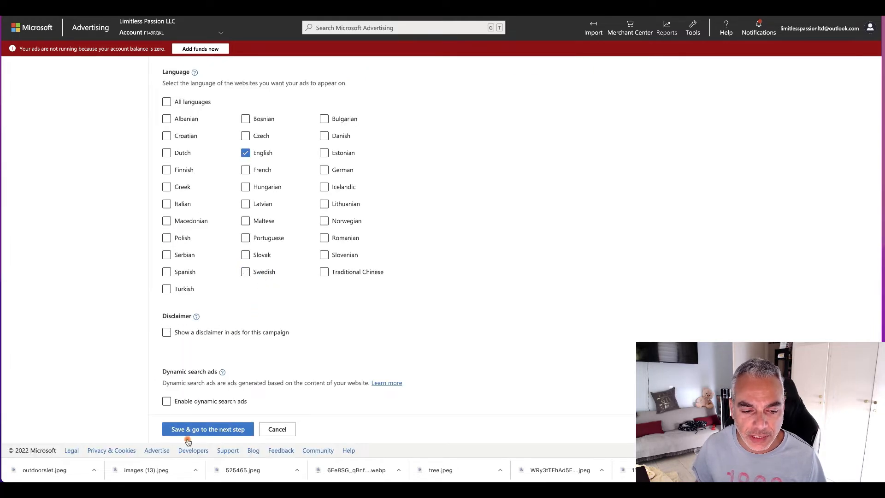
left_click(208, 431)
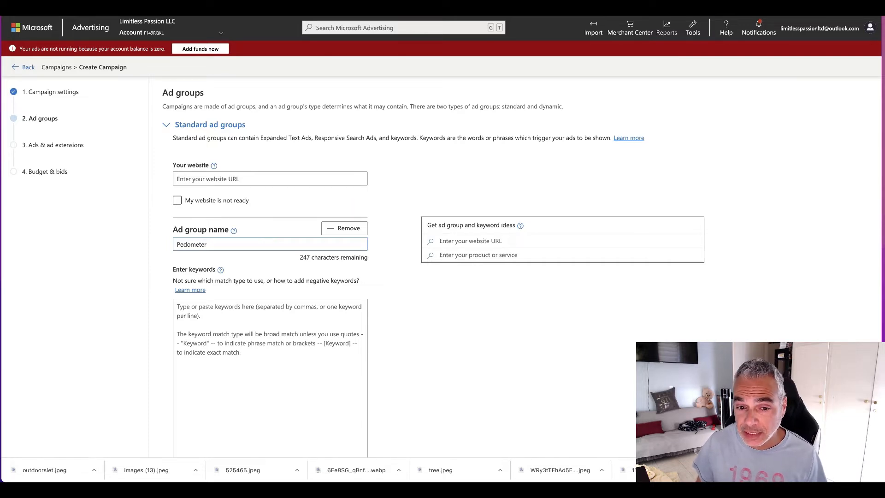
Step: Search Google for "what is fitbit" in a new browser tab and look through the results
key("super+t")
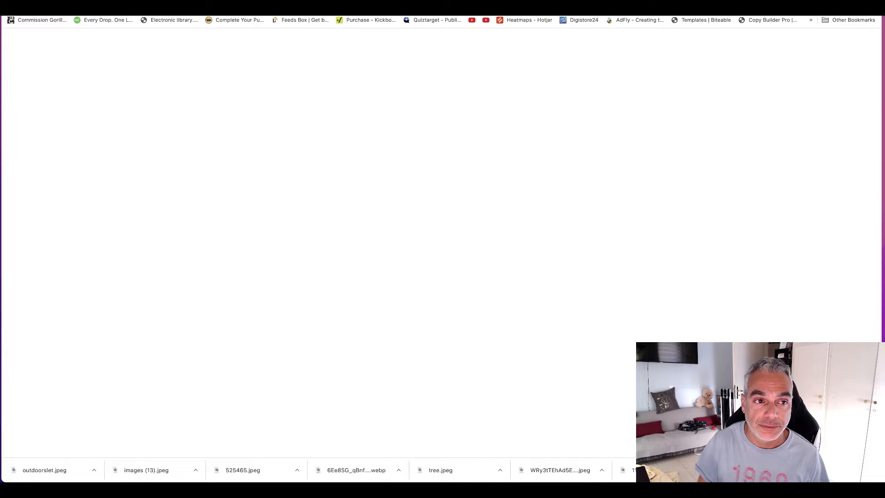
type("what is fitbit")
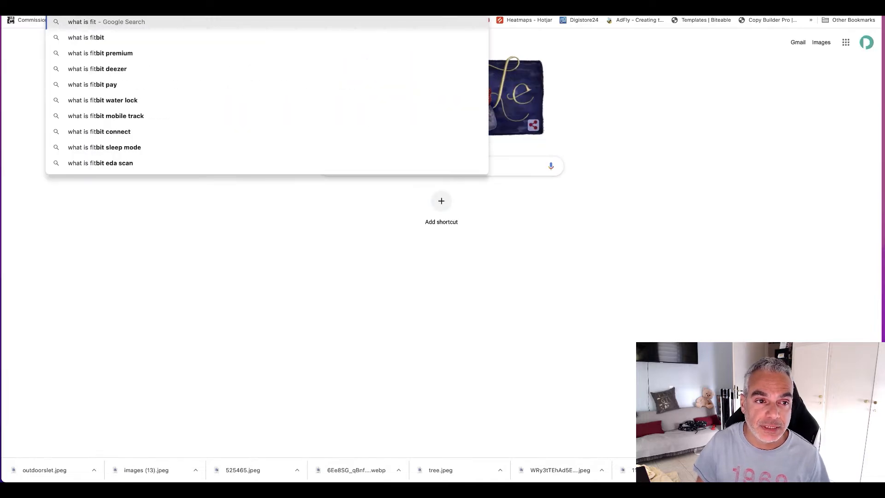
key("Return")
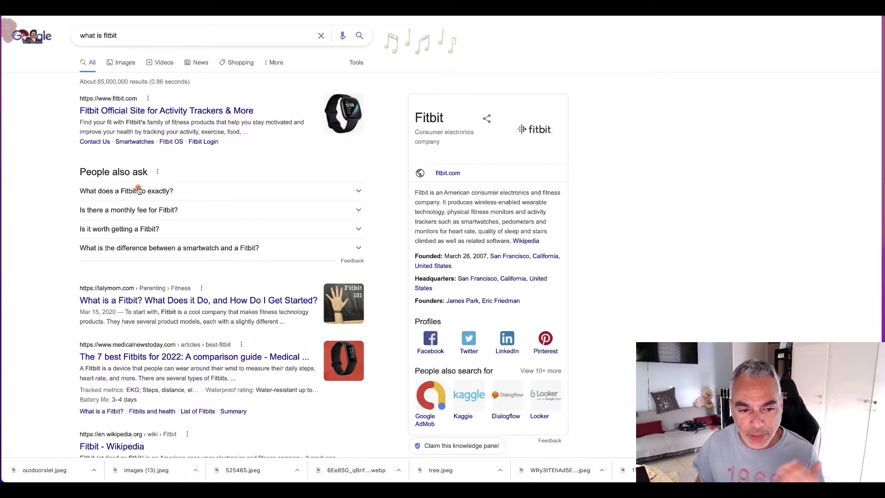
scroll(227, 263, "down", 2)
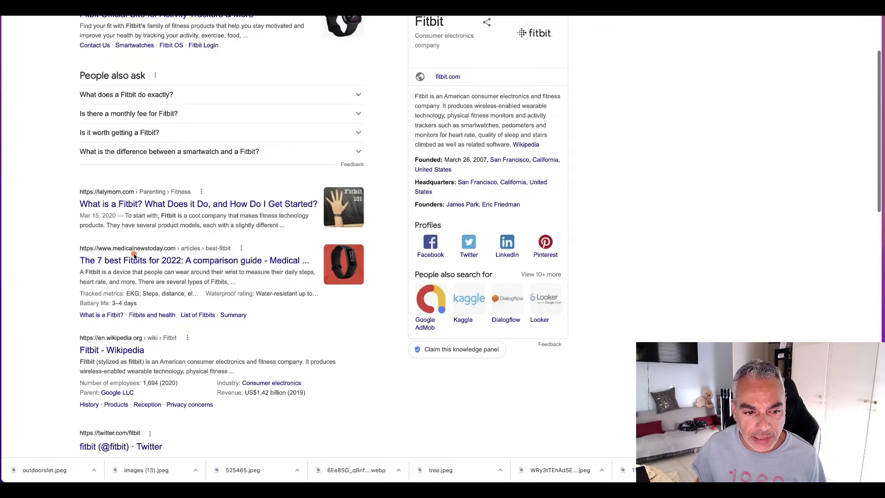
scroll(138, 253, "down", 2)
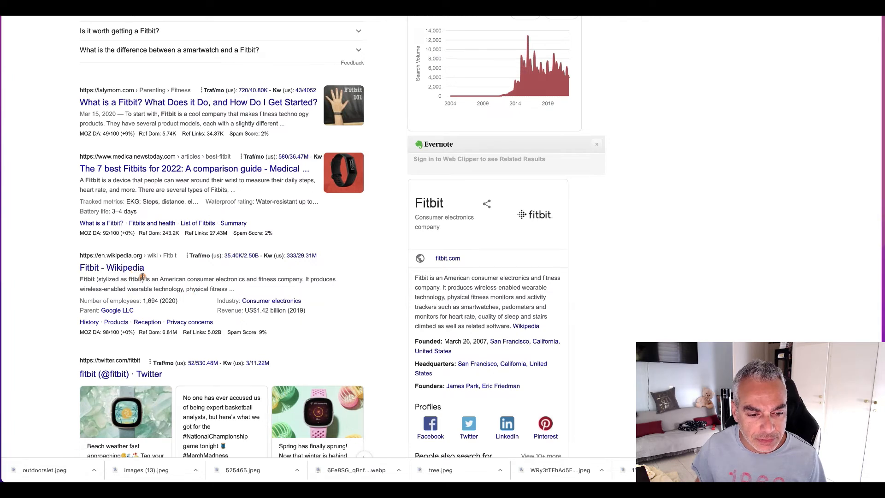
scroll(227, 303, "down", 6)
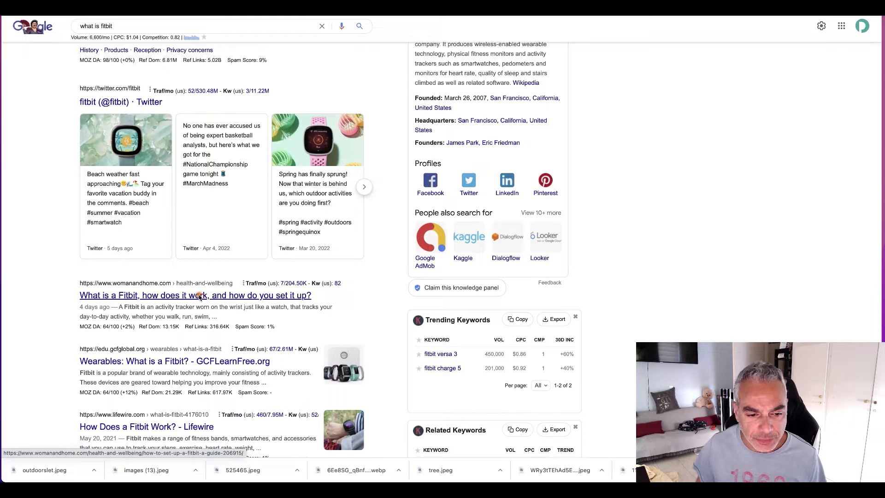
Step: Open the womanandhome.com article on what a Fitbit is and highlight "activity tracker" in its definition
left_click(263, 297)
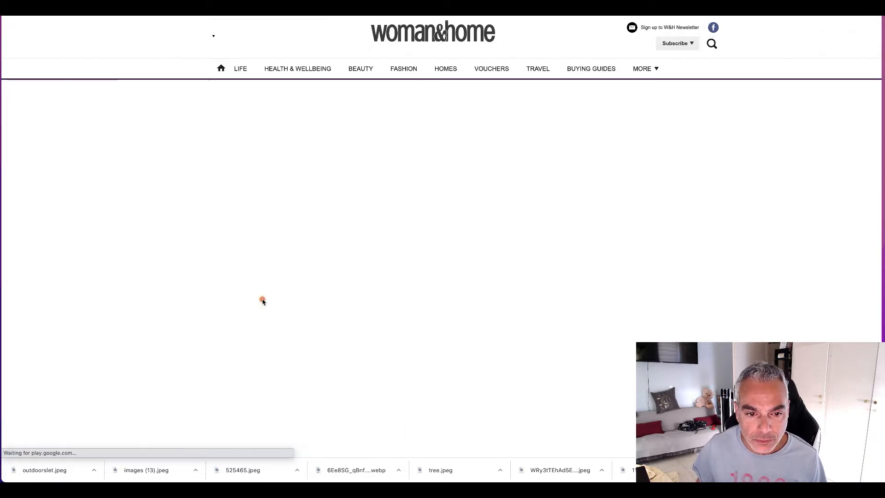
scroll(438, 351, "down", 4)
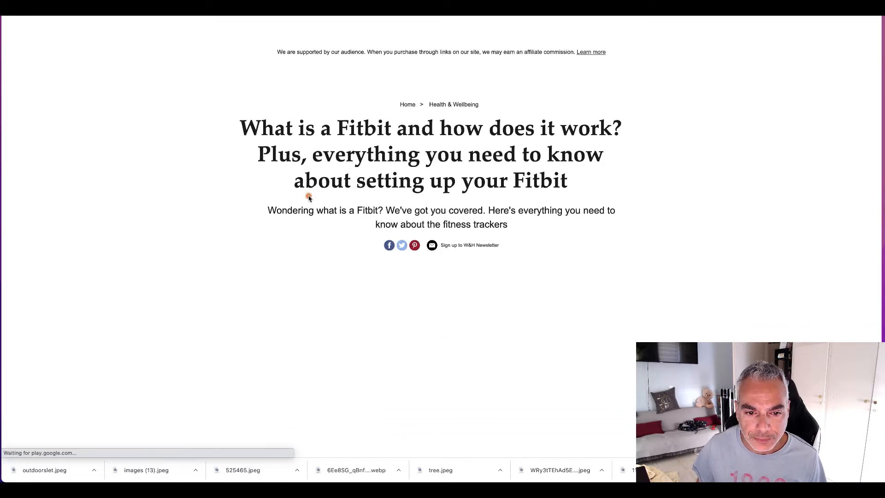
scroll(431, 230, "down", 10)
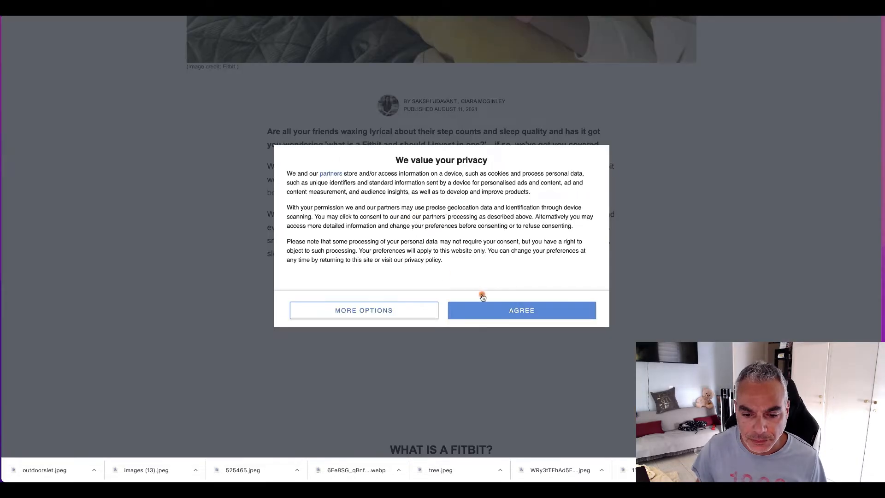
left_click(506, 313)
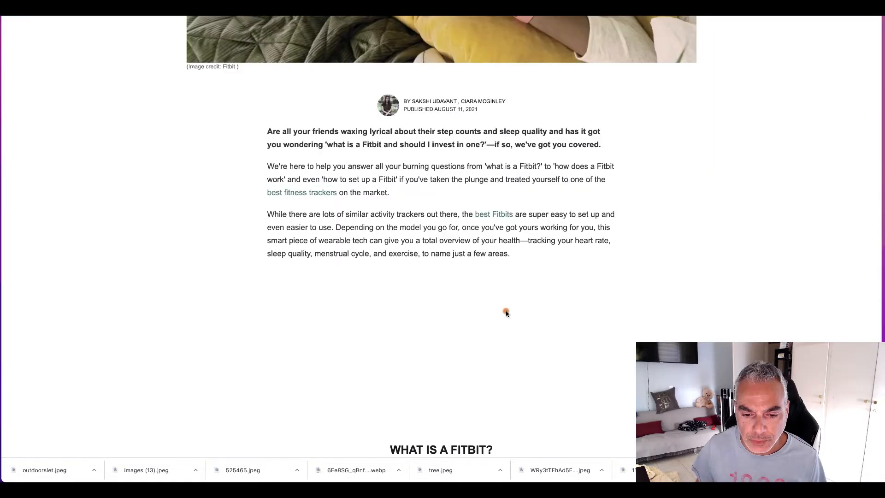
scroll(506, 313, "down", 4)
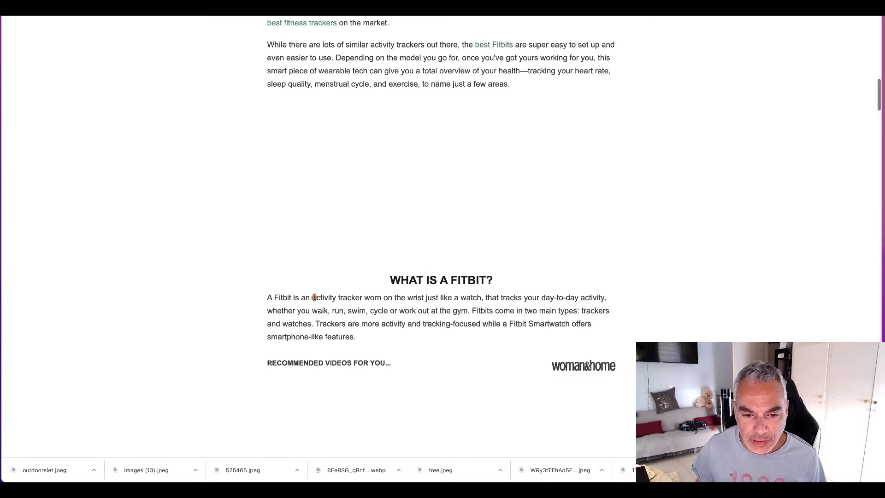
left_click_drag(313, 298, 362, 297)
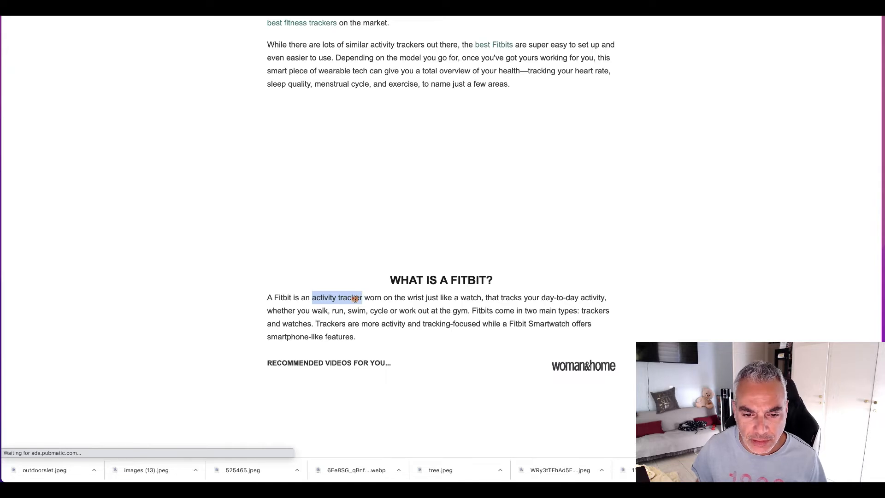
Step: Examine the rest of the woman&home article for Fitbit features, tracking functions and models that suggest ad keywords
scroll(351, 298, "down", 9)
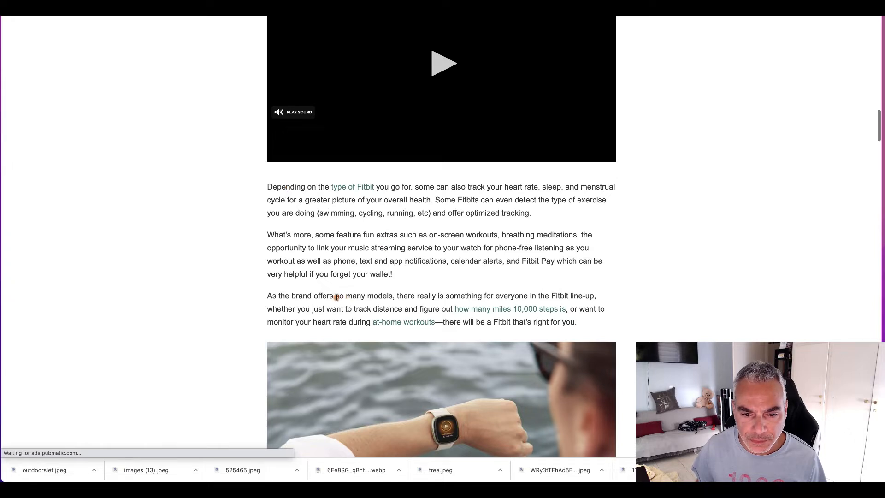
scroll(337, 297, "down", 1)
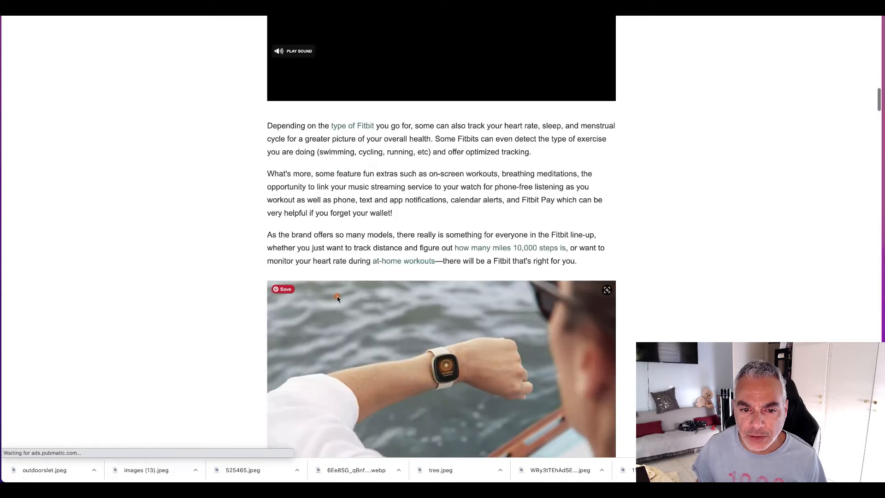
scroll(337, 298, "down", 1)
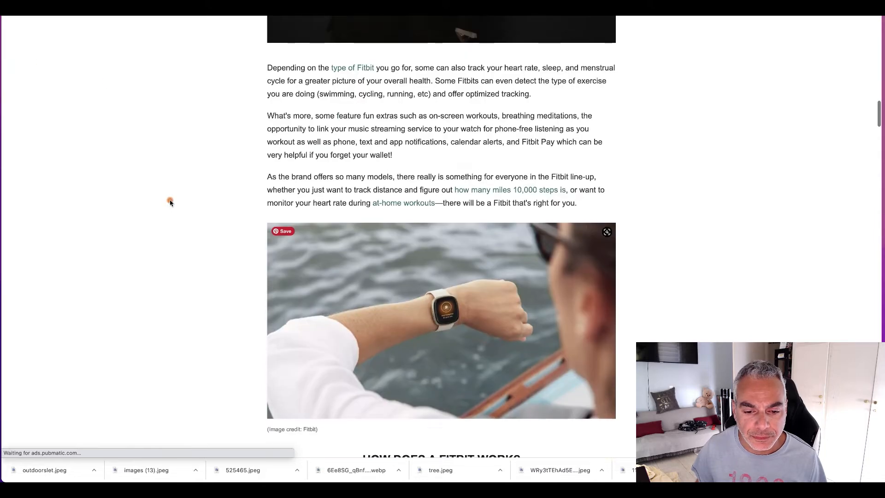
scroll(171, 202, "down", 3)
scroll(170, 202, "down", 4)
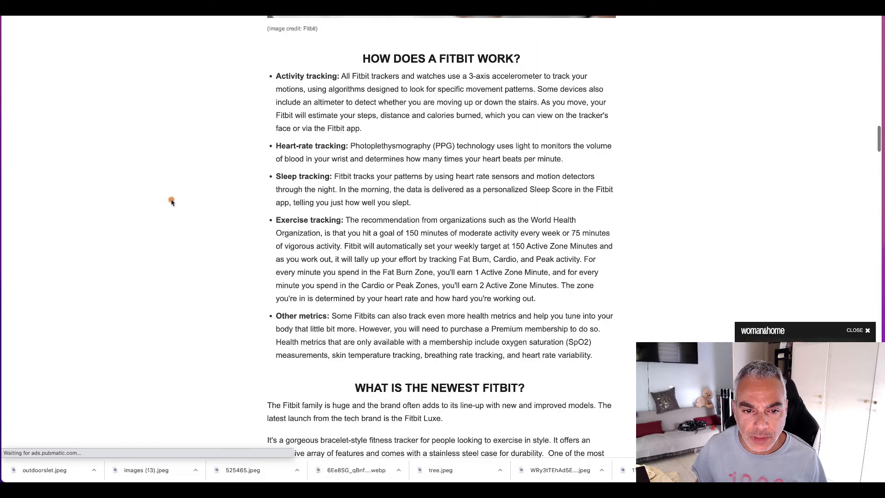
scroll(172, 199, "down", 3)
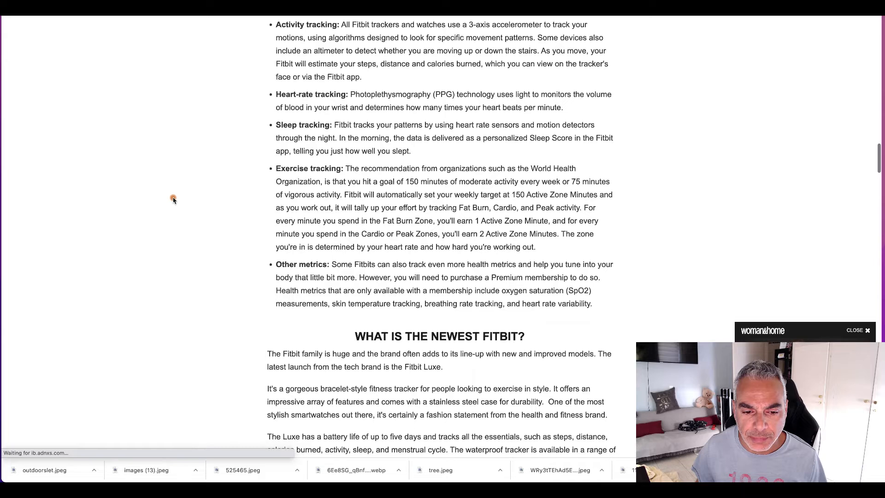
scroll(171, 201, "down", 7)
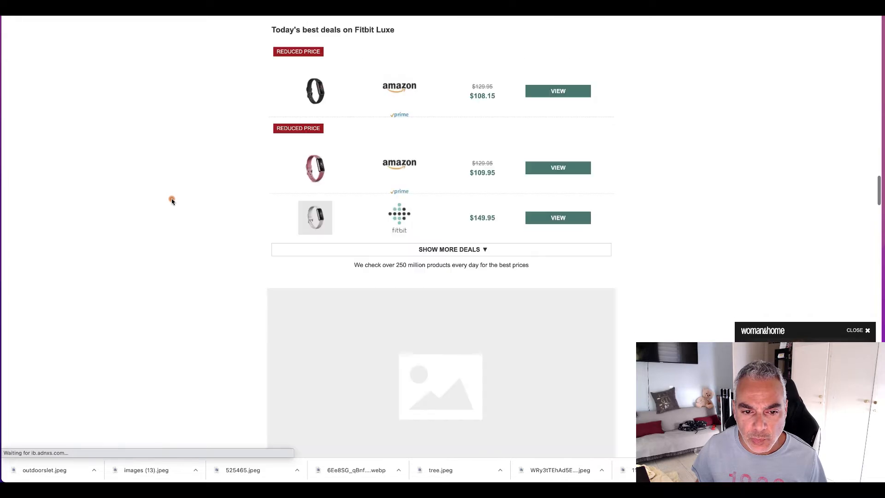
scroll(441, 231, "down", 3)
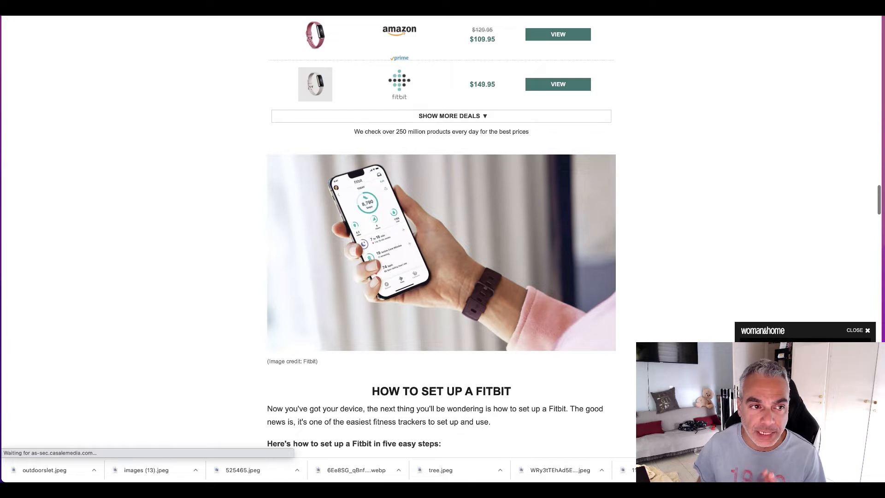
Step: Return to the "what is fitbit" results and open the MakeUseOf article "Should You Buy a Fitbit? 7 Questions to Ask Yourself"
key("super+t")
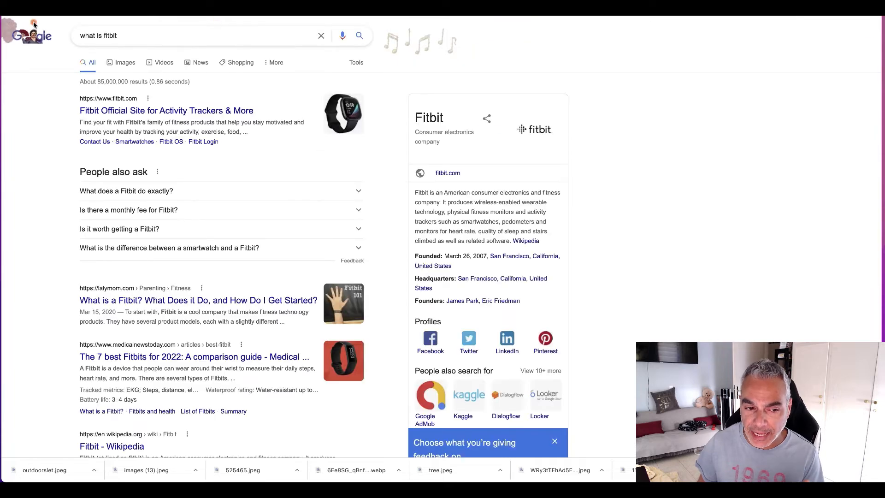
scroll(156, 165, "down", 10)
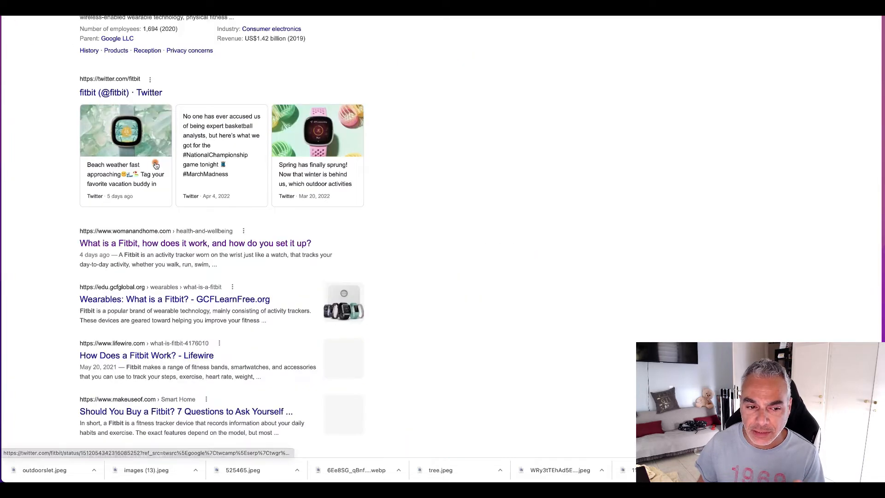
scroll(196, 309, "down", 2)
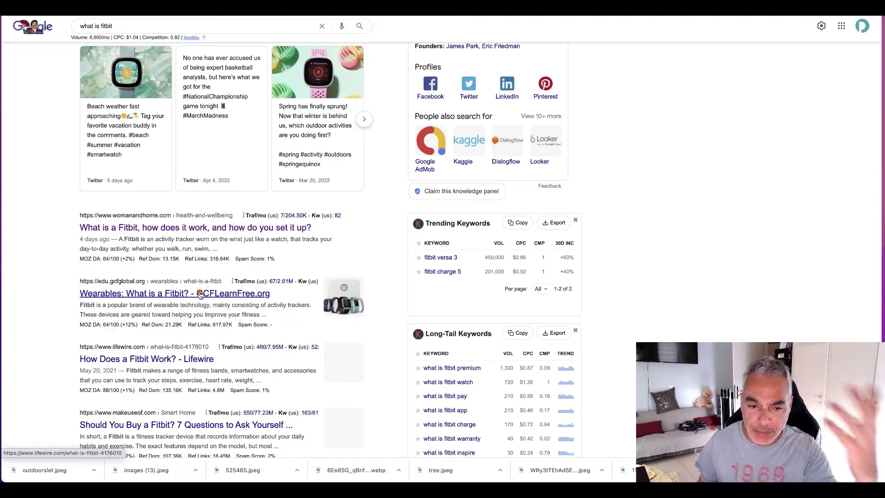
scroll(198, 328, "down", 3)
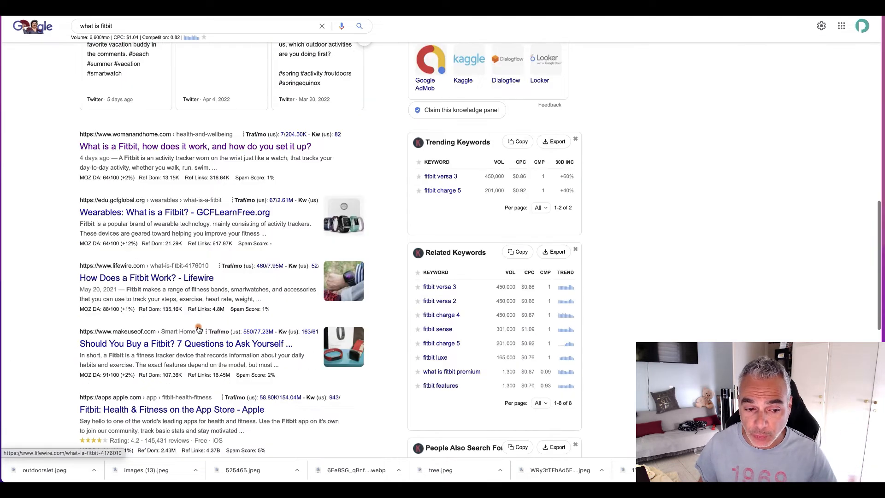
scroll(198, 329, "down", 1)
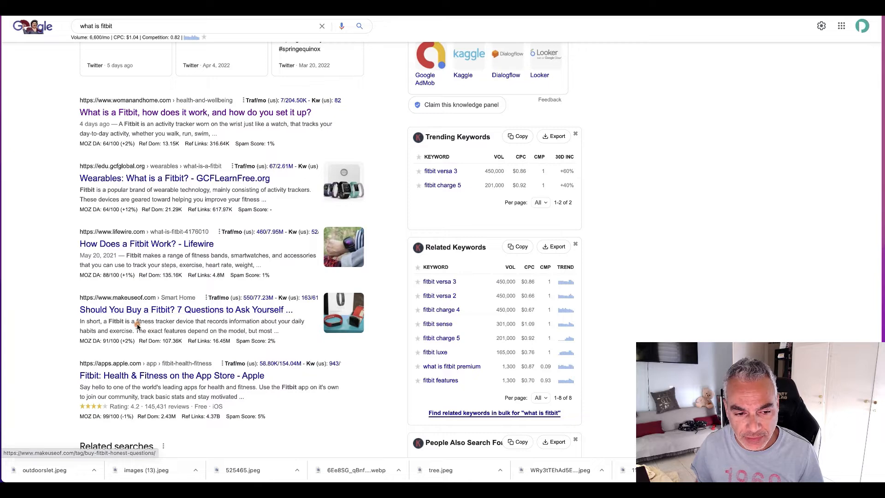
left_click(188, 310)
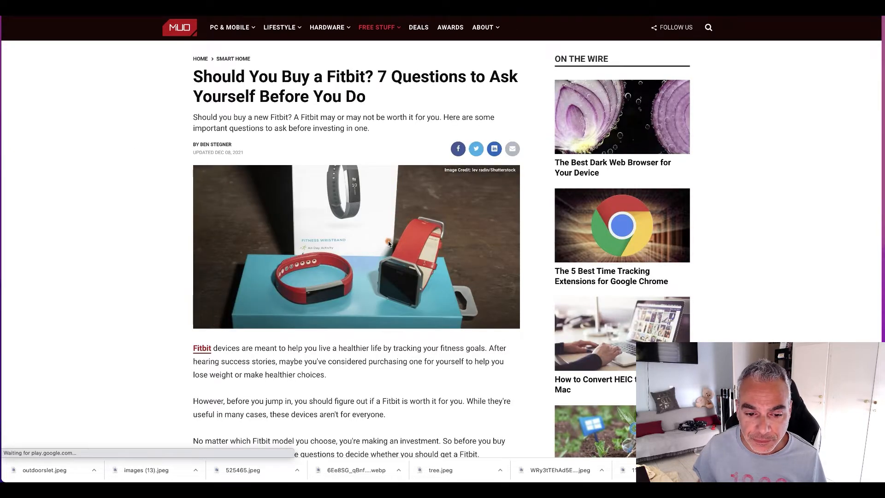
Step: Read through the MakeUseOf article's numbered questions, looking for related product terms and Fitbit alternatives usable as keywords
scroll(388, 240, "down", 5)
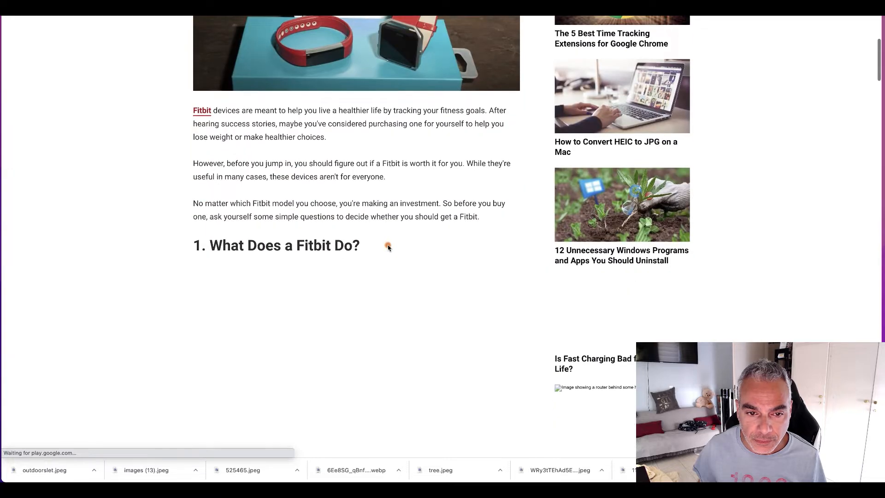
scroll(388, 247, "down", 1)
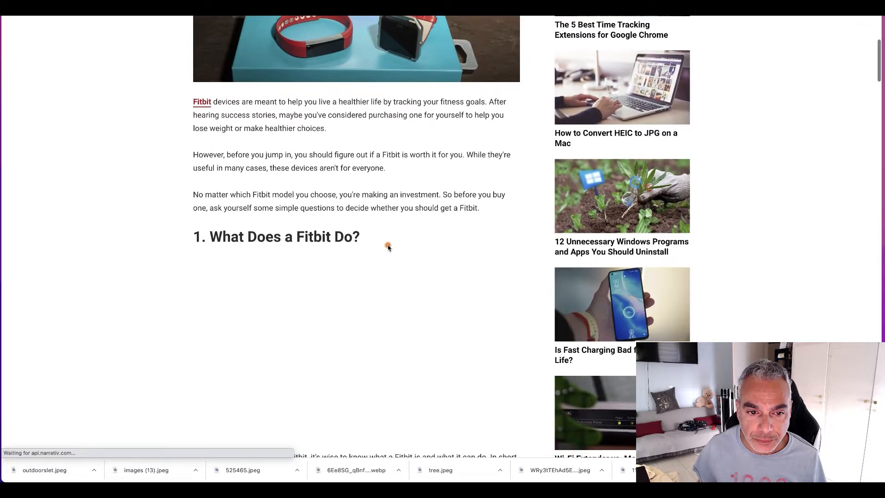
scroll(388, 247, "down", 5)
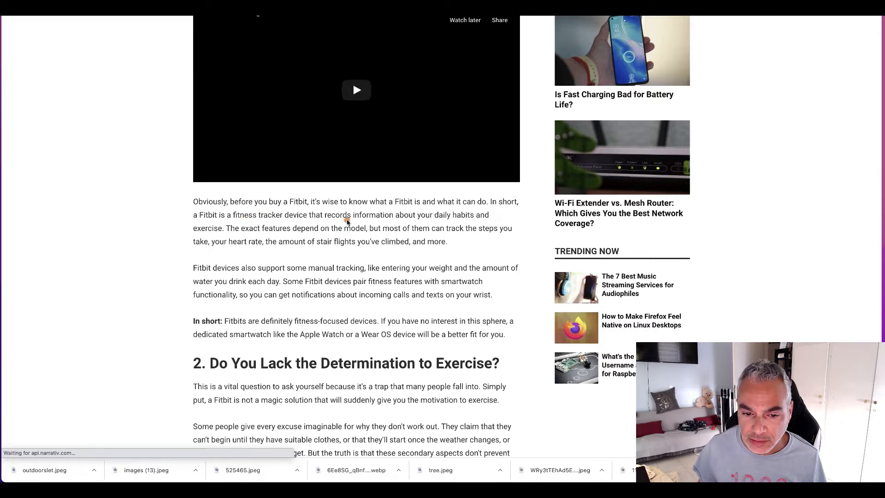
scroll(401, 270, "down", 13)
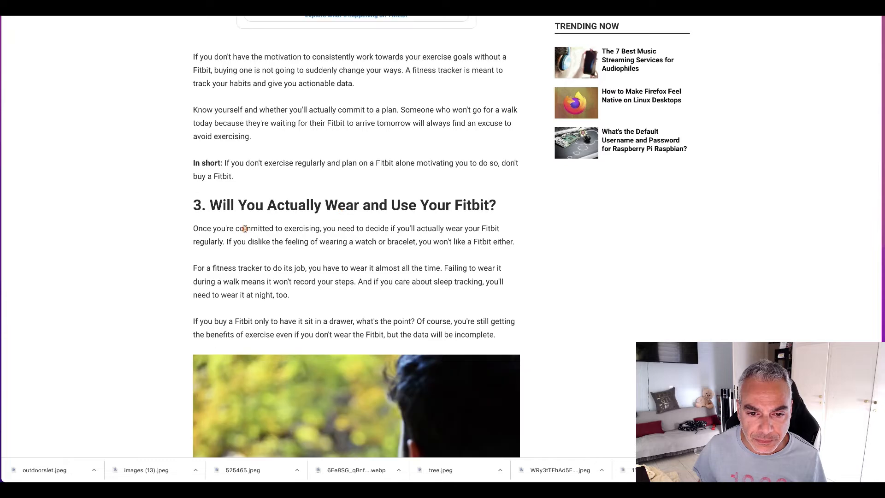
scroll(244, 229, "down", 9)
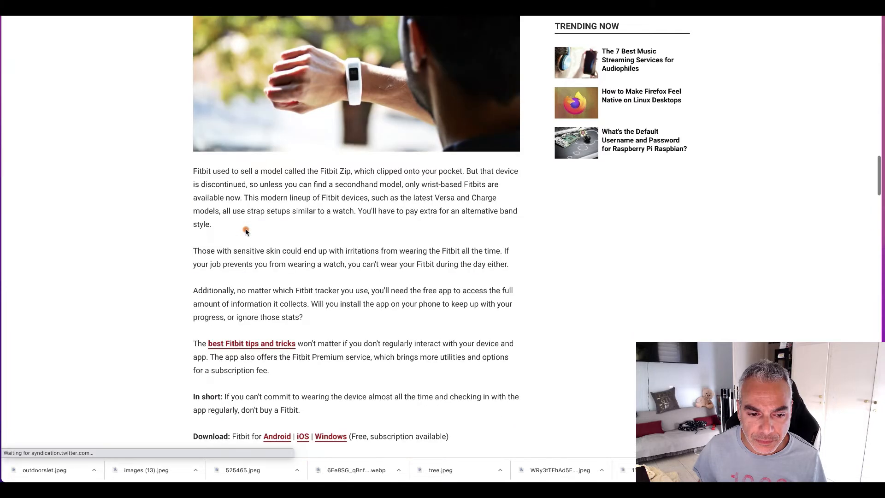
scroll(246, 230, "down", 4)
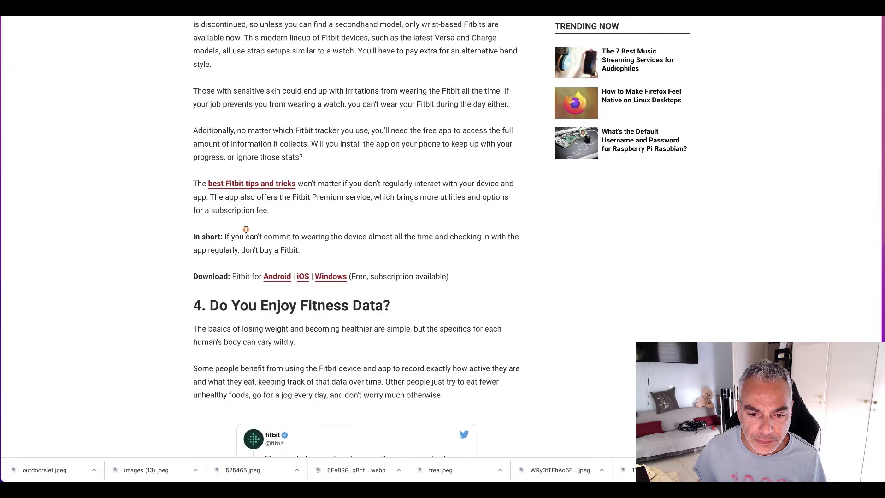
scroll(246, 230, "down", 5)
scroll(246, 232, "down", 6)
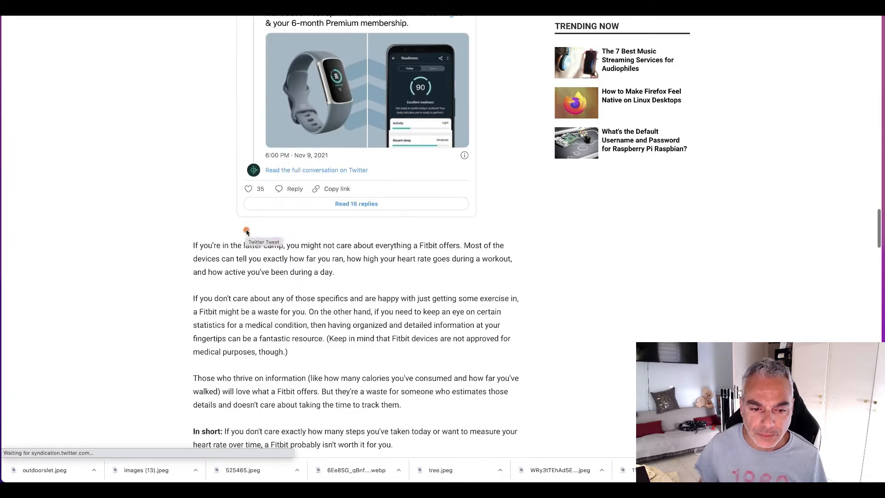
scroll(246, 230, "down", 8)
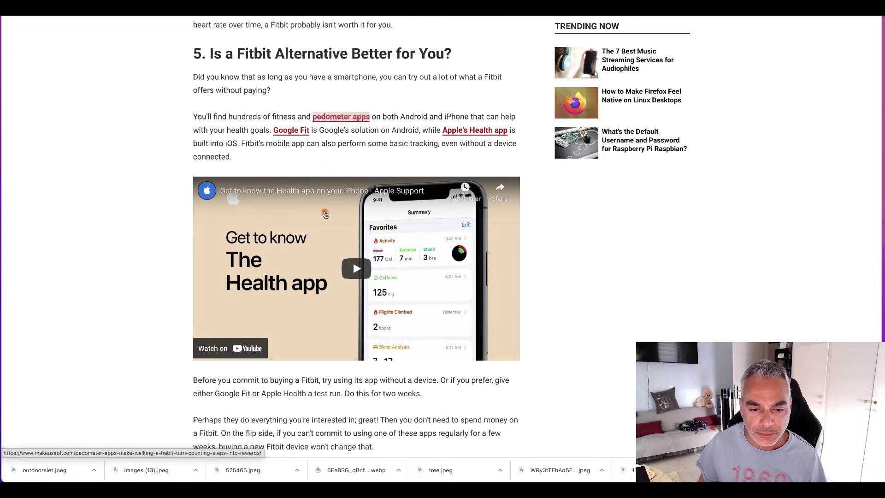
scroll(325, 224, "down", 8)
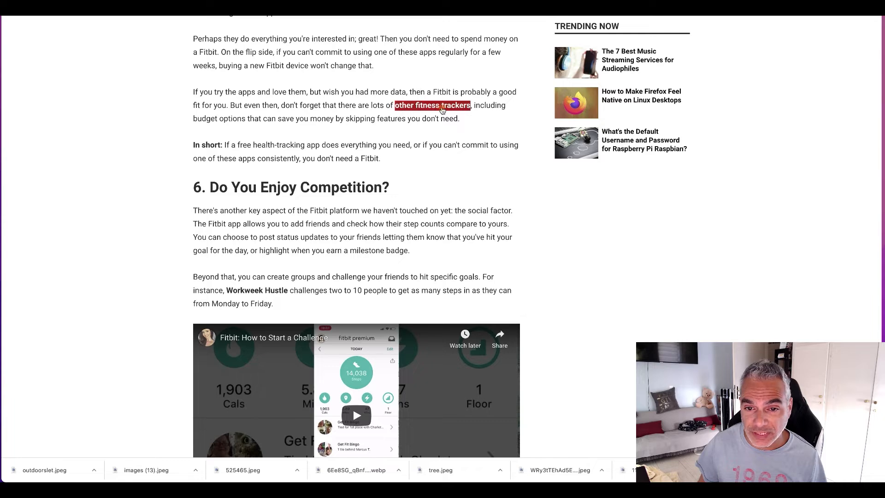
scroll(413, 185, "down", 8)
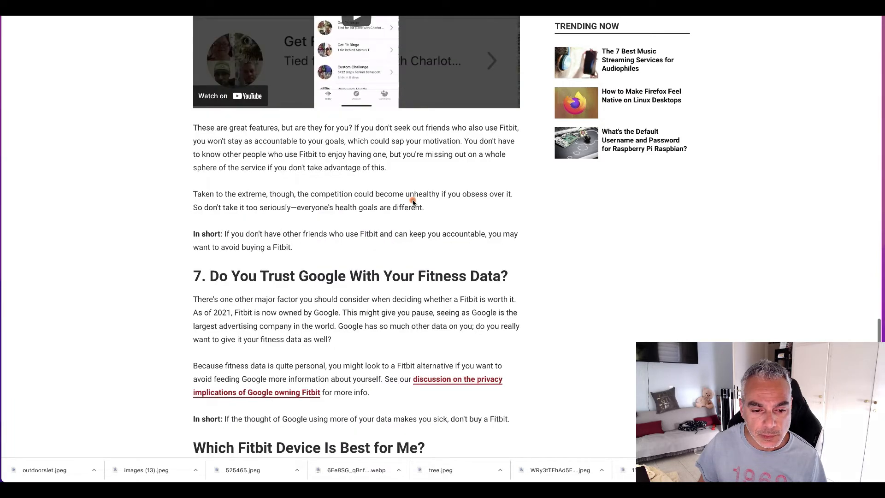
Step: Return from the article to the campaign's ad groups page and search its keyword ideas for "pedometer"
scroll(413, 202, "down", 7)
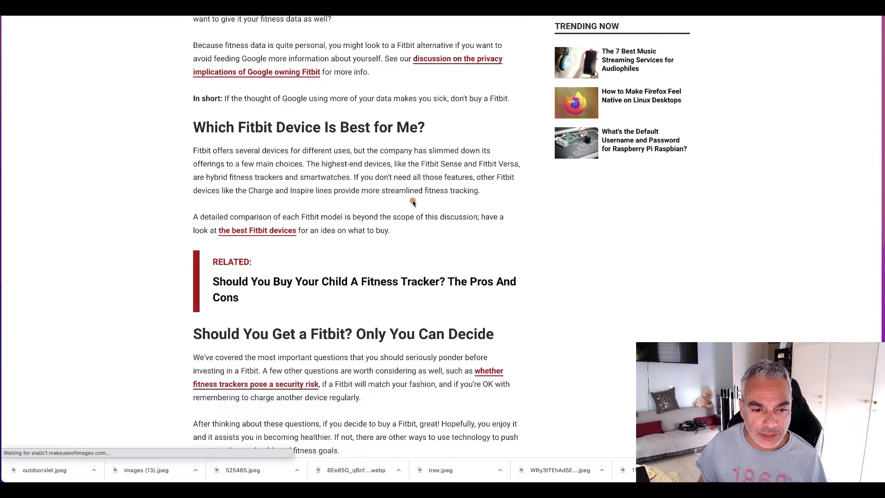
scroll(413, 202, "up", 20)
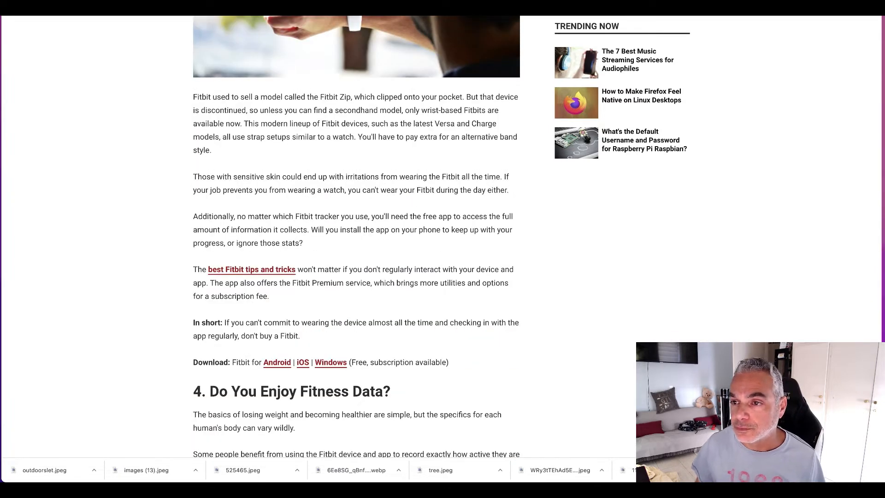
left_click(784, 6)
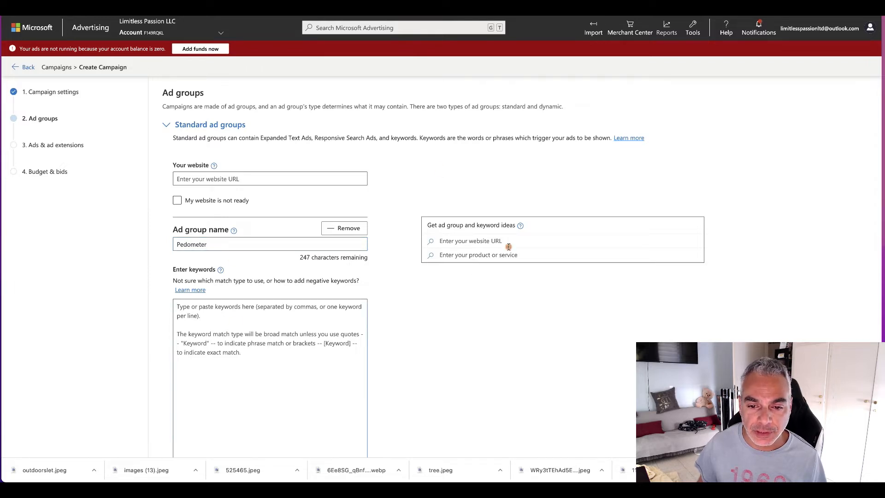
left_click(483, 256)
type("pedo")
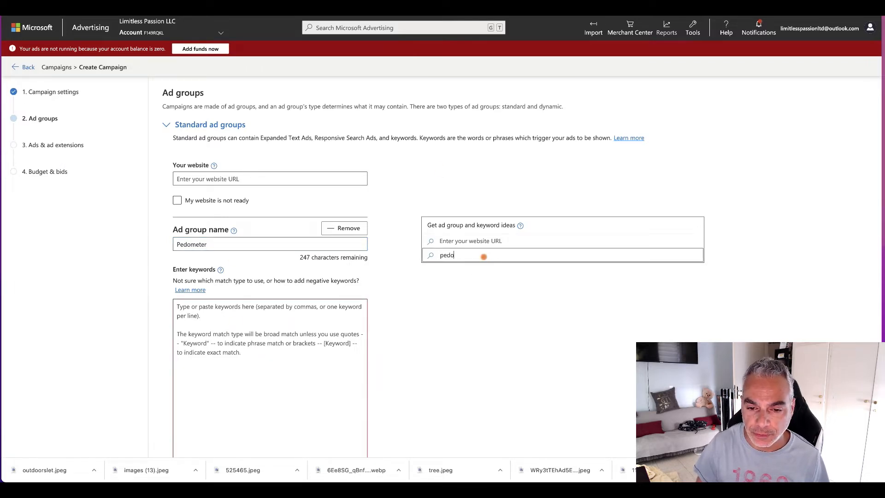
key("Return")
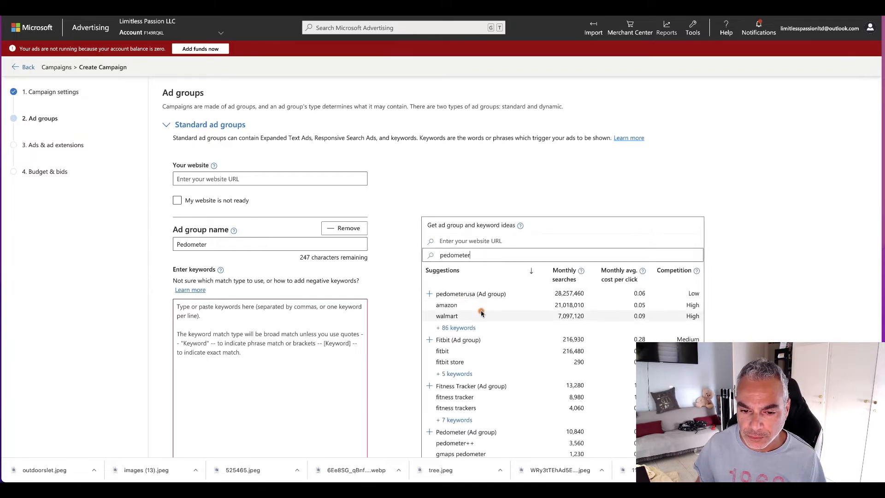
scroll(472, 292, "down", 2)
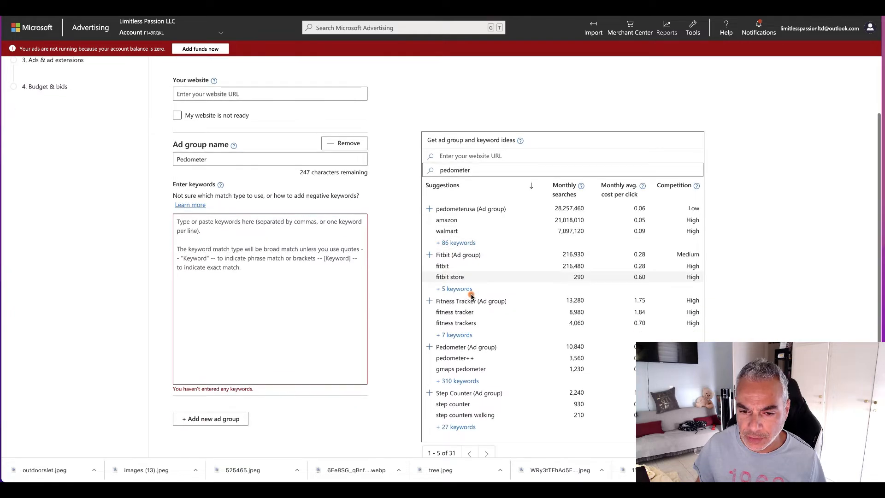
scroll(472, 296, "down", 1)
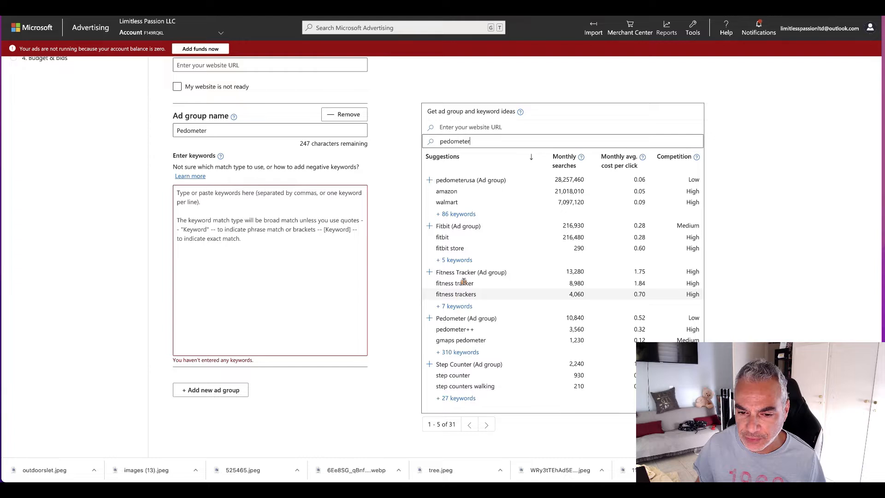
Step: Add six Fitness Tracker suggestions to the Pedometer ad group: fitness tracker, fitness trackers, cheap fitness tracker, best inexpensive fitness tracker, basic fitness tracker, fitness tracker wristband
left_click(456, 307)
left_click(533, 115)
left_click(534, 134)
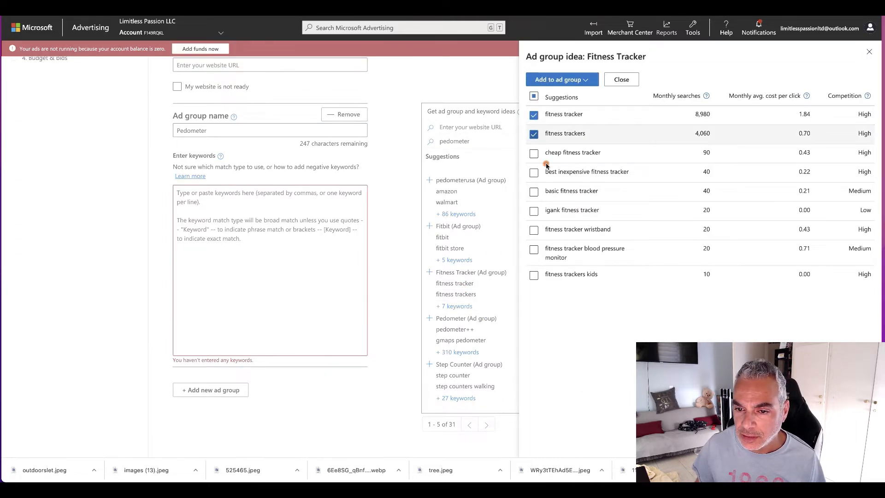
left_click(534, 155)
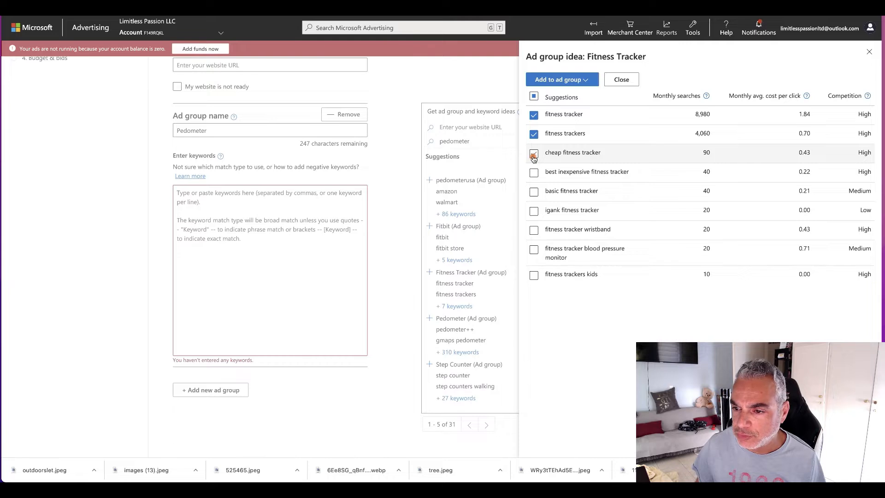
left_click(533, 173)
left_click(534, 192)
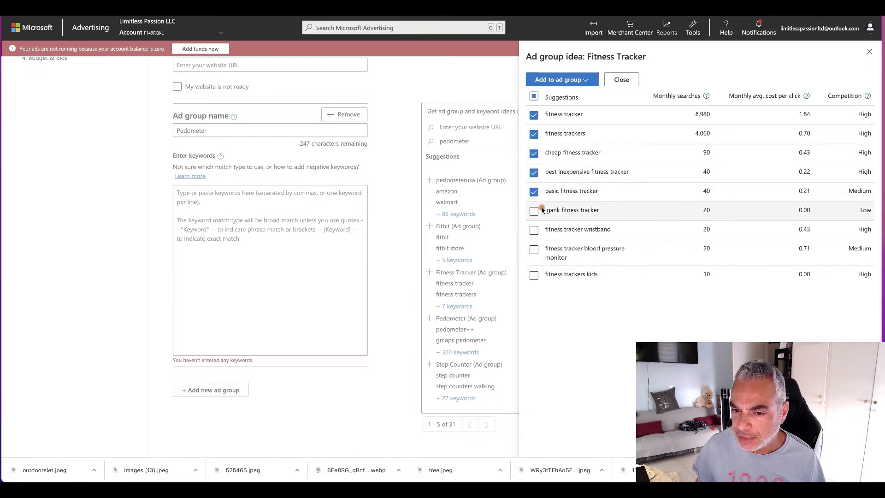
left_click(533, 232)
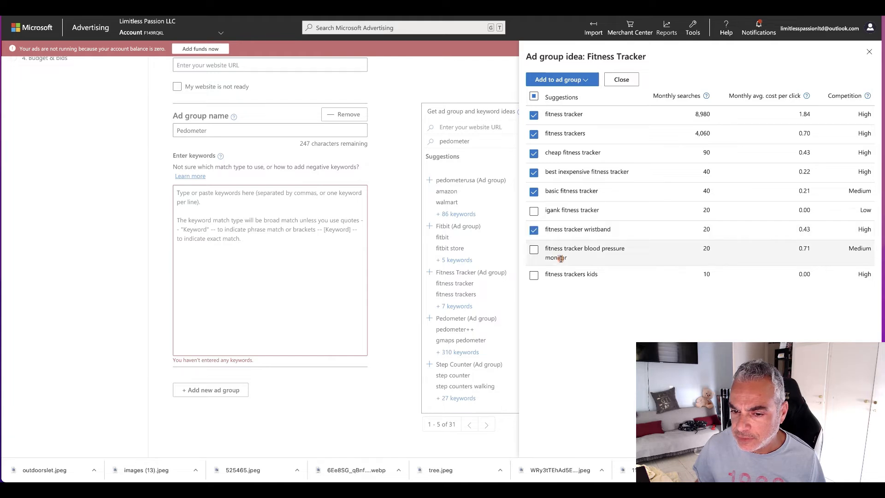
left_click(533, 252)
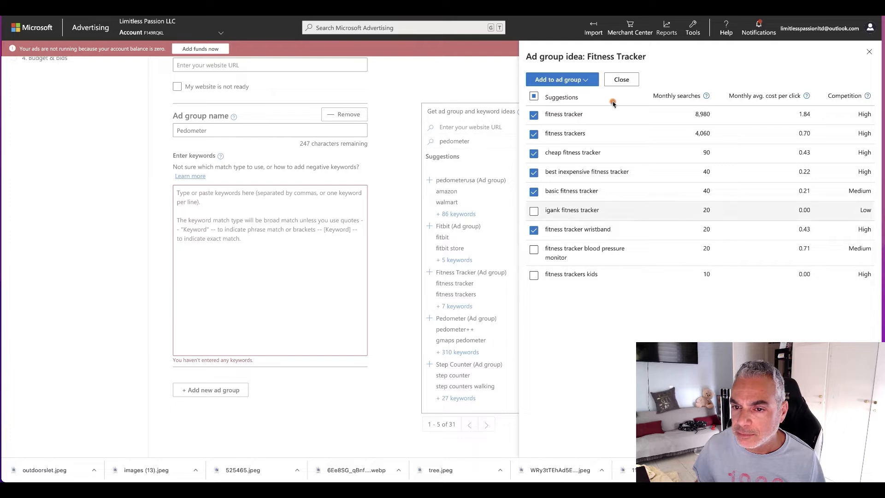
left_click(585, 82)
mouse_move(559, 125)
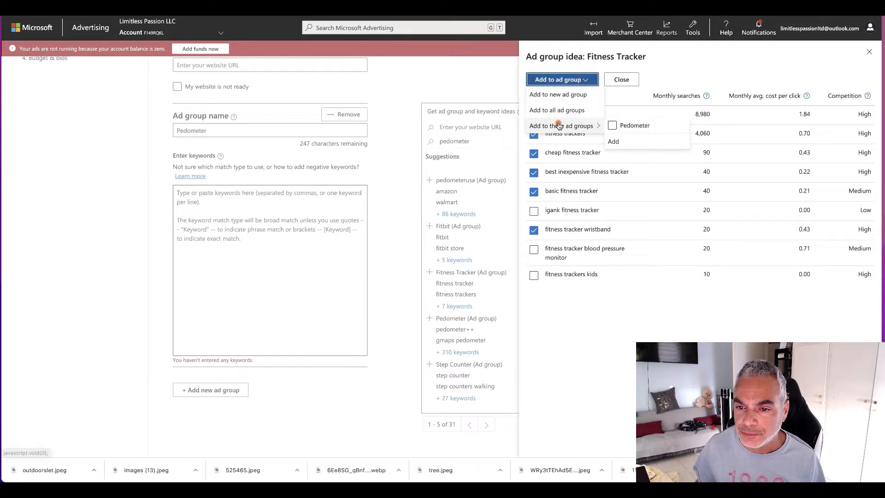
left_click(615, 127)
left_click(613, 141)
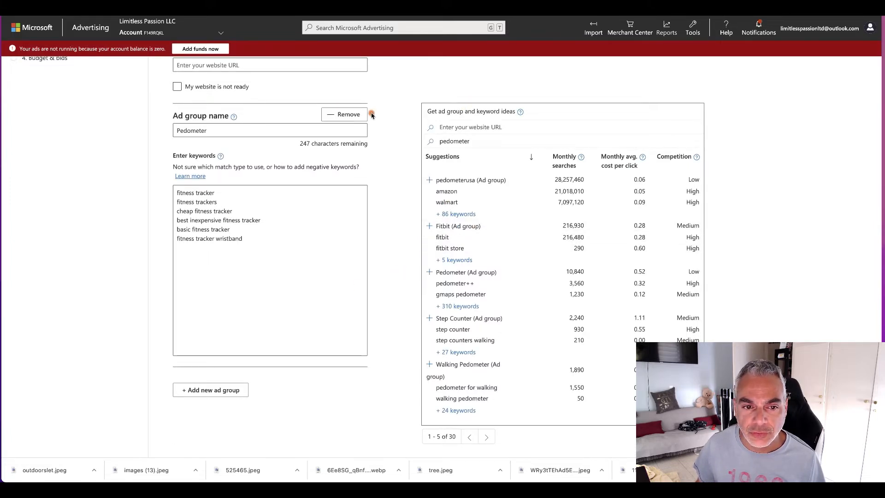
Step: Add a second, blank ad group below the Pedometer ad group
left_click_drag(256, 132, 154, 122)
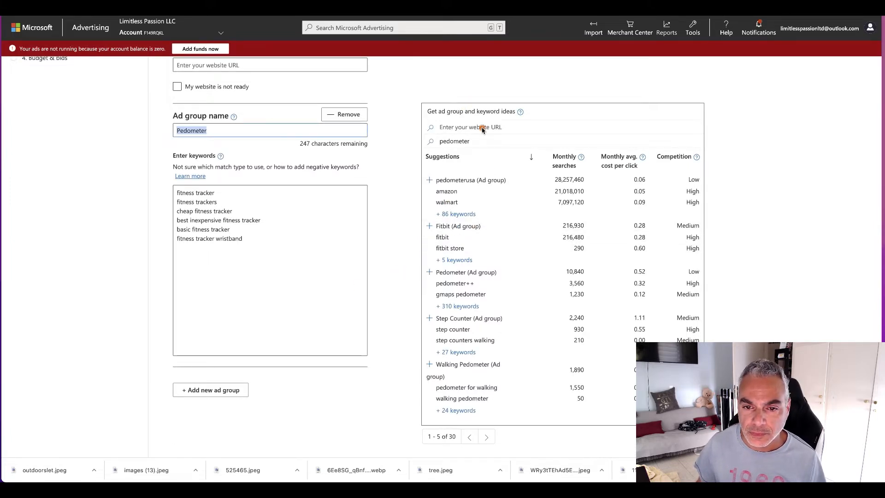
left_click_drag(480, 140, 405, 133)
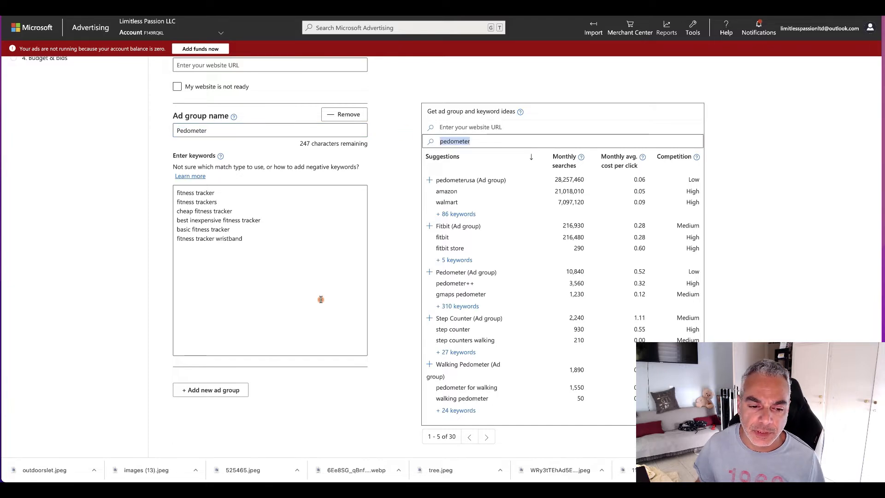
left_click(228, 390)
left_click(475, 183)
left_click_drag(475, 182, 411, 179)
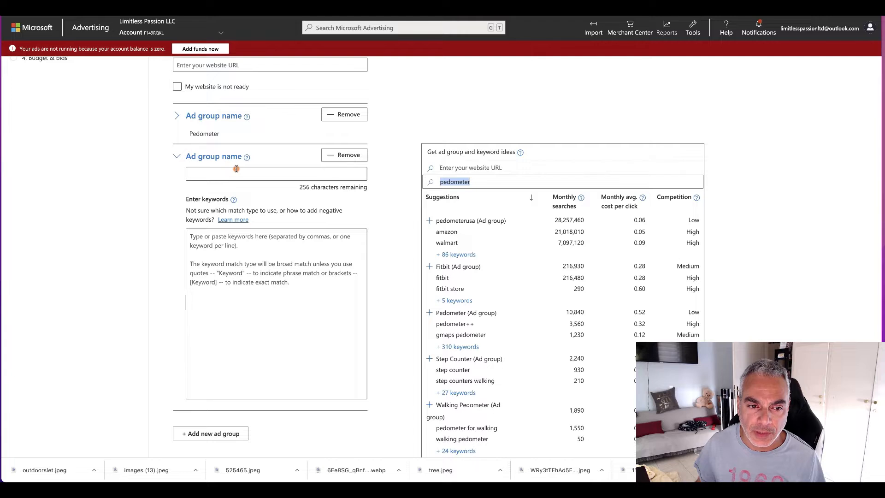
Step: Rename the first ad group, which holds the fitness tracker keywords, as "fitness tracker"
left_click_drag(227, 134, 207, 134)
key("BackSpace")
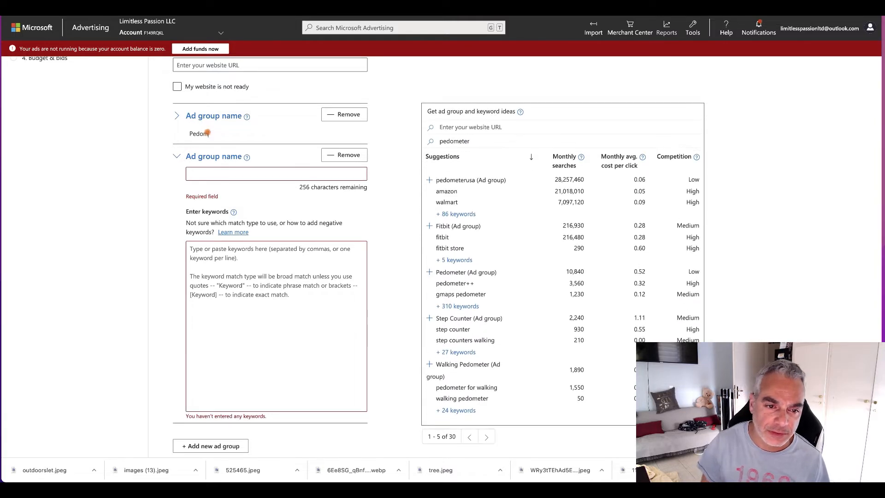
key("BackSpace")
type("fitness tracker")
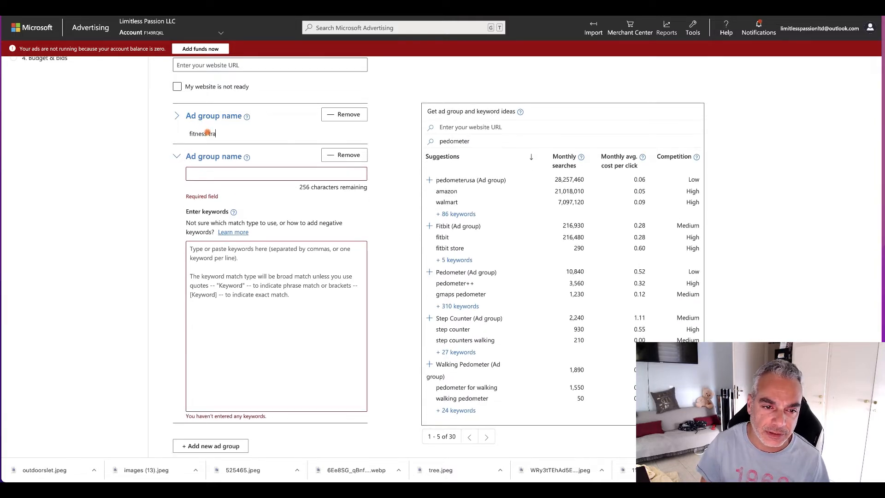
Step: Search the keyword ideas for "pedometer" again and add the suggested Pedometer ad group with its keywords
right_click(259, 171)
left_click(518, 176)
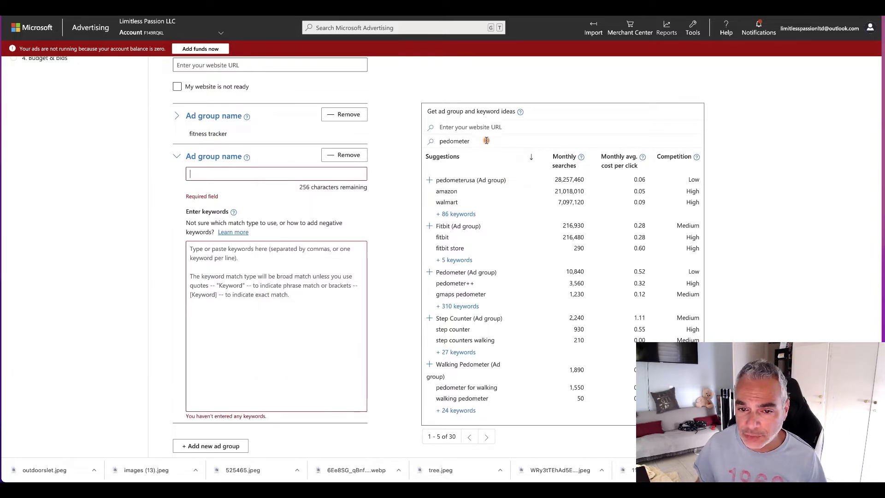
left_click_drag(484, 138, 358, 129)
type("pe")
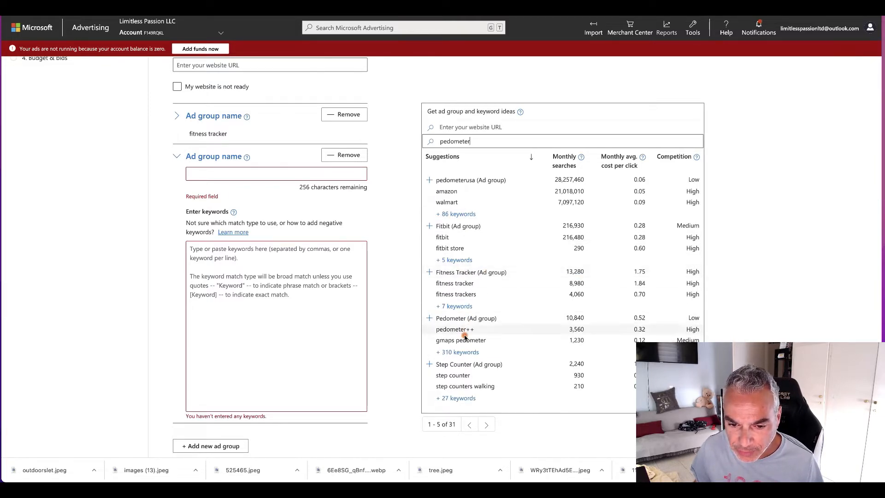
left_click(457, 321)
Step: Add the Walking Pedometer suggestions "pedometer for walking", "walking pedometer", "best pedometers for walking" and "walking pedometers" to the Pedometer ad group
scroll(486, 382, "down", 5)
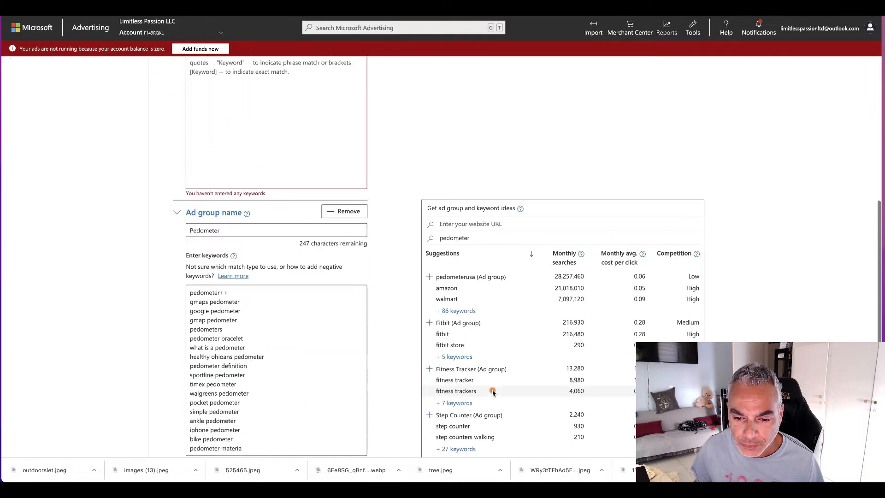
scroll(490, 391, "down", 2)
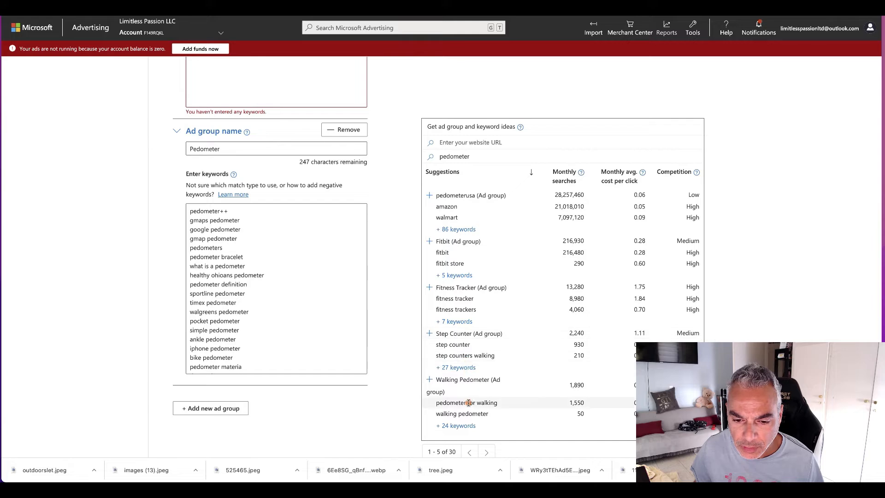
left_click(457, 427)
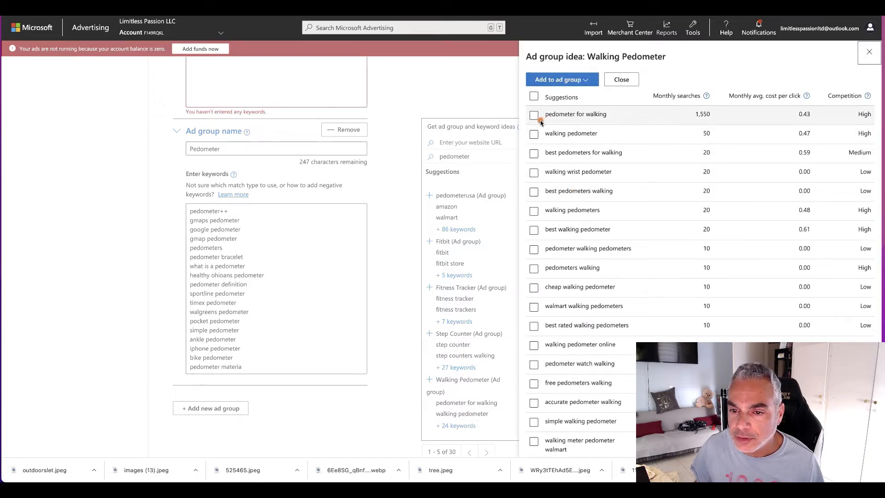
left_click(535, 116)
left_click(534, 135)
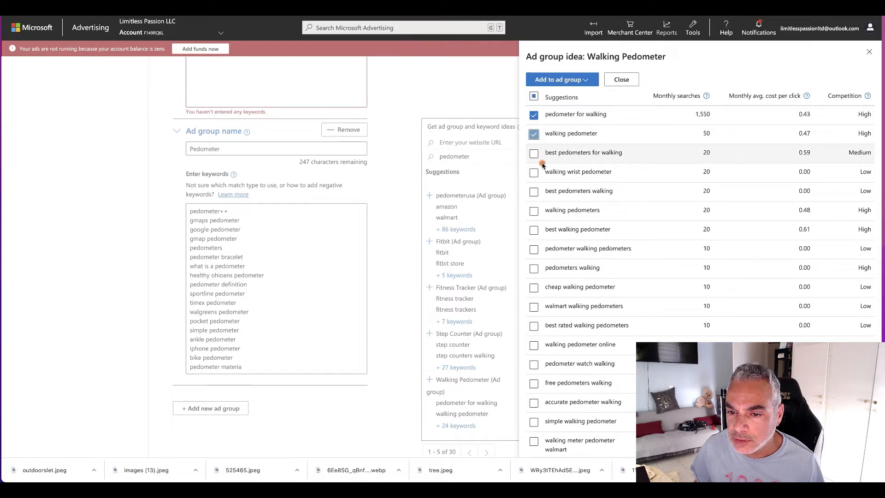
left_click(533, 154)
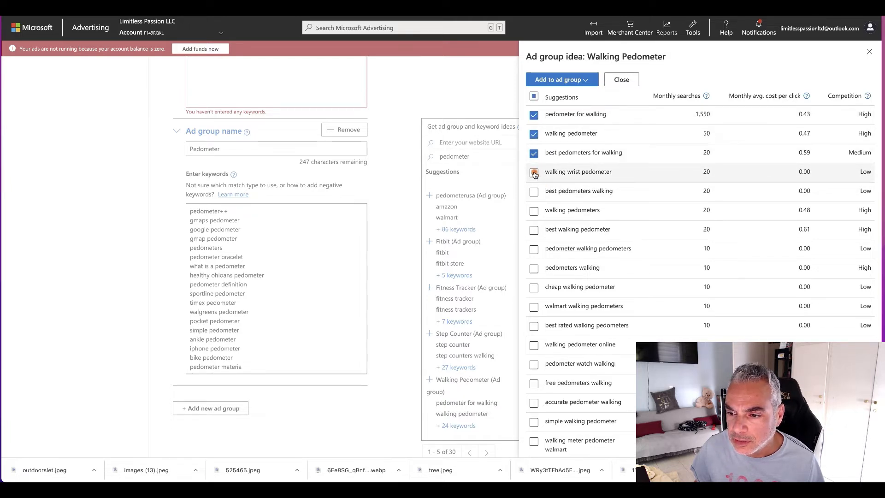
left_click(534, 210)
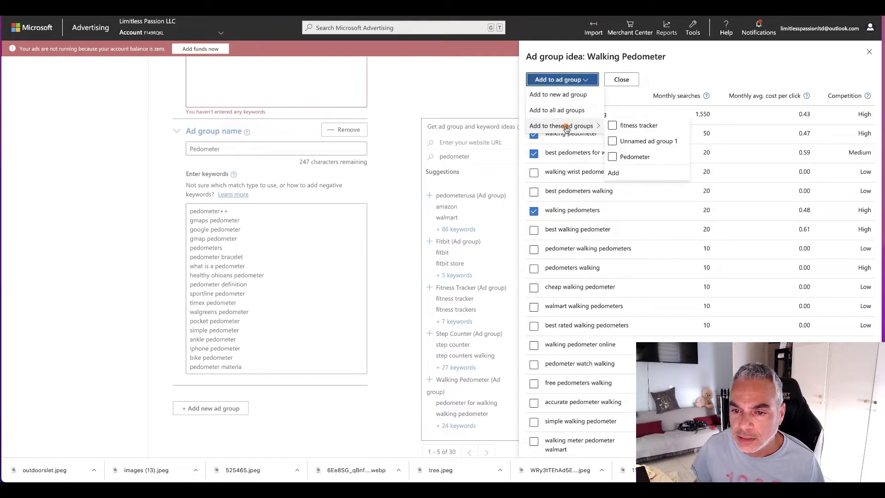
mouse_move(588, 85)
mouse_move(587, 125)
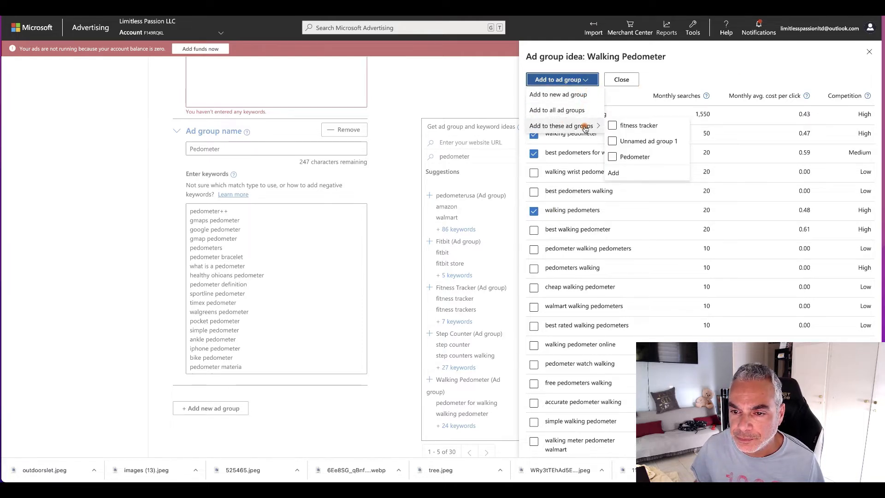
left_click(622, 157)
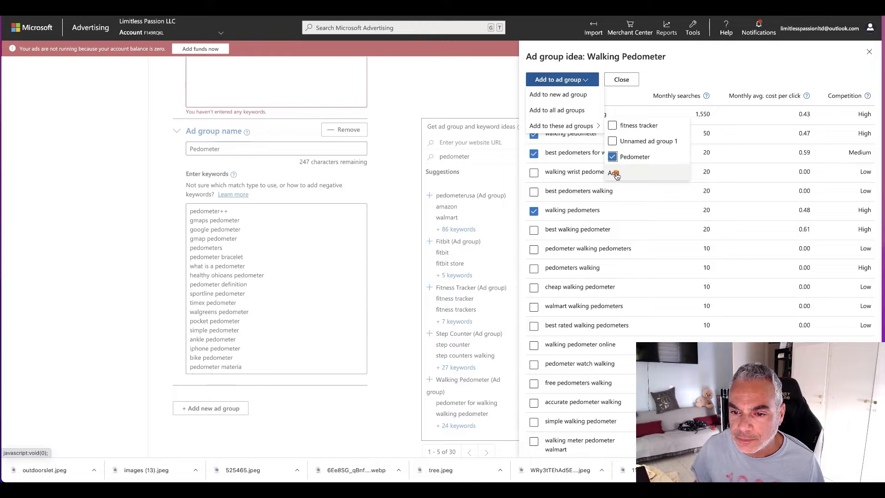
left_click(614, 174)
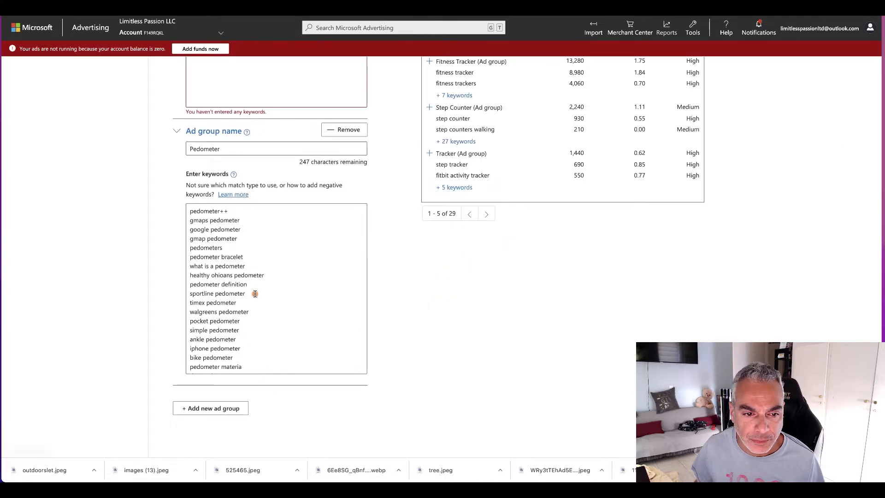
Step: Remove the empty, unnamed ad group between the fitness tracker and Pedometer ad groups
scroll(268, 224, "down", 7)
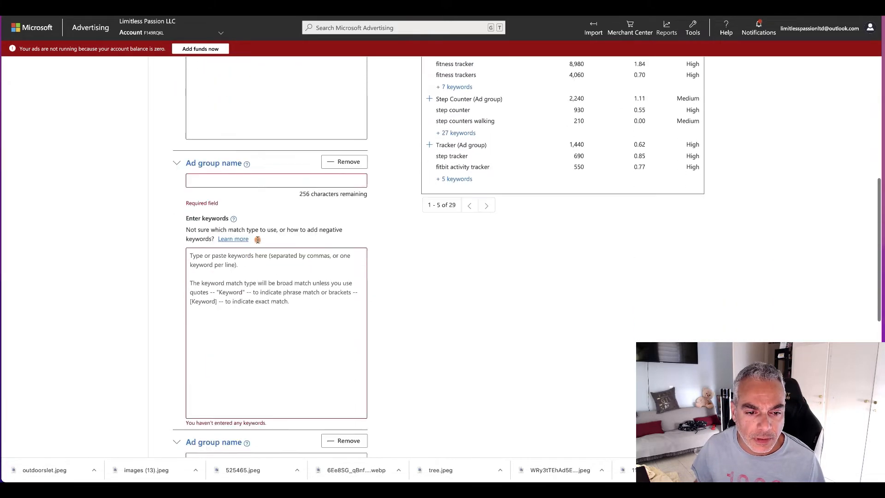
scroll(259, 240, "up", 1)
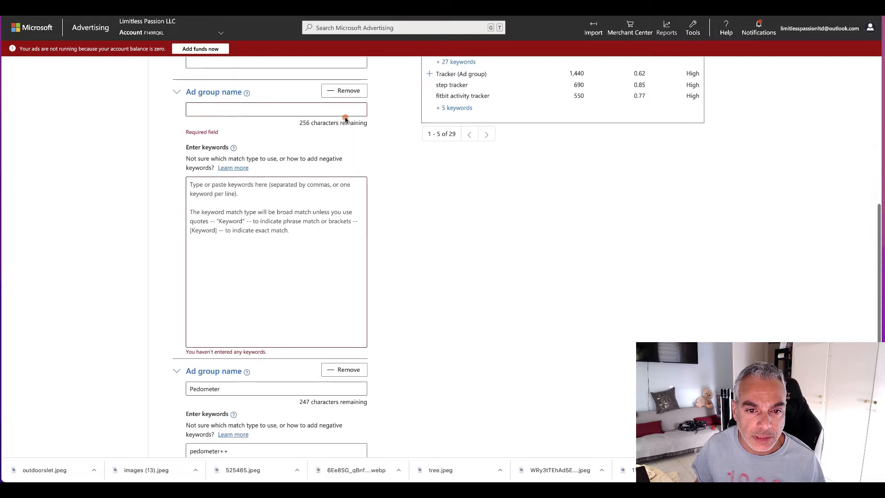
left_click(343, 88)
Step: Delete the irrelevant keywords "google pedometer" and "gmap pedometer" from the Pedometer ad group
scroll(237, 355, "down", 1)
scroll(238, 355, "up", 1)
scroll(362, 365, "down", 1)
scroll(363, 365, "up", 1)
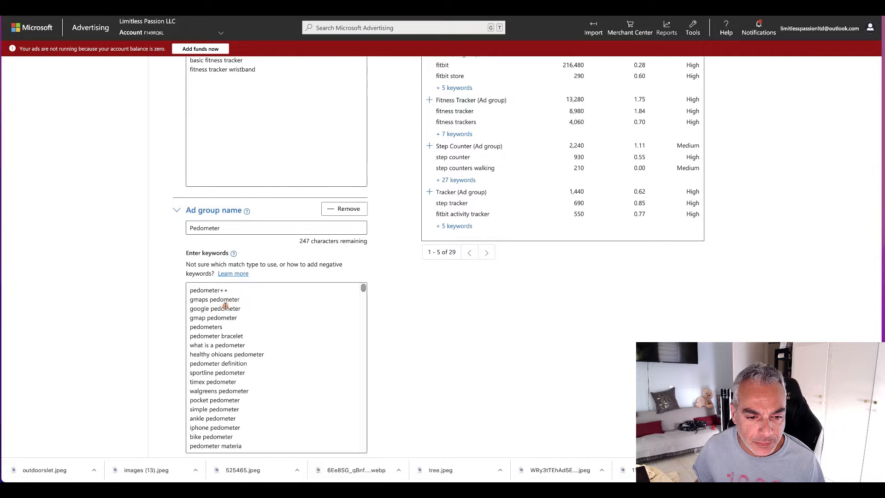
left_click_drag(240, 308, 175, 306)
key("BackSpace")
key("BackSpace")
left_click_drag(253, 311, 182, 311)
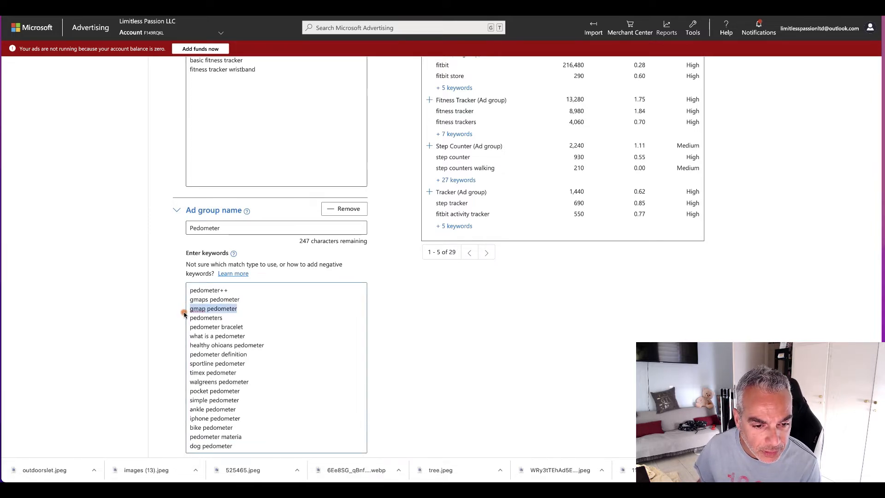
key("BackSpace")
key("BackSpace")
scroll(254, 317, "down", 2)
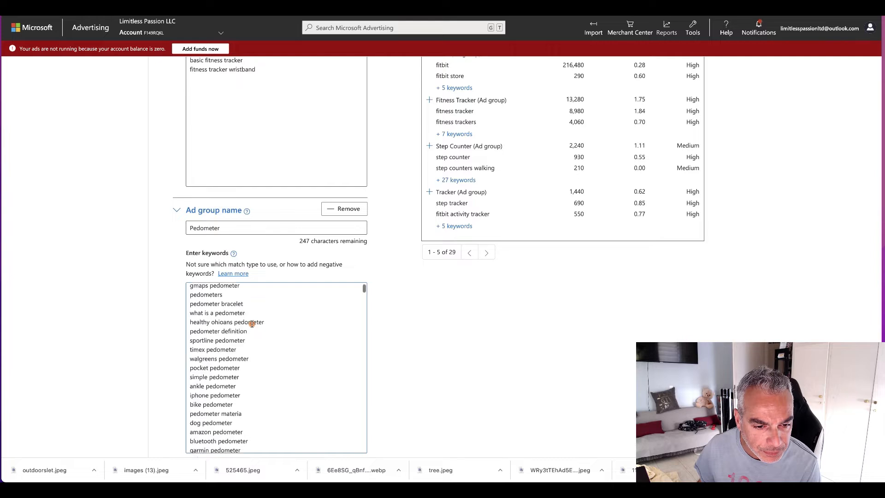
Step: Delete the keywords "what is a pedometer" and "healthy ohioans pedometer" from the Pedometer ad group
mouse_move(266, 307)
left_mouse_down()
mouse_move(187, 305)
mouse_move(189, 293)
left_mouse_up()
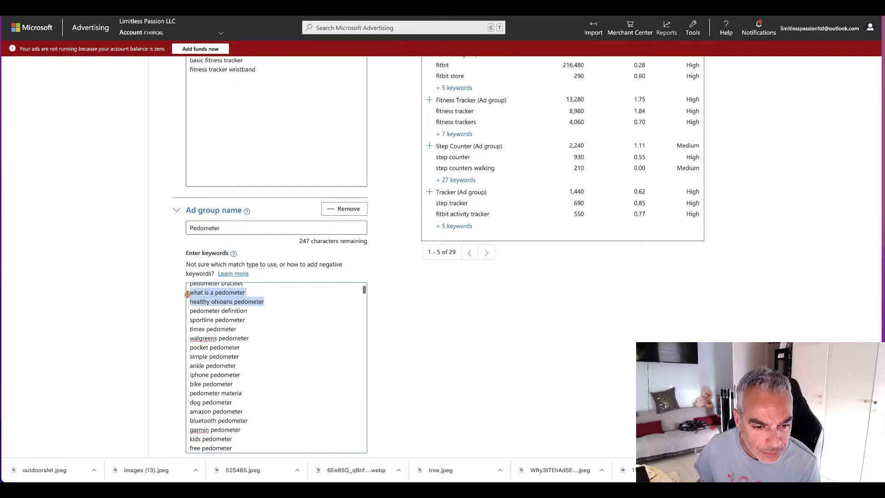
key("BackSpace")
scroll(230, 279, "down", 3)
scroll(204, 201, "up", 2)
key("BackSpace")
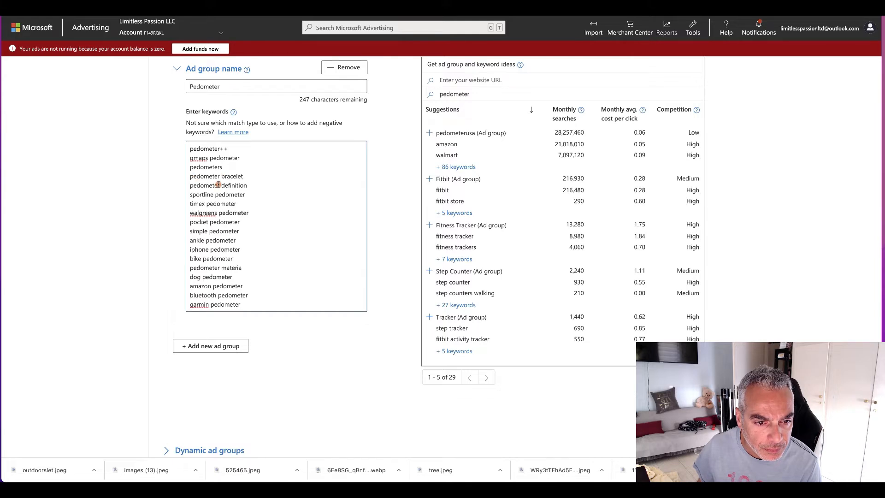
Step: Delete the block of keywords from "pedometer definition" through "garmin pedometer" and close the empty line it leaves
left_click_drag(190, 184, 247, 302)
key("BackSpace")
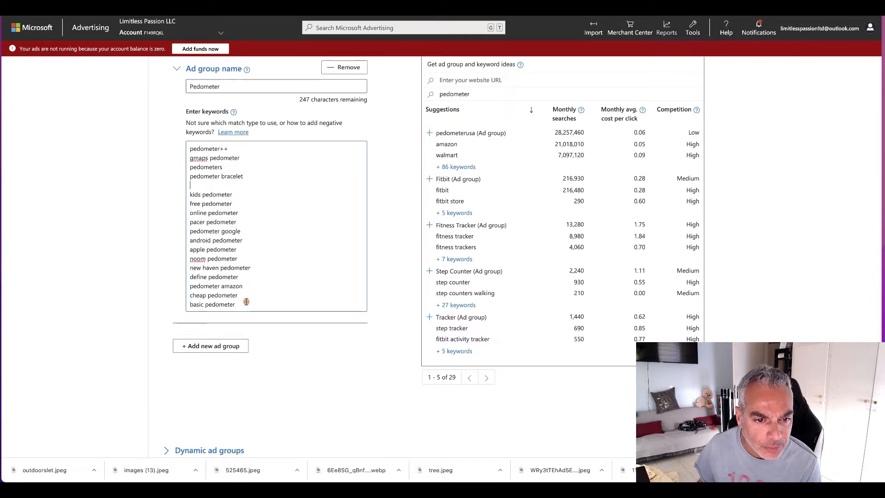
left_click_drag(195, 199, 205, 203)
left_click(212, 185)
key("BackSpace")
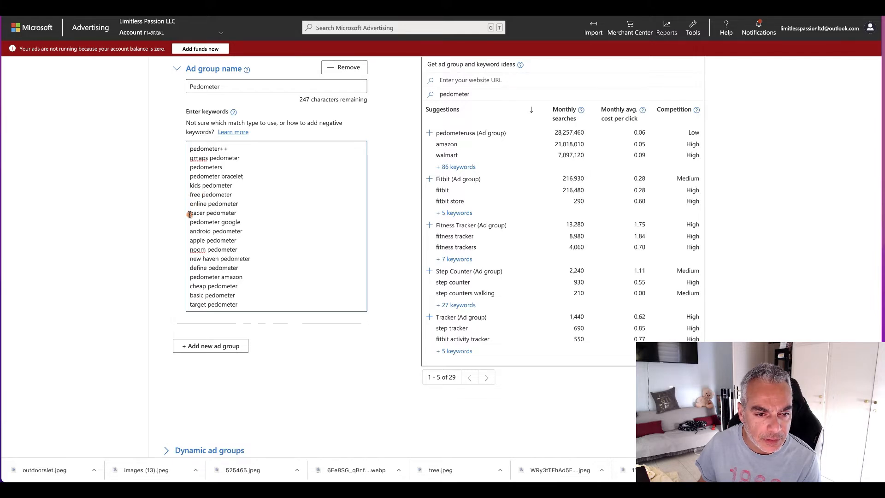
Step: Delete the block of Pedometer keywords from "pedometer google" through "target pedometer" and close the resulting gap
left_click_drag(189, 223, 249, 299)
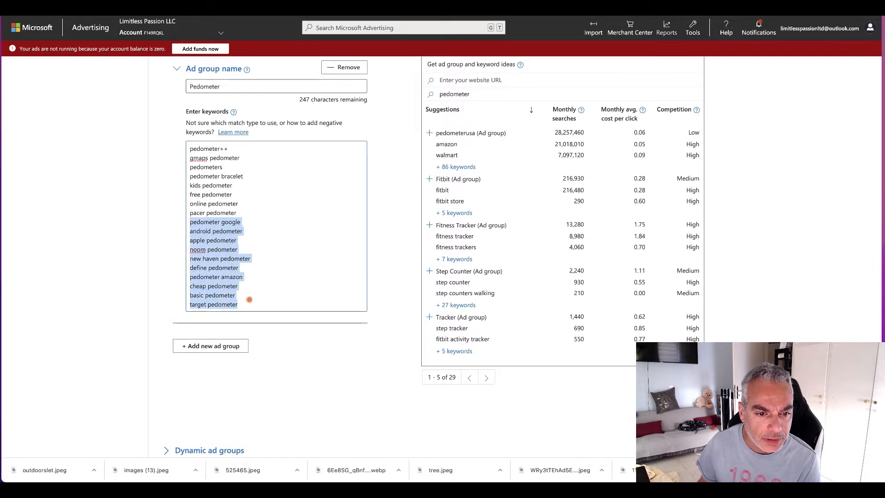
key("BackSpace")
left_click_drag(191, 227, 250, 303)
left_click(215, 221)
key("BackSpace")
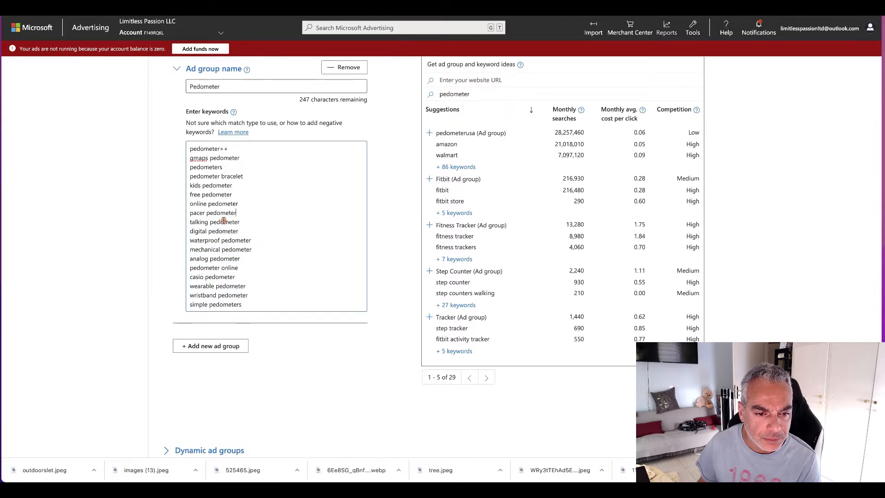
Step: Delete the keywords "pedometer measures", "pedometer clip" and "pedometer gmaps" near the end of the Pedometer keyword list
scroll(308, 276, "down", 2)
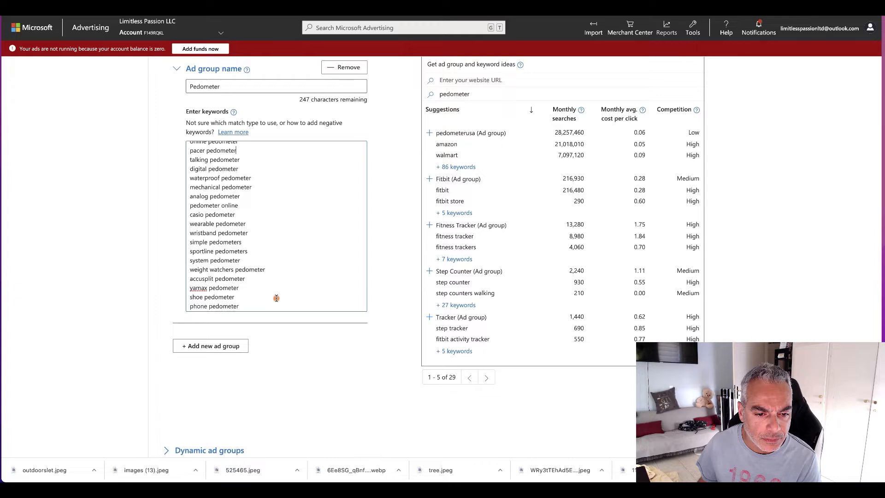
scroll(277, 299, "down", 2)
left_click_drag(253, 305, 185, 167)
scroll(212, 195, "down", 10)
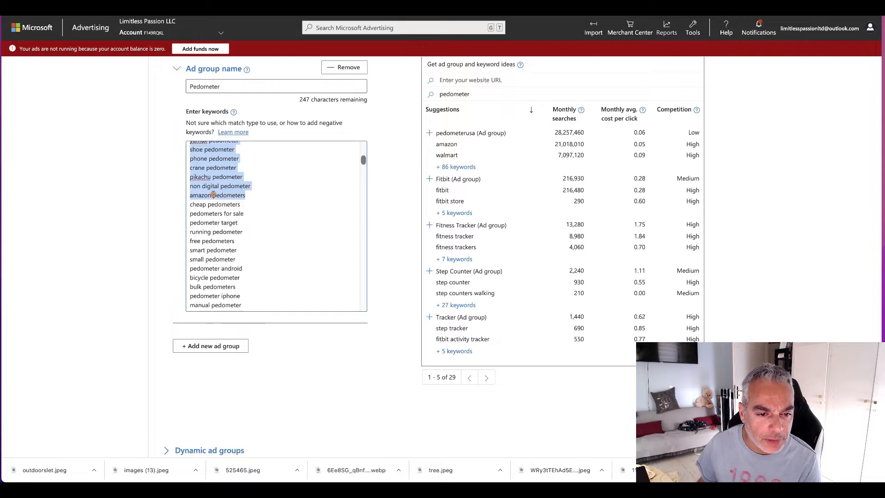
scroll(250, 260, "down", 6)
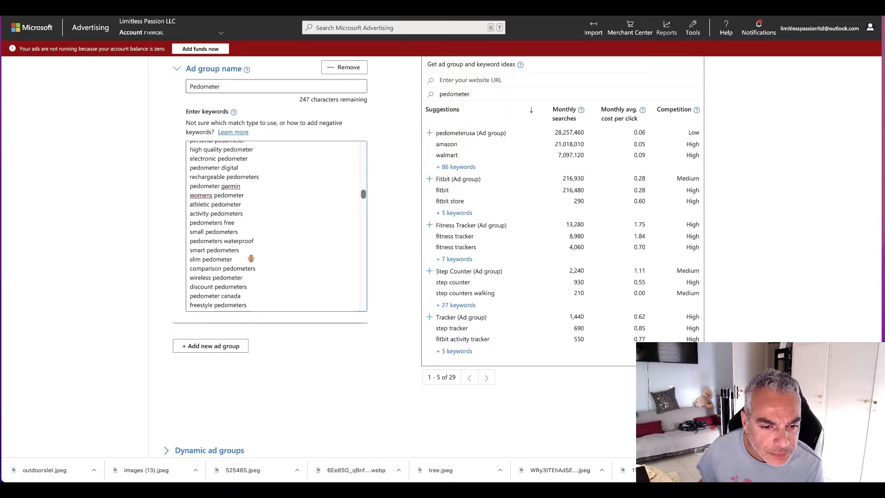
scroll(283, 267, "down", 8)
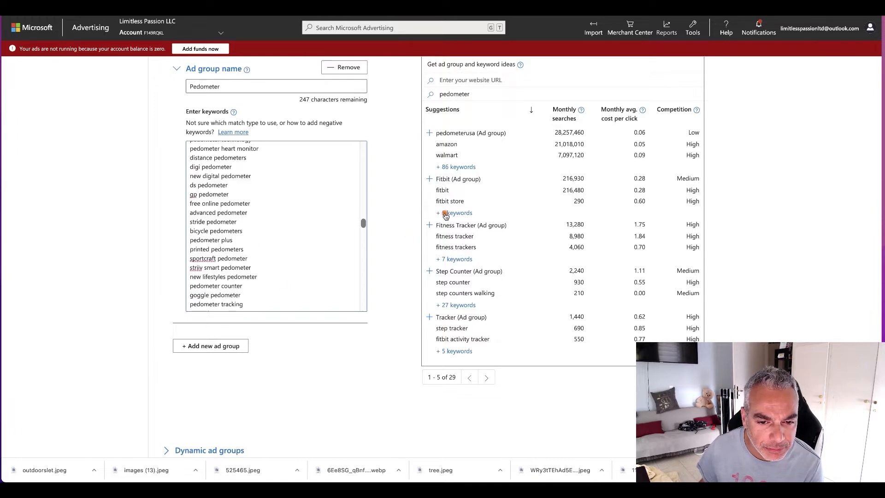
left_click_drag(364, 223, 361, 312)
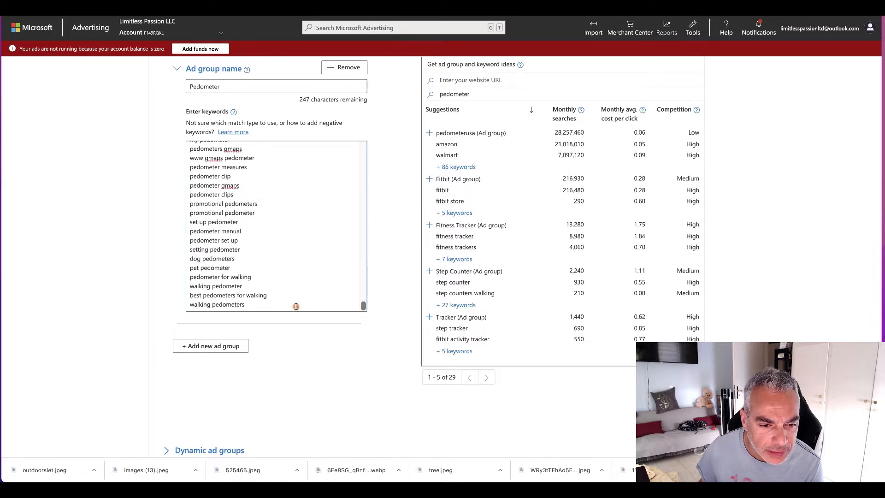
scroll(259, 196, "up", 1)
left_click_drag(257, 206, 190, 186)
key("BackSpace")
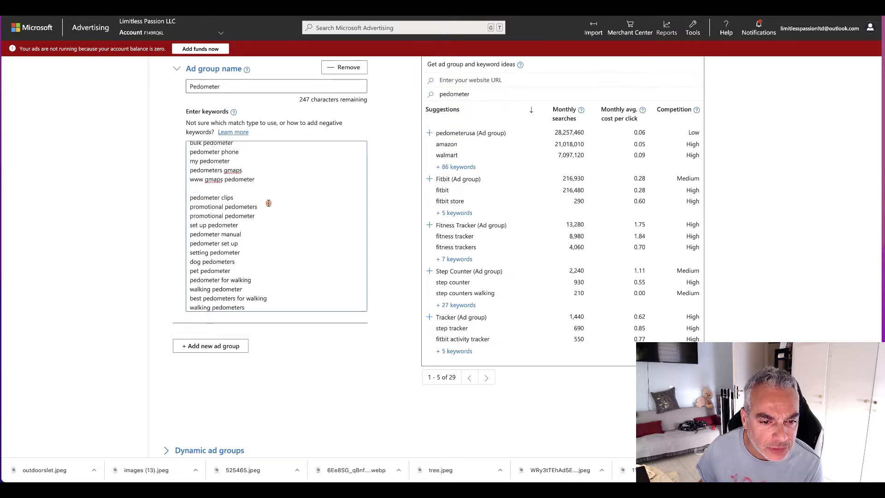
Step: Delete all remaining keywords between "digital pedometer" and "pedometer for walking" in the Pedometer ad group
left_click_drag(272, 214, 185, 317)
key("BackSpace")
left_click_drag(185, 317, 192, 330)
left_click(252, 391)
left_click_drag(257, 414, 191, 408)
key("BackSpace")
key("BackSpace")
key("BackSpace")
key("BackSpace")
scroll(253, 411, "down", 1)
scroll(253, 411, "down", 1)
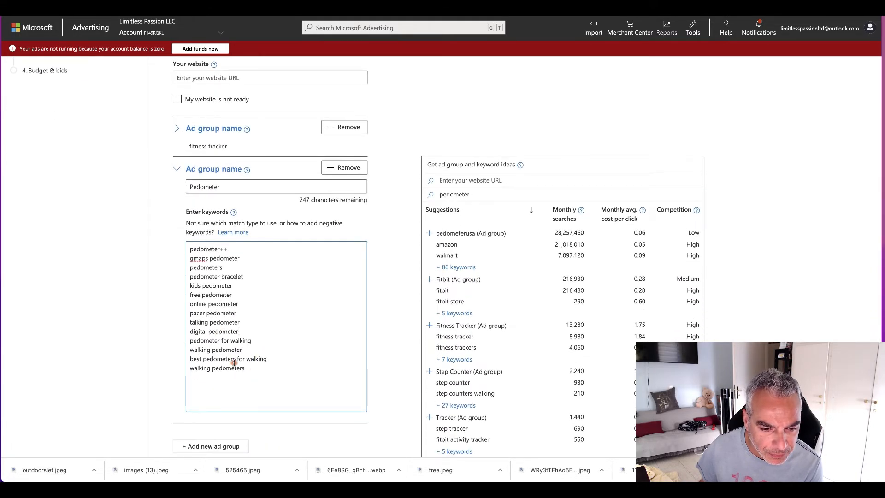
Step: Change "pedometer++" to "pedometer" and delete the keywords "gmaps pedometer" and "kids pedometer"
scroll(243, 329, "up", 1)
left_click(235, 262)
left_click_drag(248, 271, 190, 270)
key("BackSpace")
key("BackSpace")
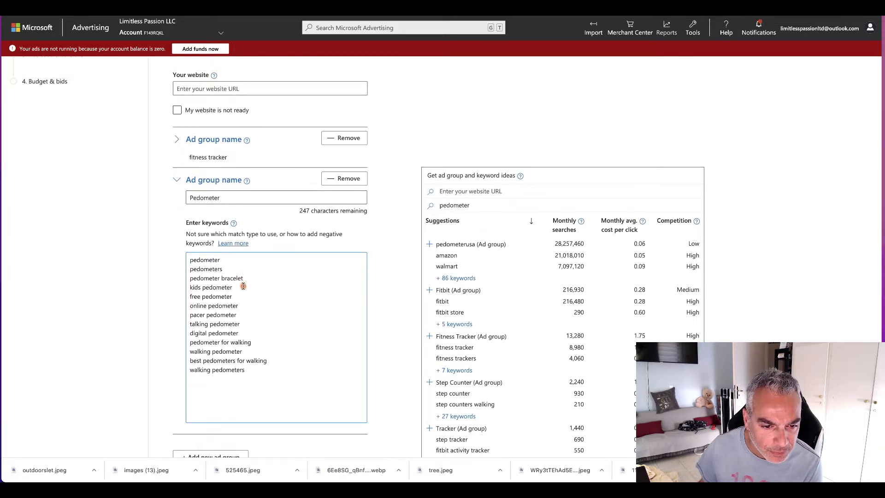
left_click_drag(239, 290, 190, 287)
key("BackSpace")
key("BackSpace")
Step: Add the suggested Tracker ad group with its keywords, and save the campaign and exit its setup
scroll(253, 307, "down", 1)
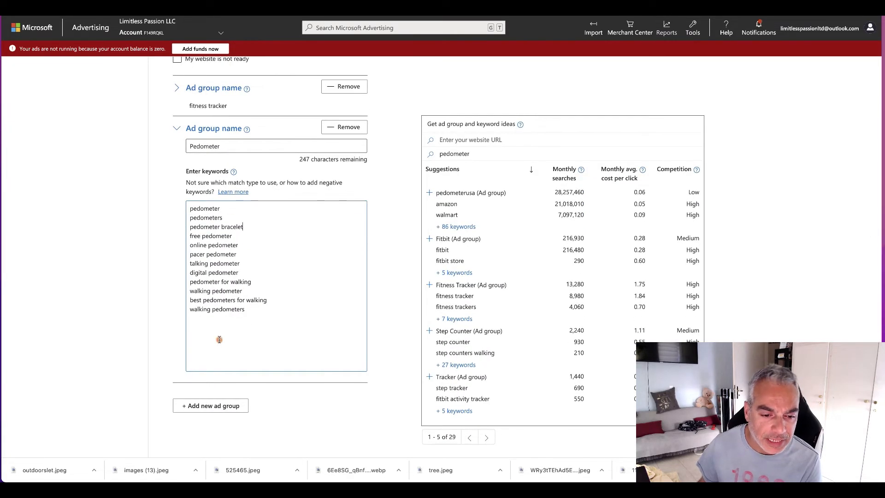
scroll(299, 323, "down", 1)
scroll(461, 295, "down", 1)
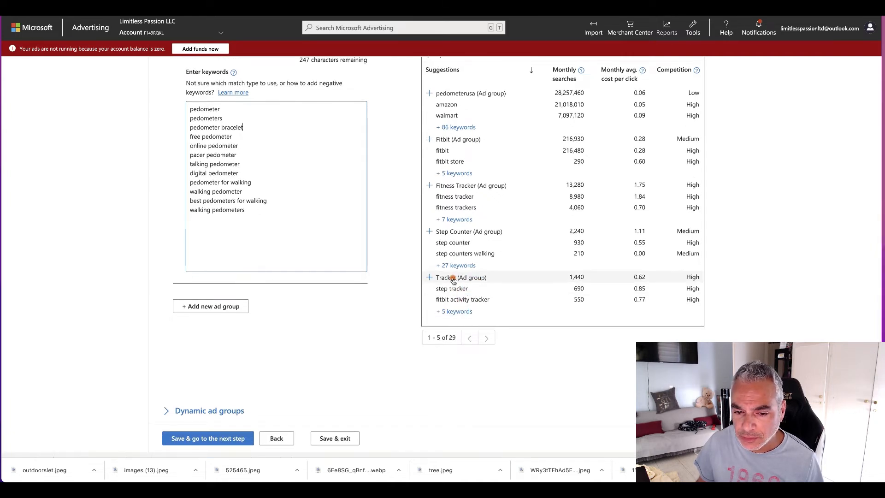
left_click(454, 278)
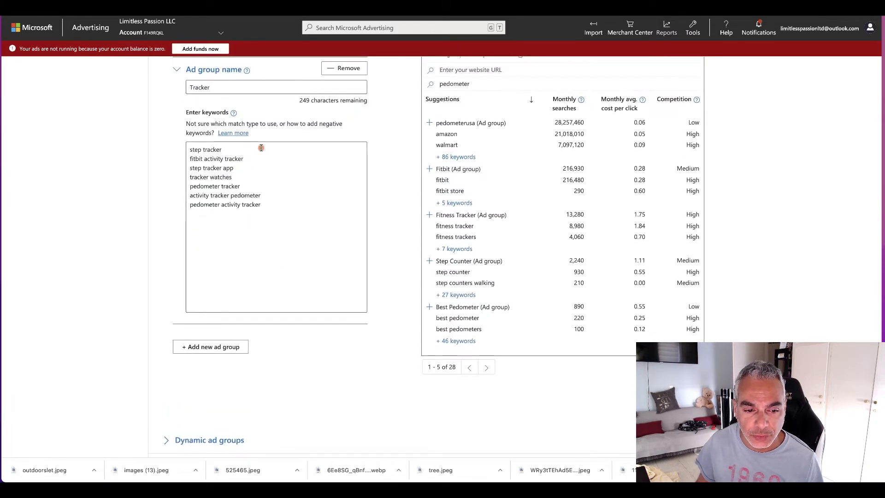
scroll(242, 399, "down", 1)
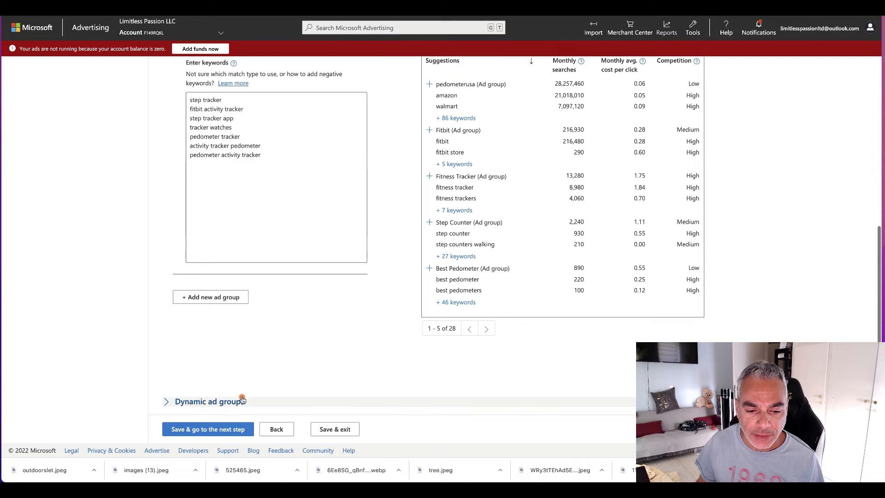
left_click(328, 431)
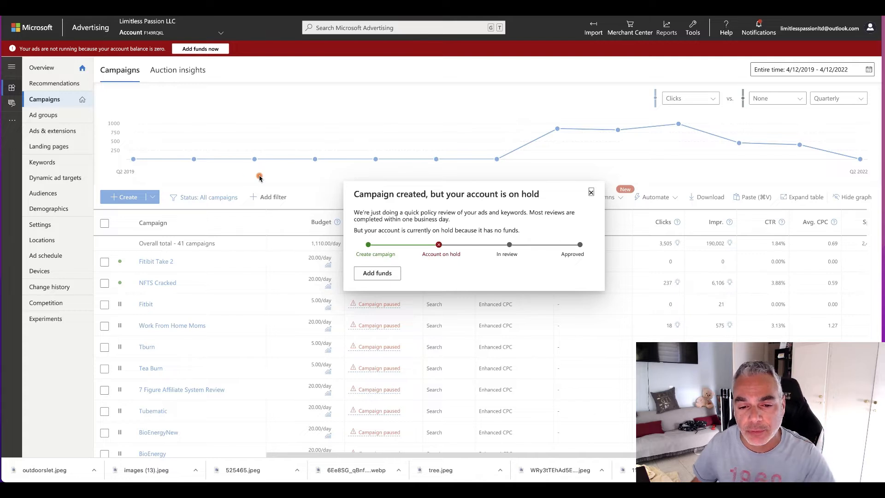
left_click(387, 273)
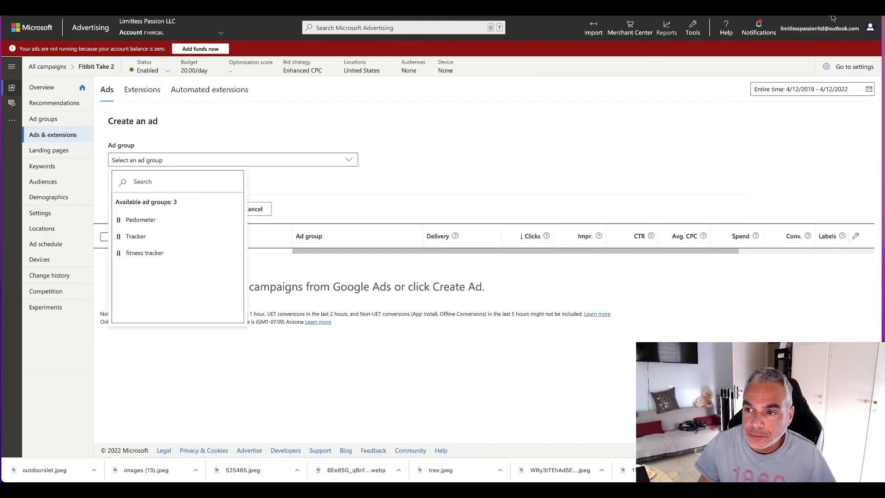
Step: Assign the new ad to the Pedometer ad group and set its type to Expanded text ad
left_click(152, 221)
left_click(195, 204)
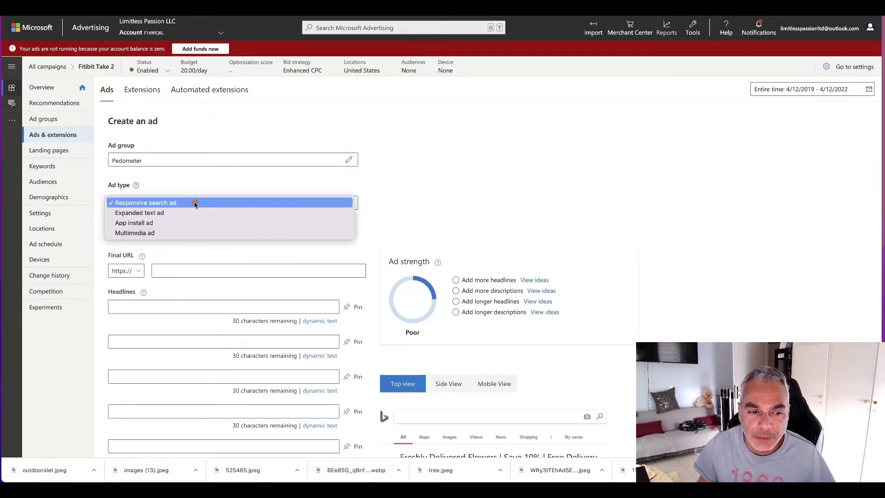
left_click(176, 214)
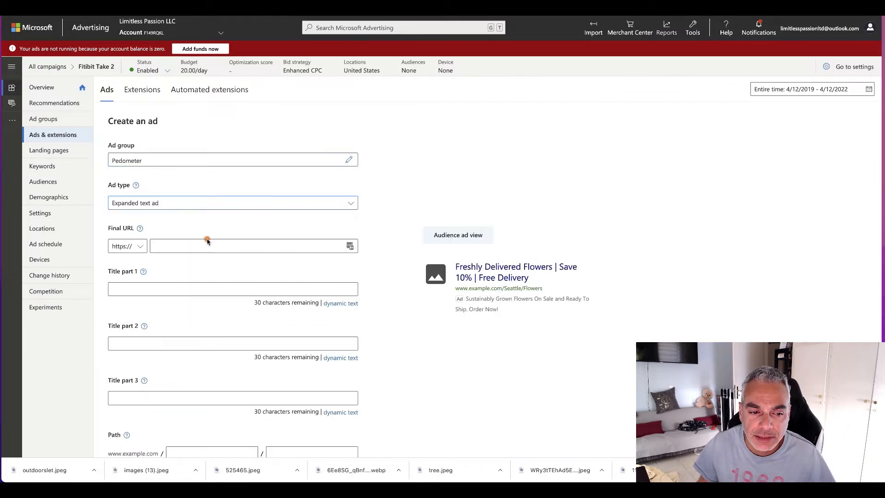
left_click(229, 246)
scroll(221, 212, "down", 1)
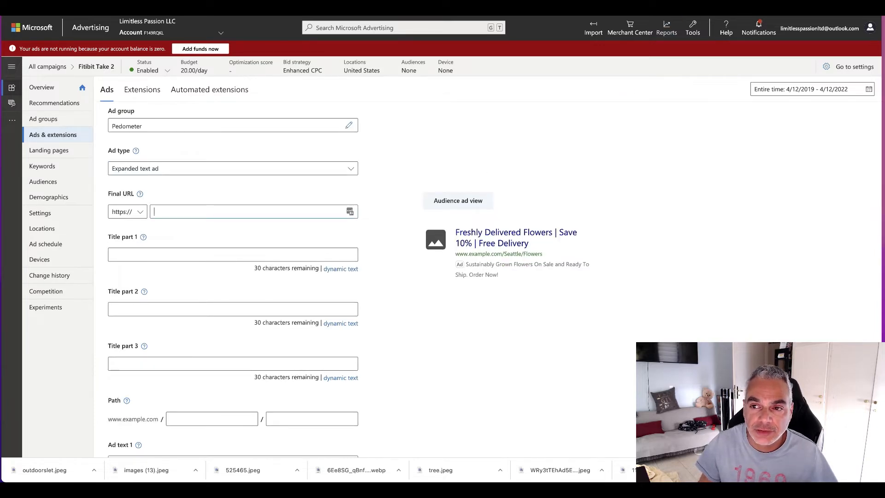
Step: Switch to the MaxBounty offer page and copy the tracking link with the sub ID bingads
left_click(709, 8)
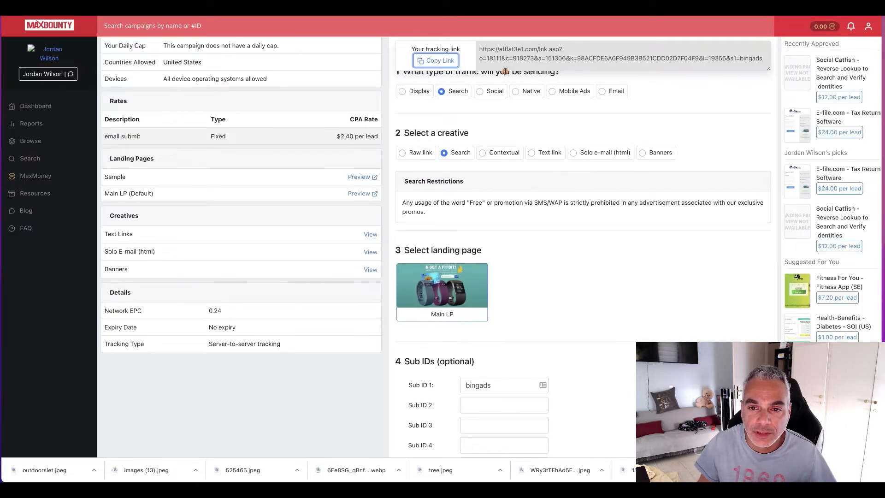
left_click(433, 64)
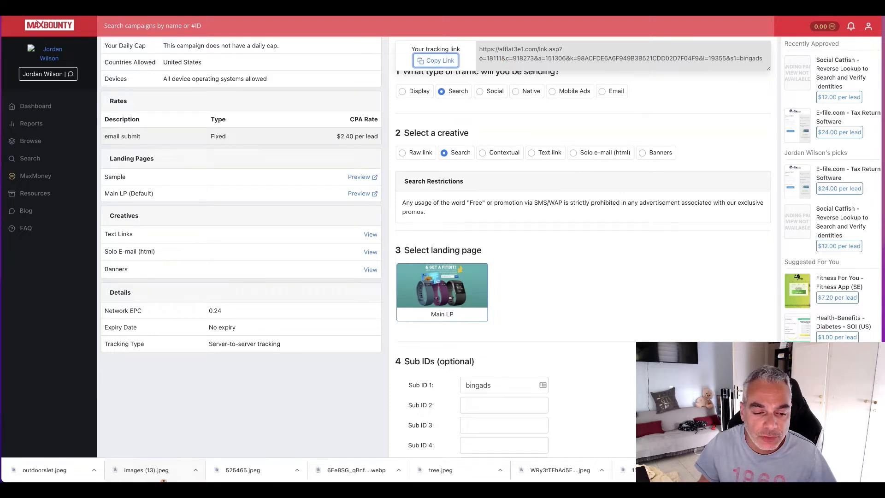
Step: Switch to ExpressVPN and choose the United States location for the connection
mouse_move(165, 479)
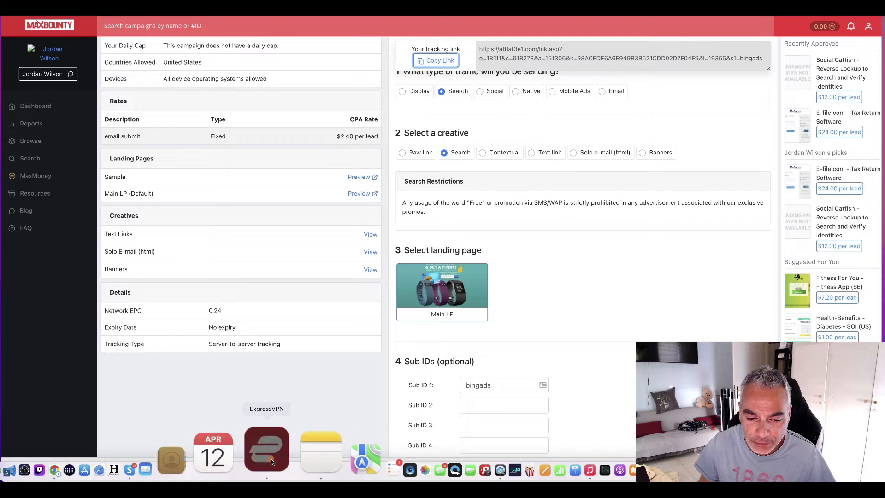
left_click(264, 454)
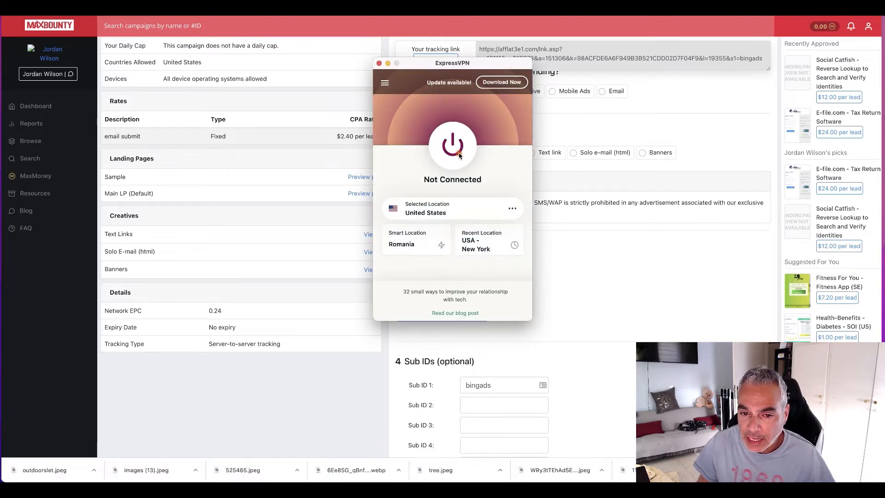
left_click(436, 212)
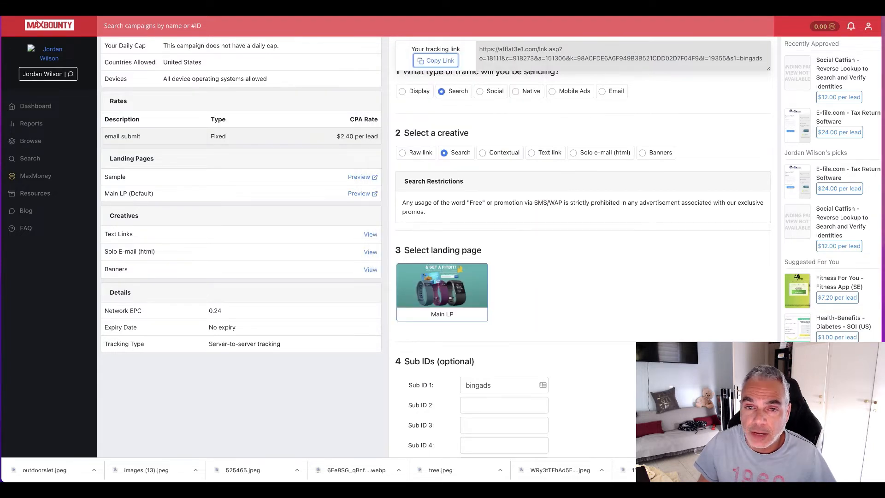
Step: Open the copied MaxBounty tracking link in a new browser tab to load the Fitbit landing page
key("super+t")
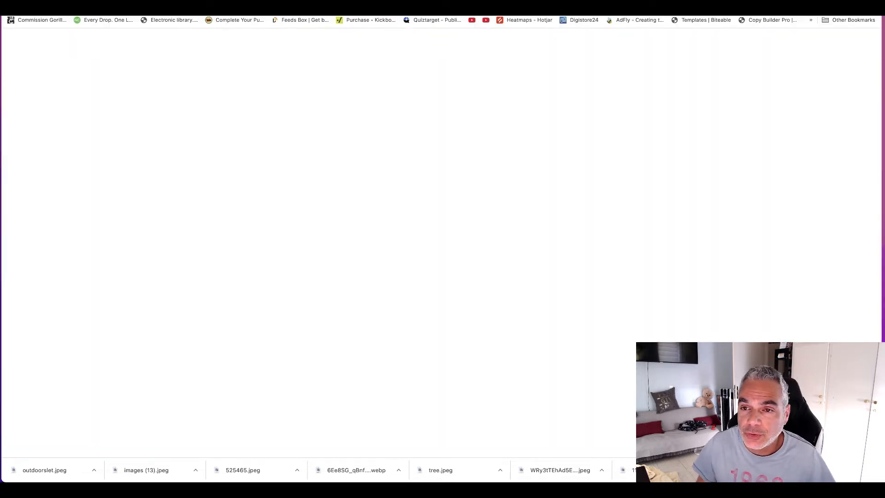
type("afflat3e1.com/lnk.asp?o=18111&c=918273&a=151306&k=98ACFDE6A6F949B3B521CDD02D7F04F9&l=19355&s1=bingads")
key("Return")
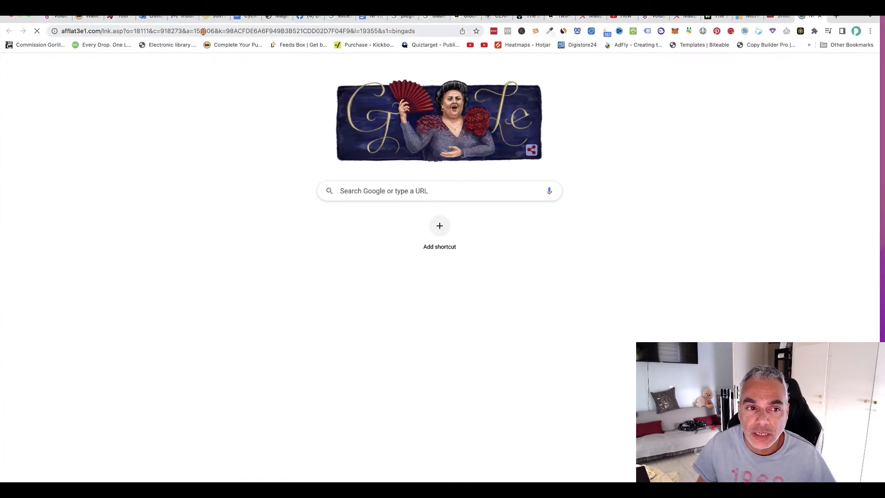
left_click(77, 31)
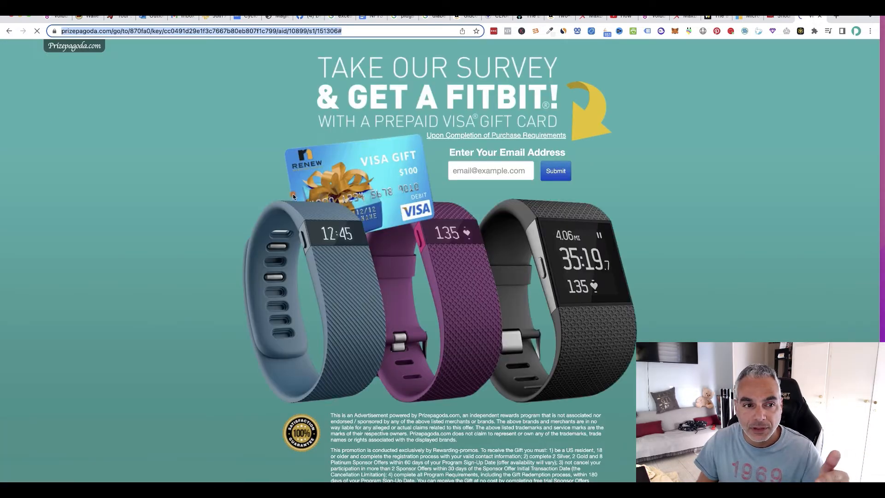
Step: Copy the full address of the Prizepagoda landing page and return to the Microsoft Advertising ad form
left_click(95, 31)
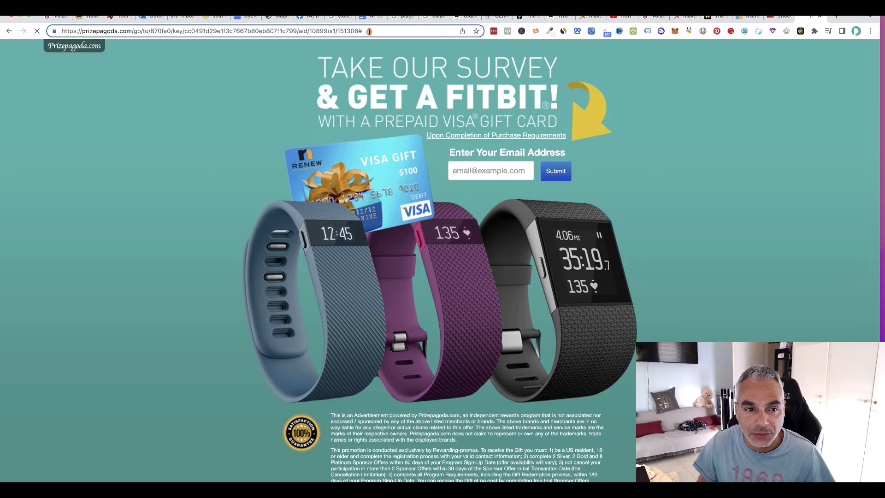
left_click_drag(369, 31, 58, 31)
right_click(107, 33)
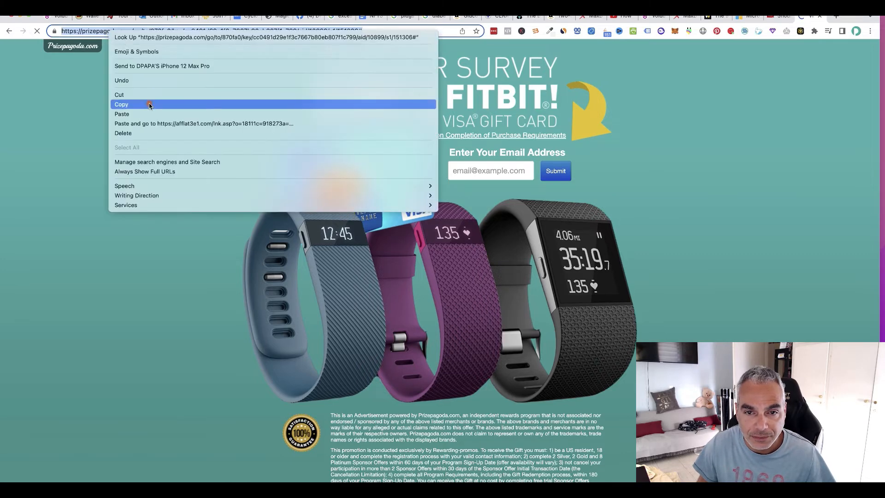
left_click(148, 104)
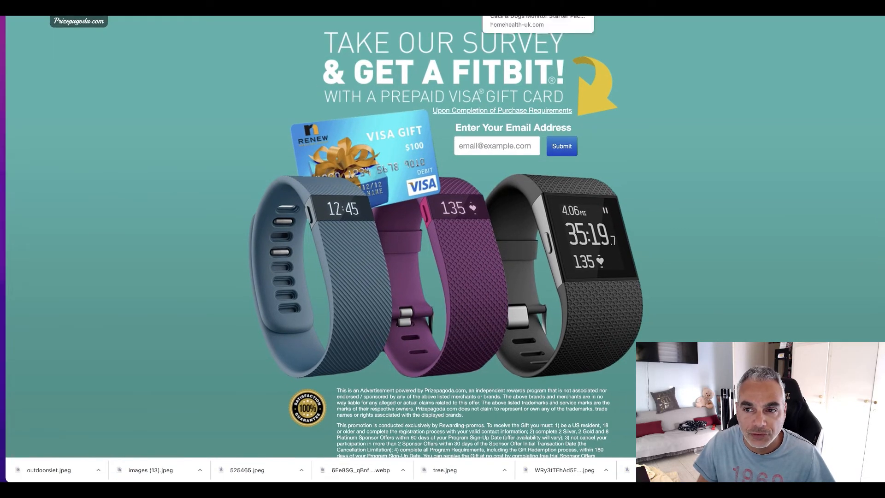
left_click(765, 16)
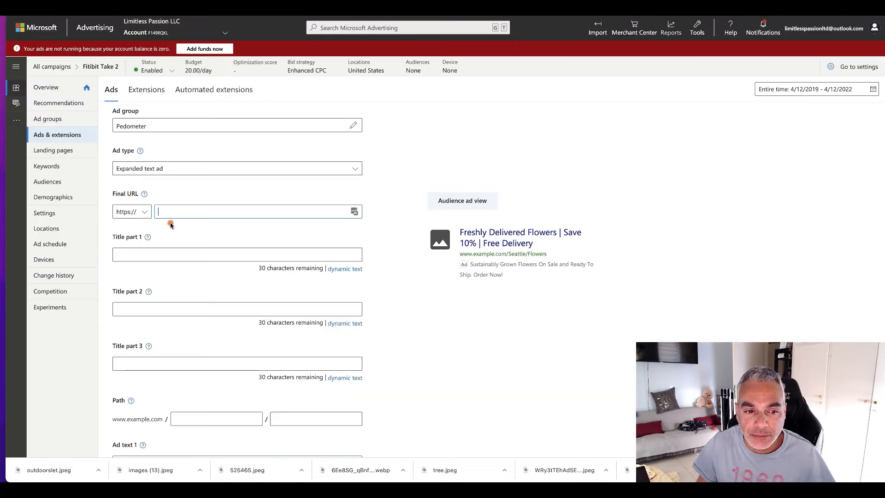
Step: Enter the copied Prizepagoda landing page address as the final URL of the Pedometer ad
key("super+v")
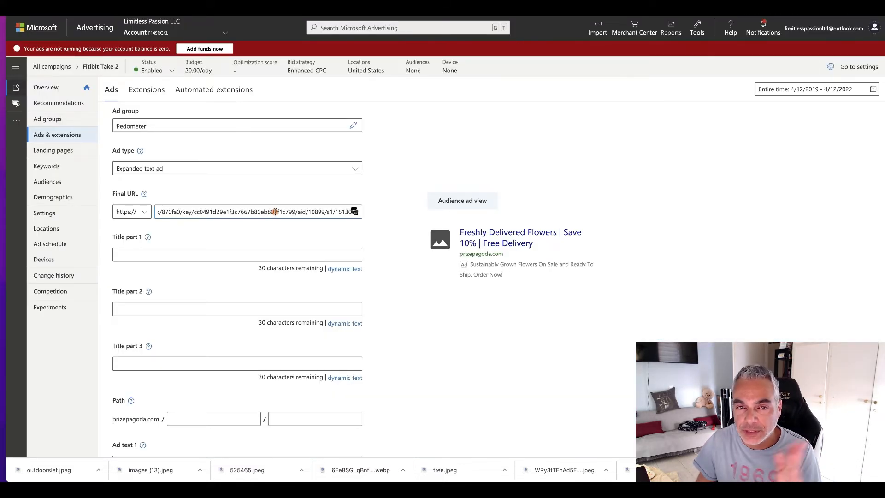
left_click_drag(275, 211, 362, 213)
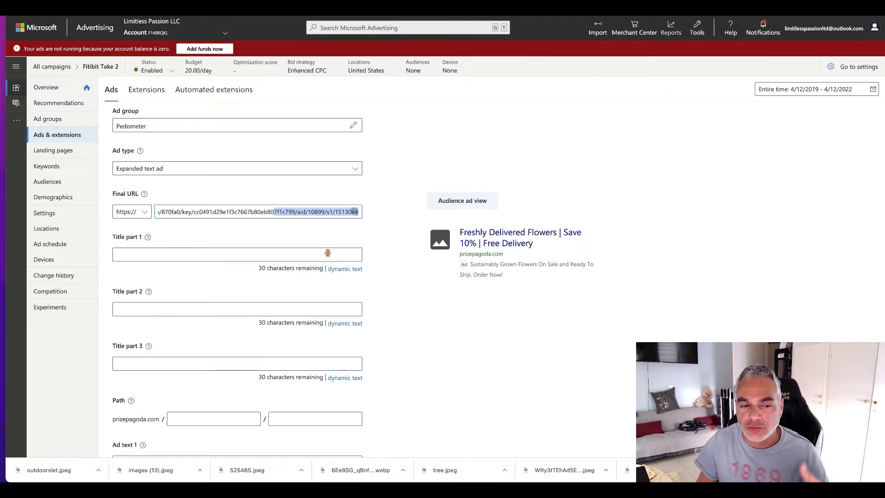
left_click(278, 256)
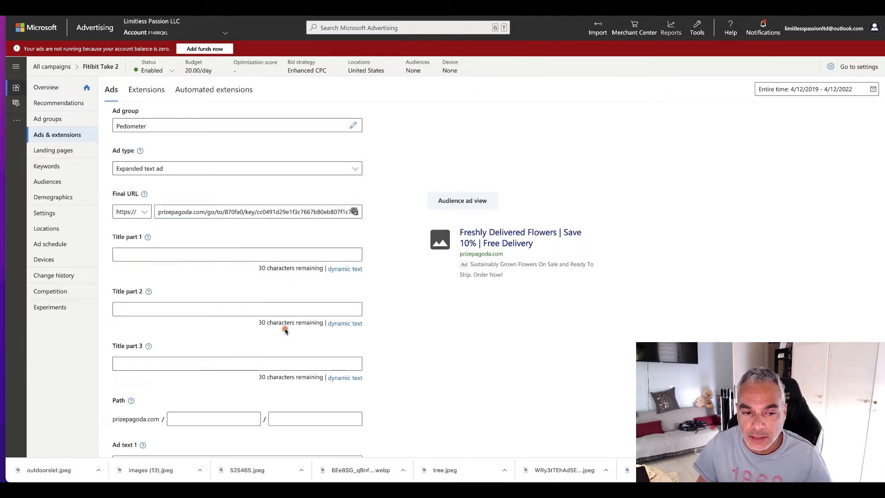
Step: Expand the ad's URL options, and copy the tracking link with sub ID bingads from the MaxBounty offer page
scroll(282, 326, "down", 5)
scroll(283, 331, "down", 3)
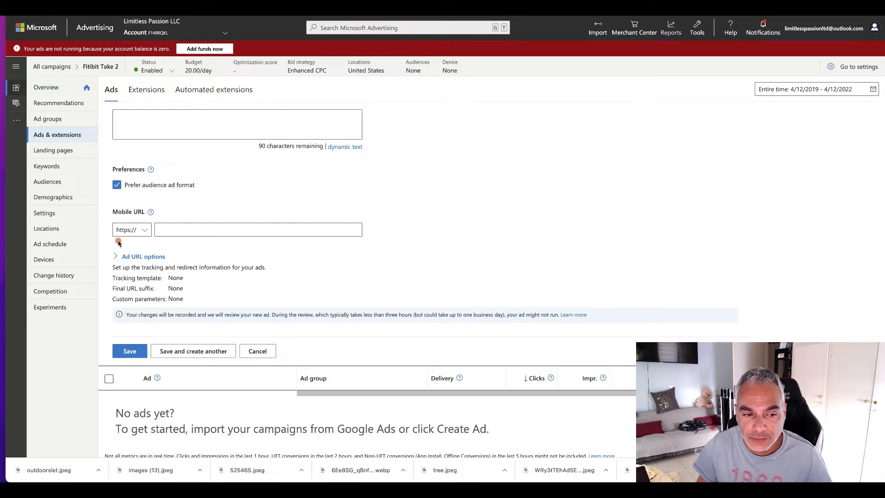
left_click(119, 258)
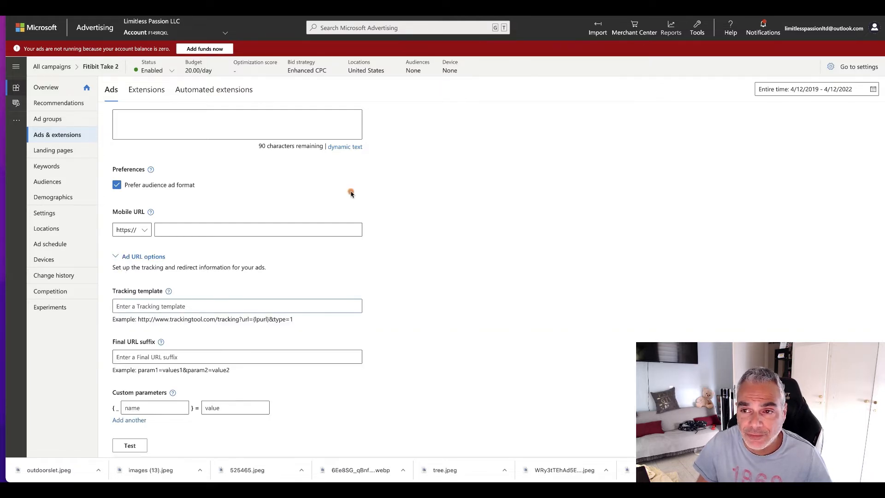
left_click(516, 14)
scroll(516, 186, "up", 1)
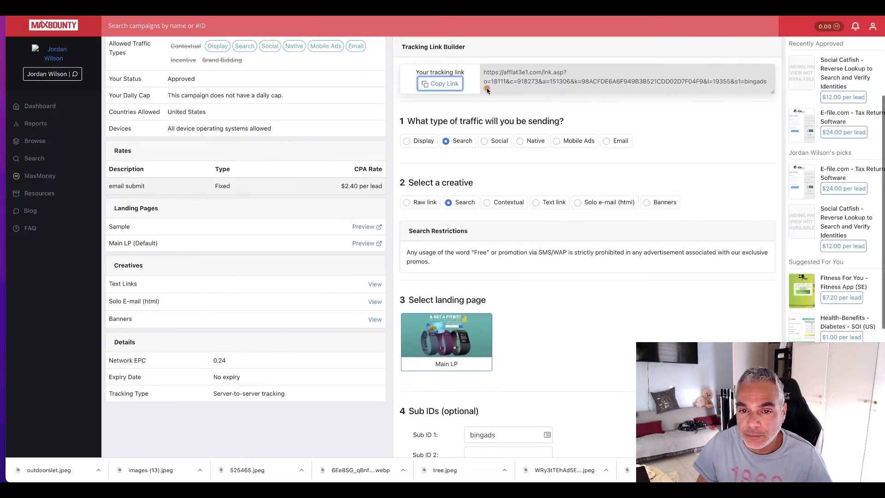
left_click(452, 85)
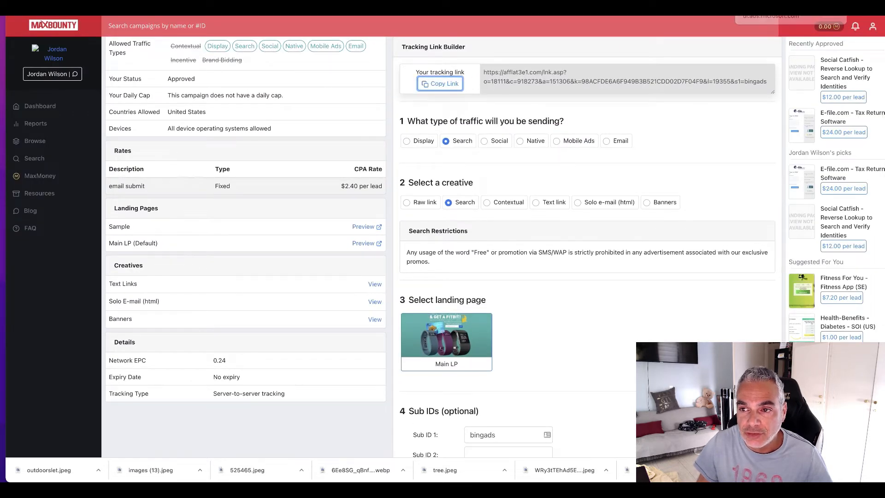
Step: Paste the MaxBounty tracking link as the ad's tracking template and run the URL test
left_click(760, 12)
left_click(239, 306)
key("ctrl+v")
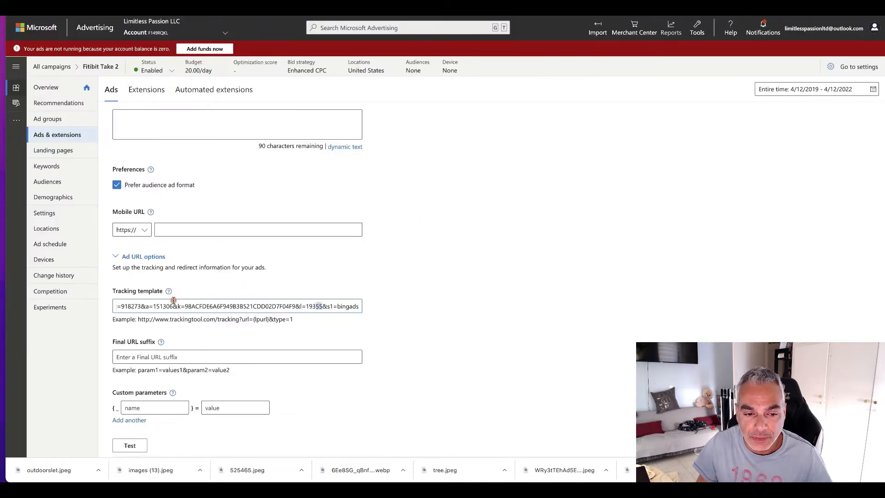
key("ctrl+a")
scroll(147, 417, "down", 1)
left_click(112, 404)
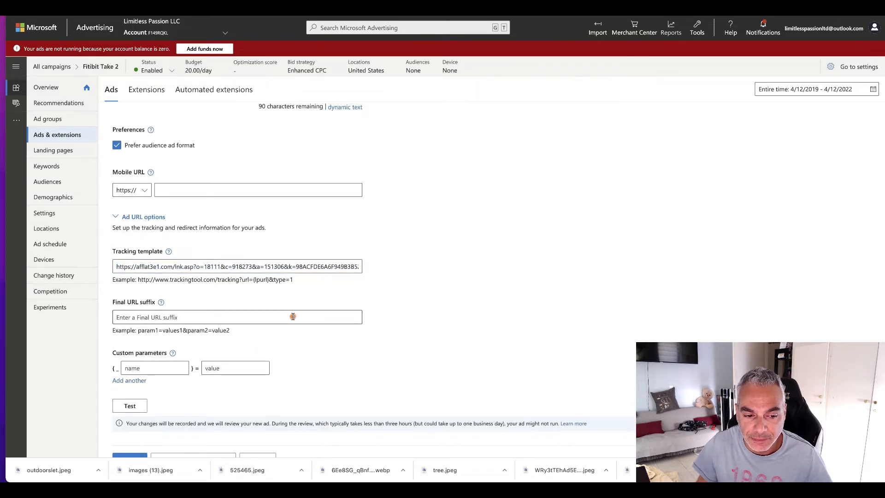
scroll(293, 317, "down", 1)
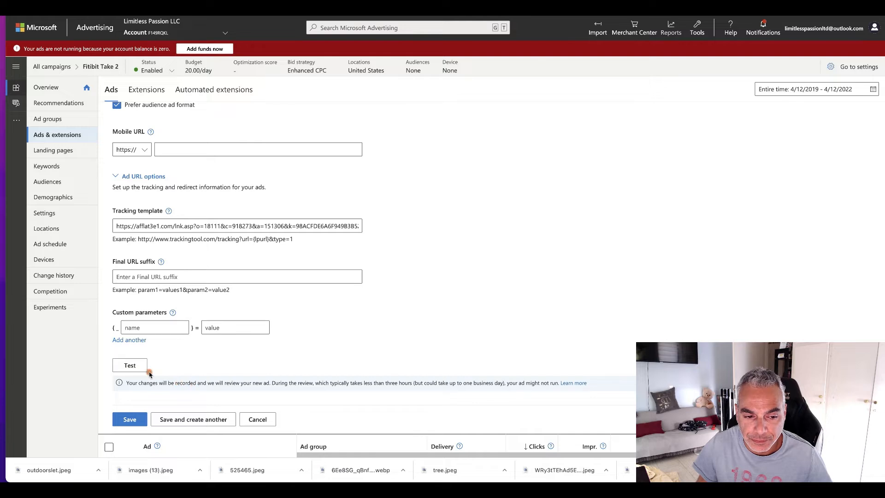
left_click(131, 366)
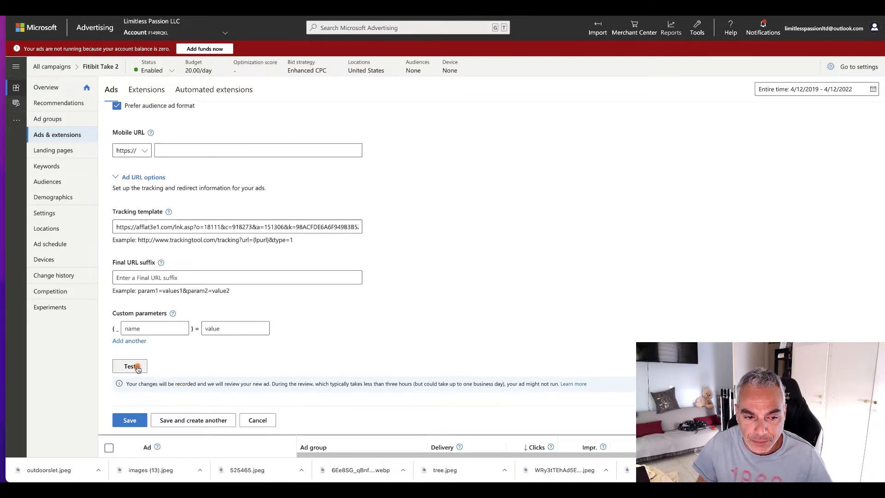
scroll(152, 296, "down", 2)
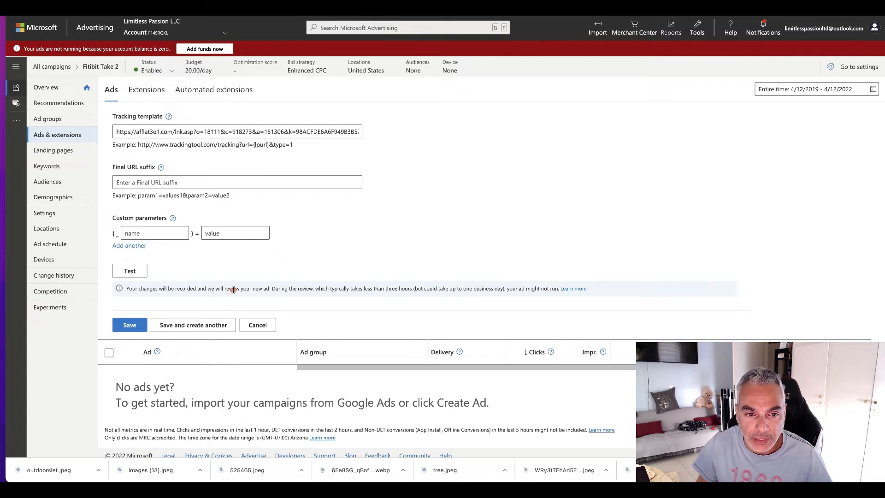
scroll(161, 230, "up", 2)
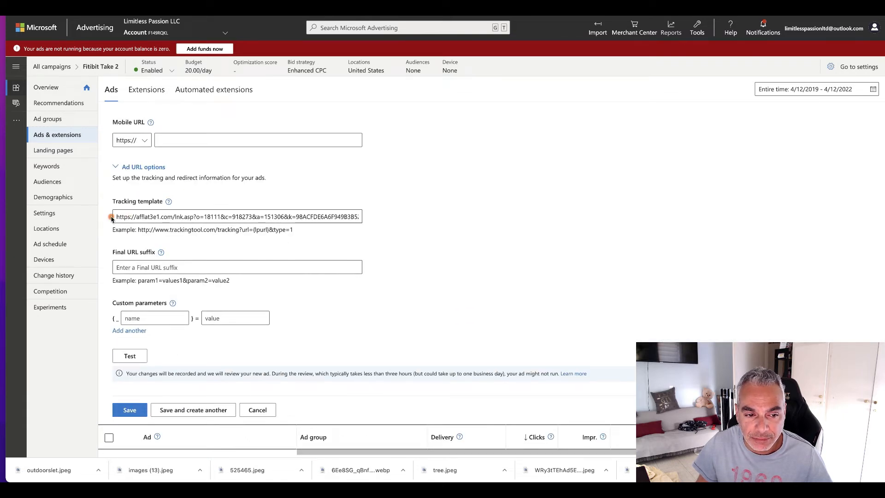
Step: Clear the tracking template, enter the MaxBounty tracking link as the final URL suffix instead, and test it
left_click_drag(115, 216, 522, 248)
key("ctrl+c")
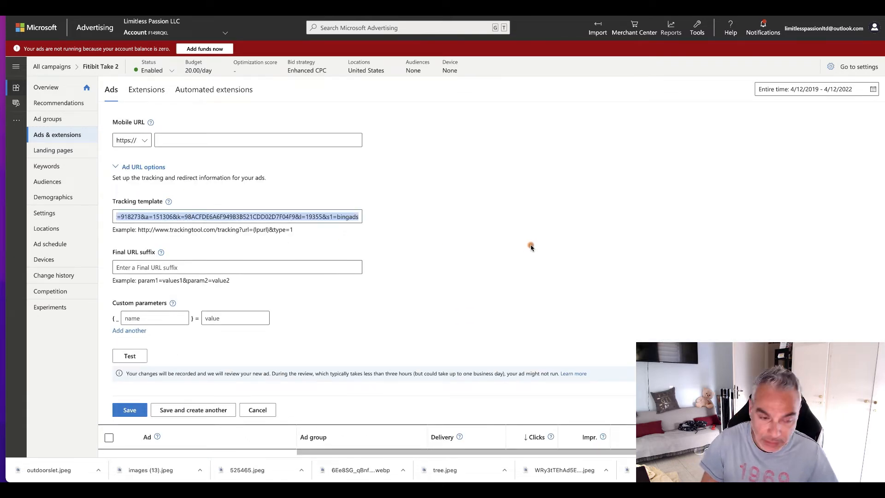
key("BackSpace")
left_click(228, 265)
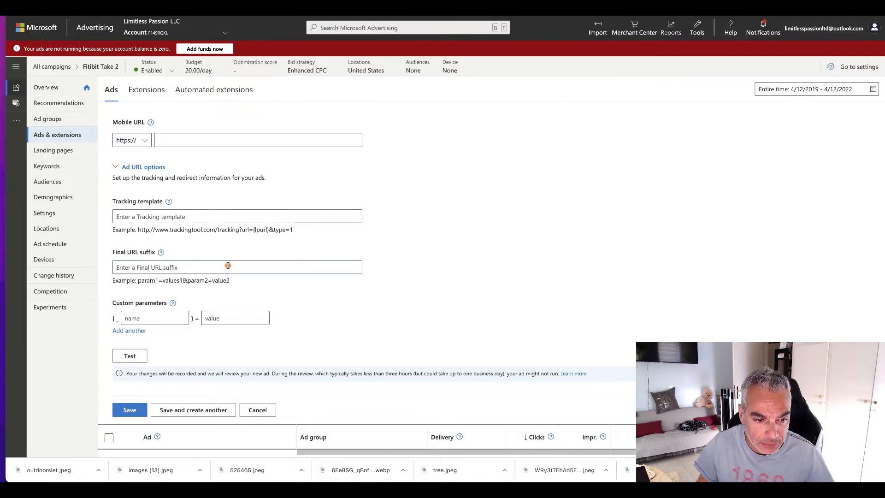
key("ctrl+v")
left_click(131, 357)
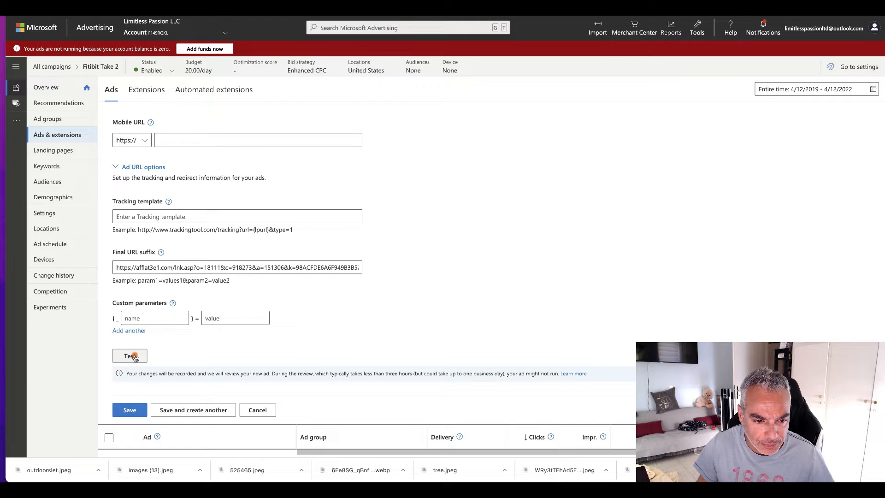
Step: Copy the tracking link from the final URL suffix back into the tracking template and clear the suffix
left_click_drag(116, 266, 559, 276)
key("ctrl+c")
left_click(223, 218)
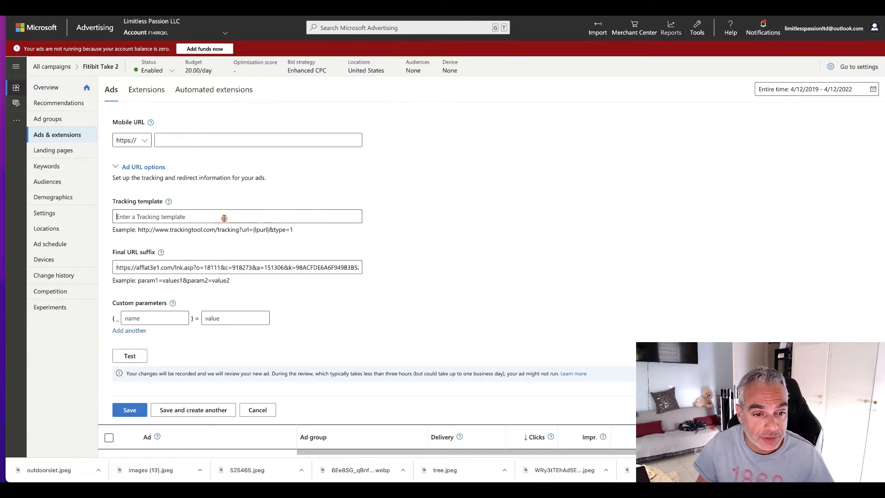
key("ctrl+v")
left_click(127, 266)
key("ctrl+a")
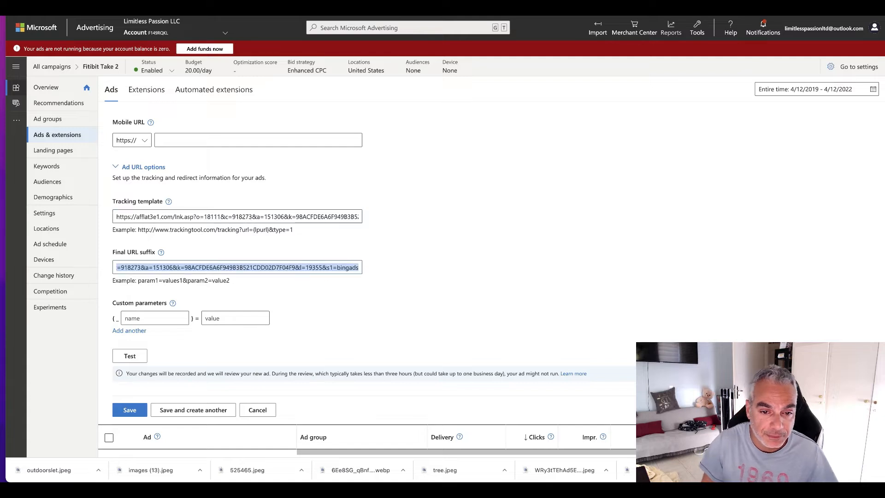
key("BackSpace")
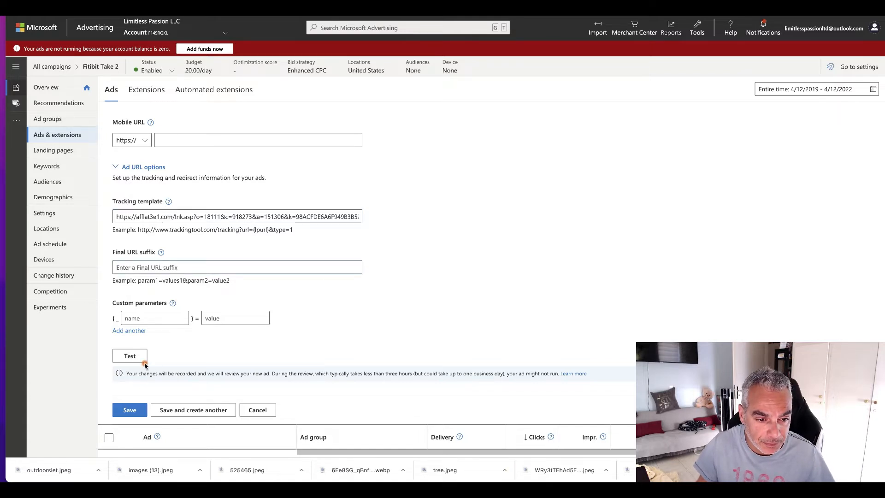
scroll(203, 265, "up", 12)
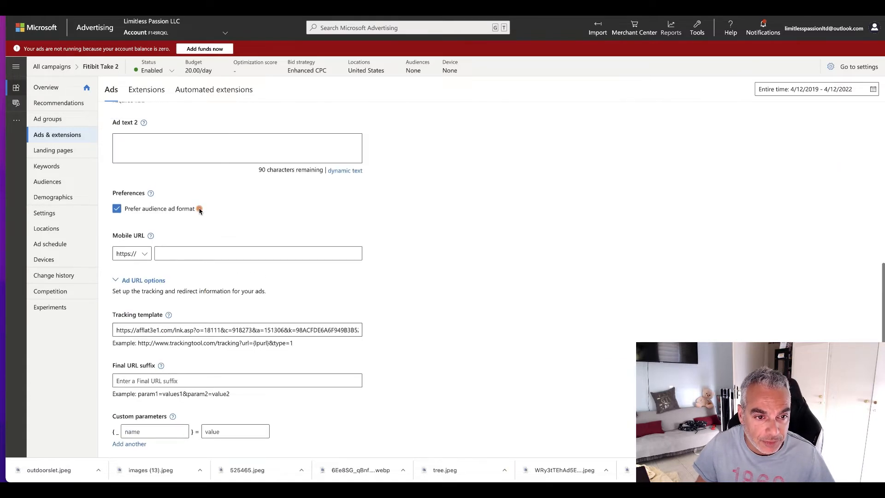
scroll(206, 196, "up", 2)
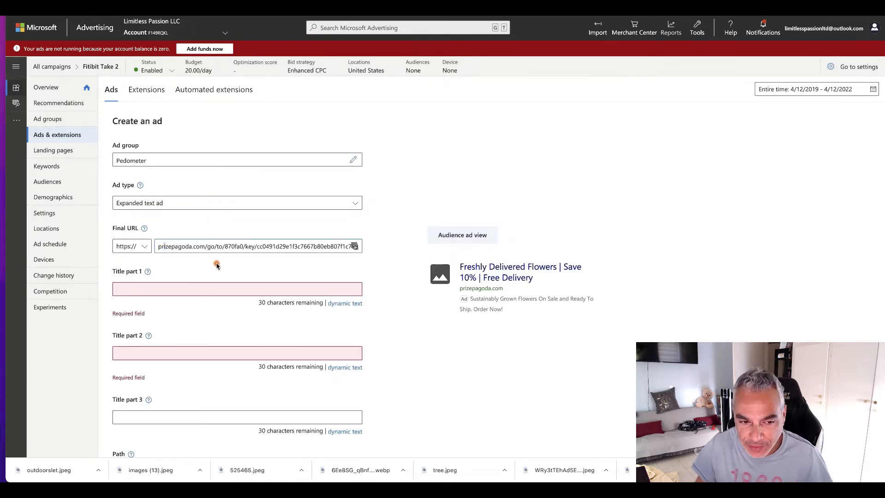
left_click(201, 288)
left_click(278, 272)
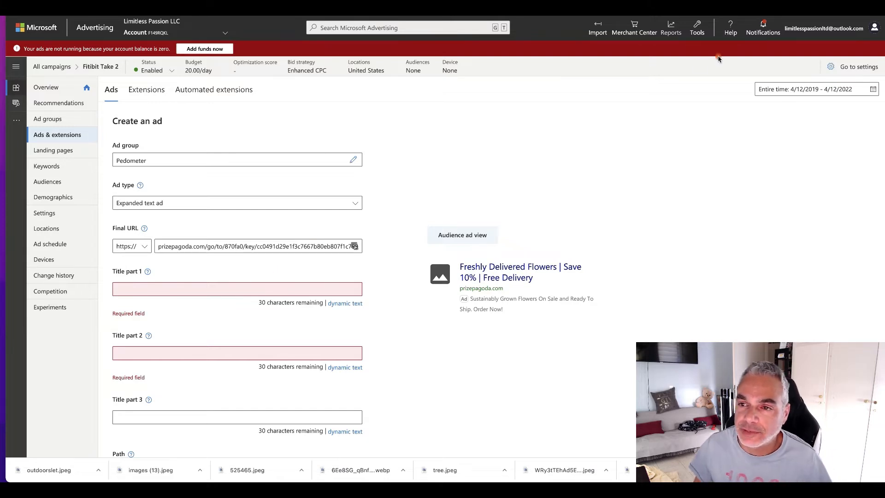
left_click(188, 290)
left_click(206, 281)
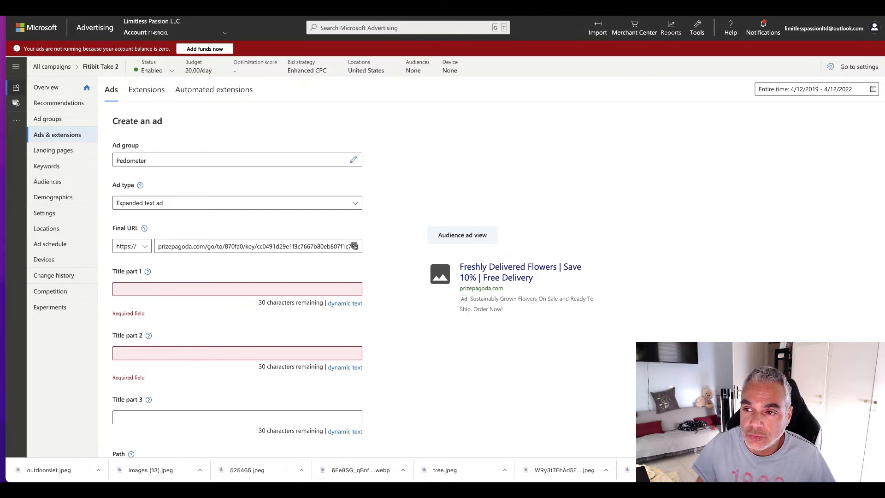
Step: Open a new browser tab and start a Google search through google.com
key("super+t")
type("google.com/searchbyimage/upload")
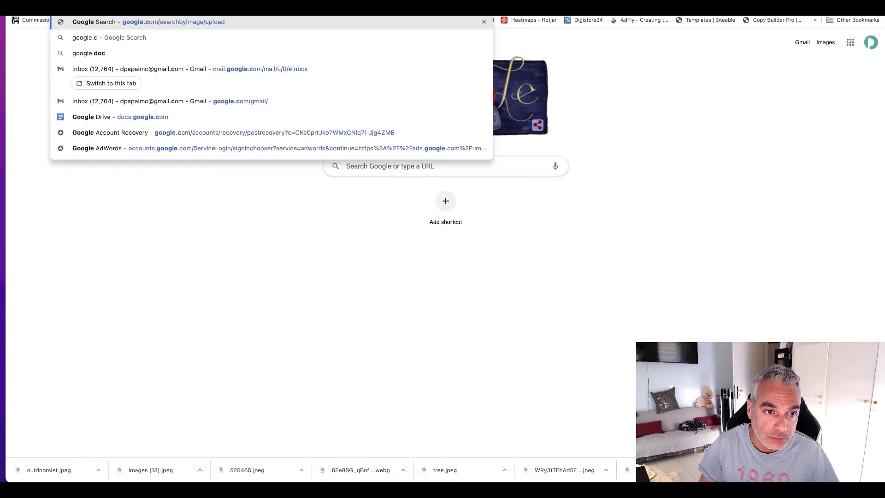
key("Return")
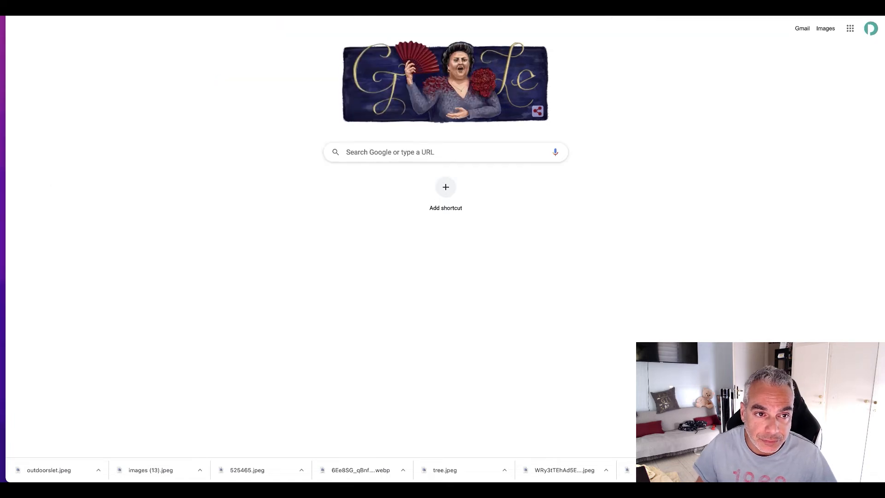
type("goog;e")
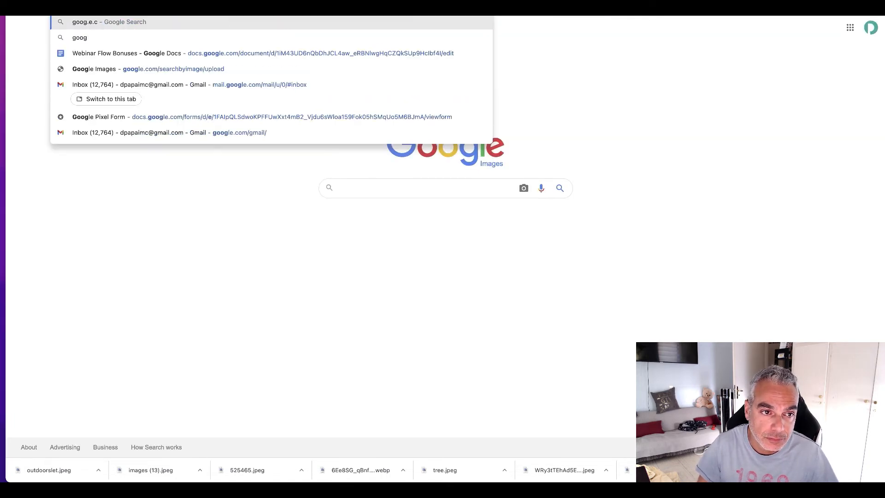
key("BackSpace")
key("BackSpace")
type("le.com")
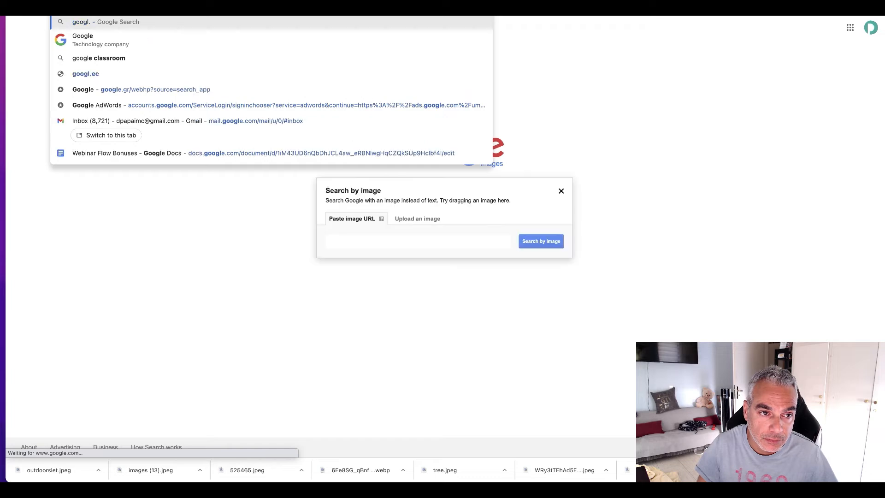
key("Tab")
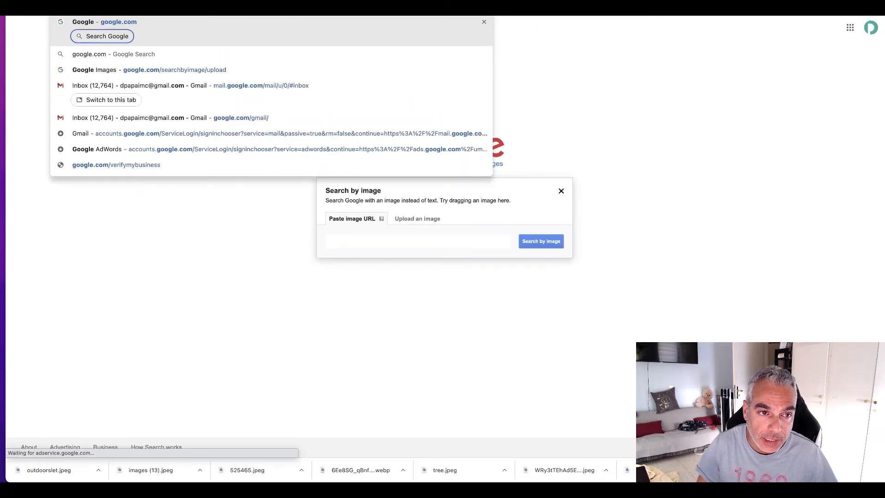
Step: Search Google for best pedometer and examine the ad headlines and organic result titles for ad copy ideas
type("best yo")
key("BackSpace")
key("BackSpace")
key("BackSpace")
key("BackSpace")
key("BackSpace")
key("BackSpace")
type("est")
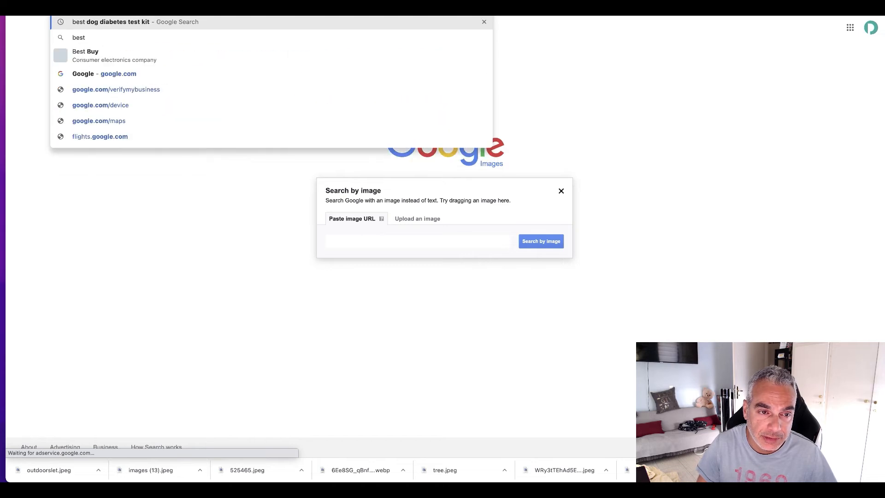
type(" pedometer")
key("Return")
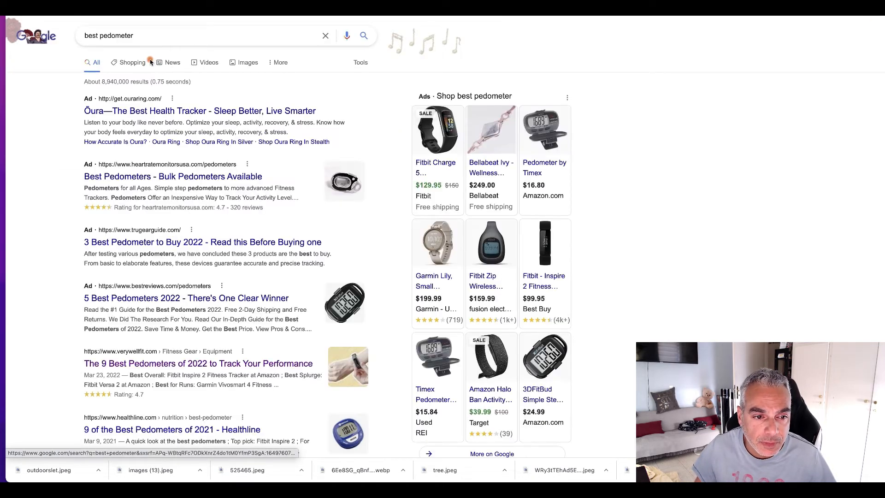
scroll(77, 212, "down", 2)
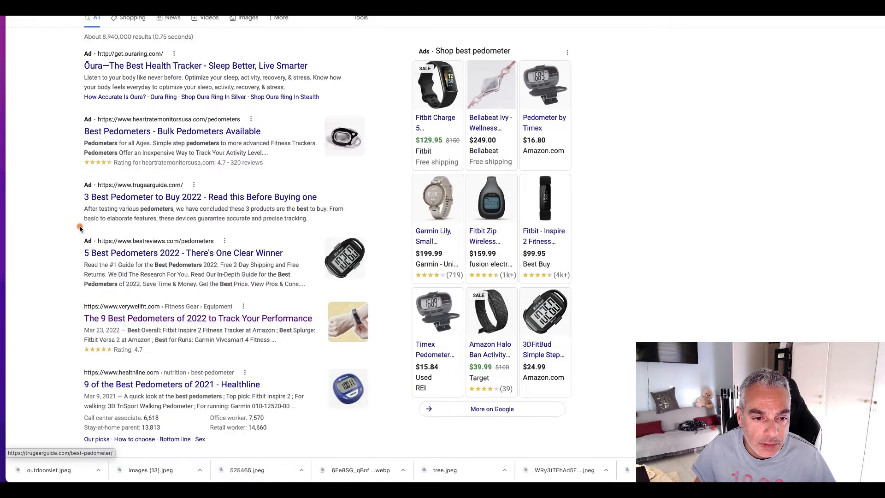
scroll(76, 189, "down", 5)
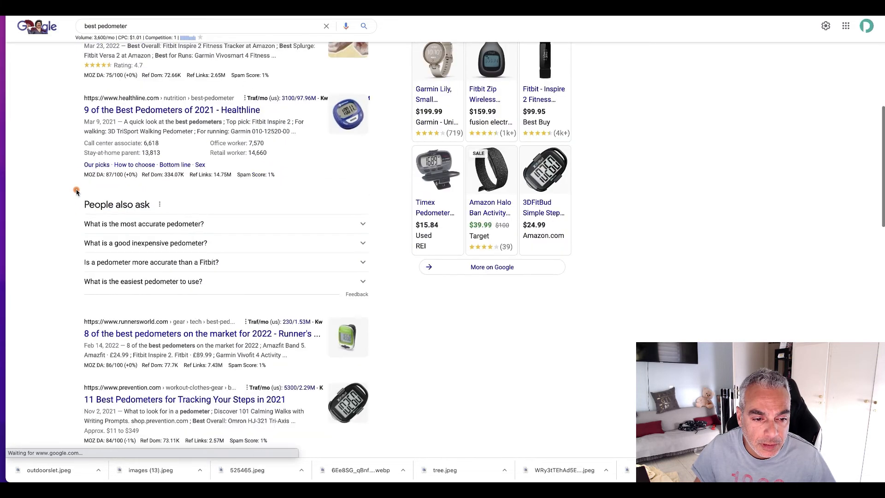
scroll(77, 192, "down", 4)
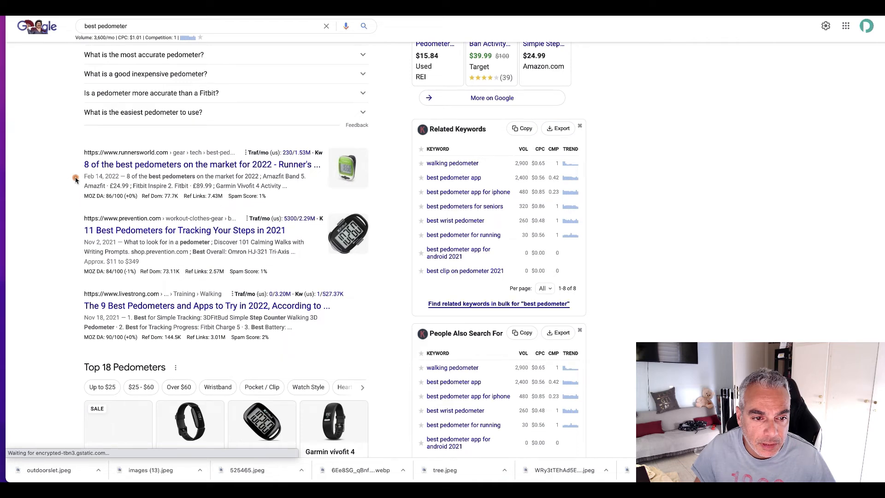
scroll(77, 166, "up", 10)
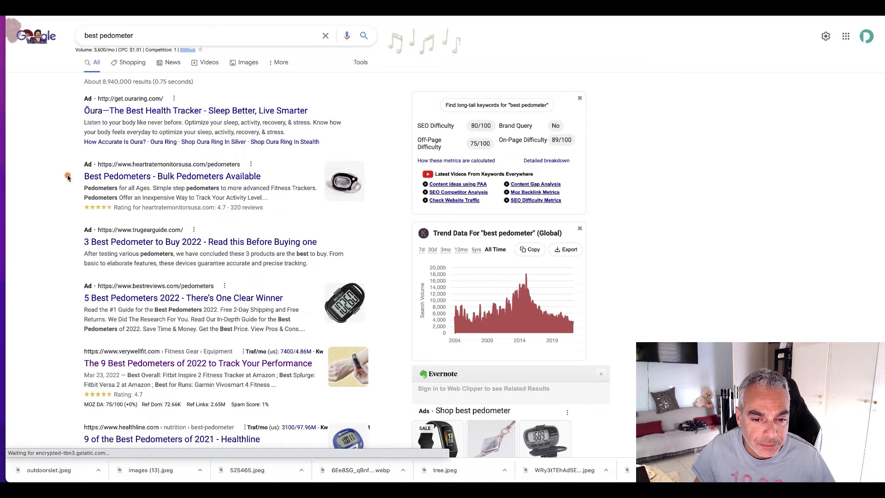
scroll(85, 212, "down", 1)
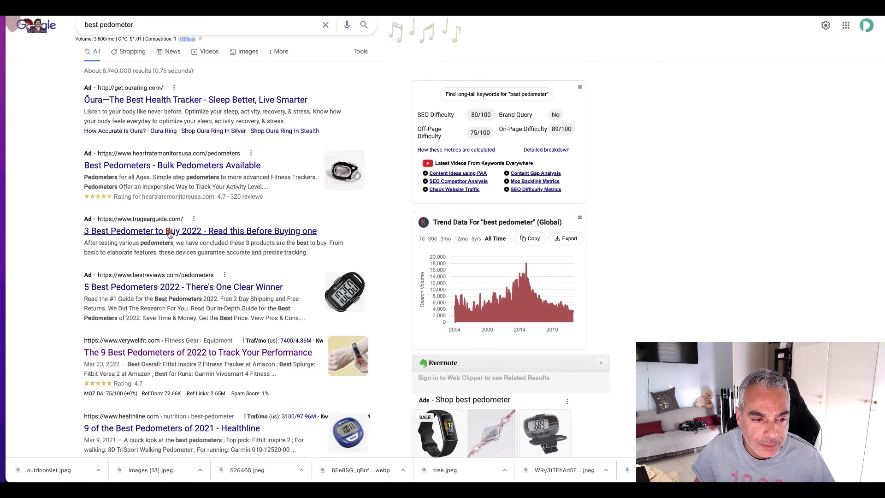
Step: Copy "Track your steps with the best pedometers around" from the Google result title into title part 1 of the Microsoft Advertising ad
scroll(162, 239, "down", 5)
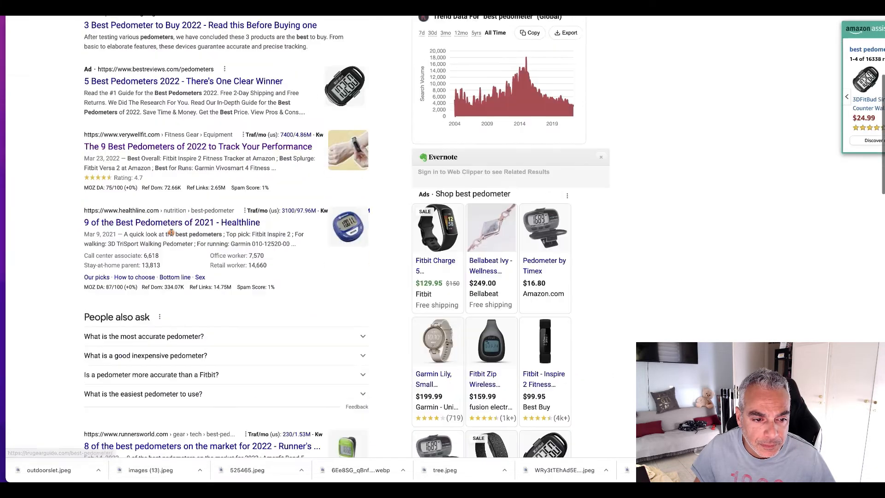
scroll(170, 232, "up", 2)
scroll(170, 234, "down", 11)
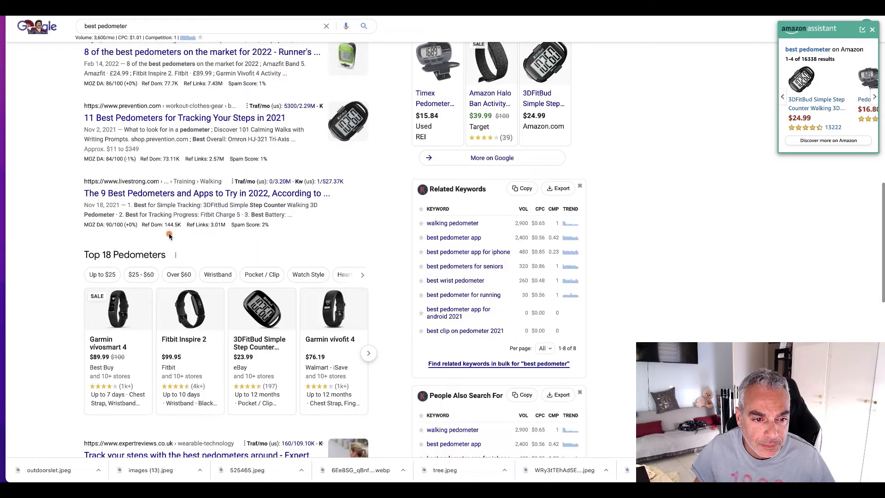
scroll(169, 236, "down", 5)
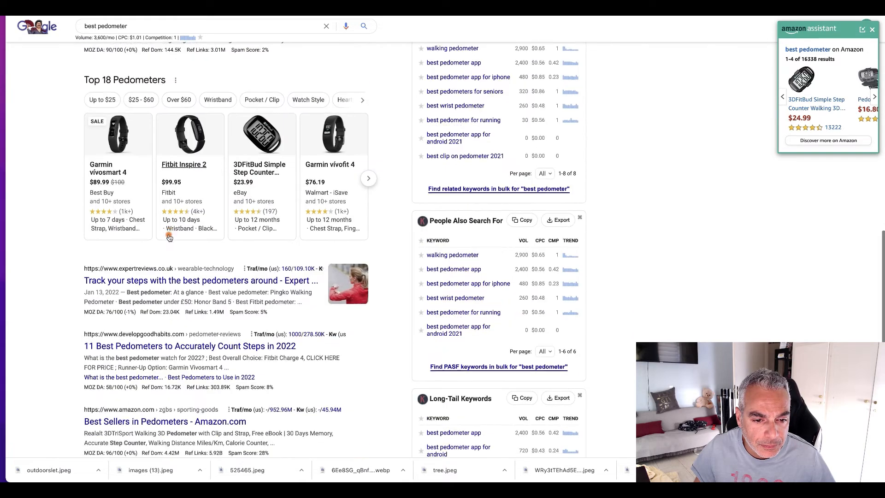
left_click_drag(75, 226, 279, 227)
key("ctrl+c")
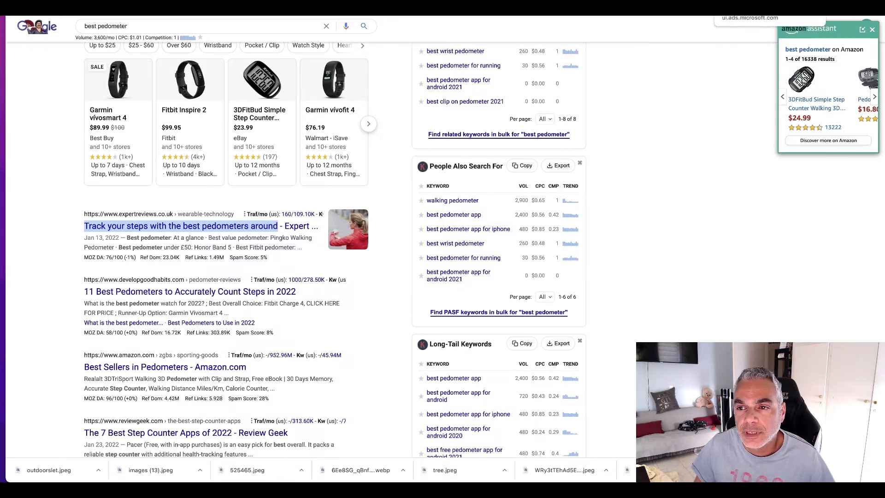
left_click(728, 8)
left_click(182, 290)
key("ctrl+v")
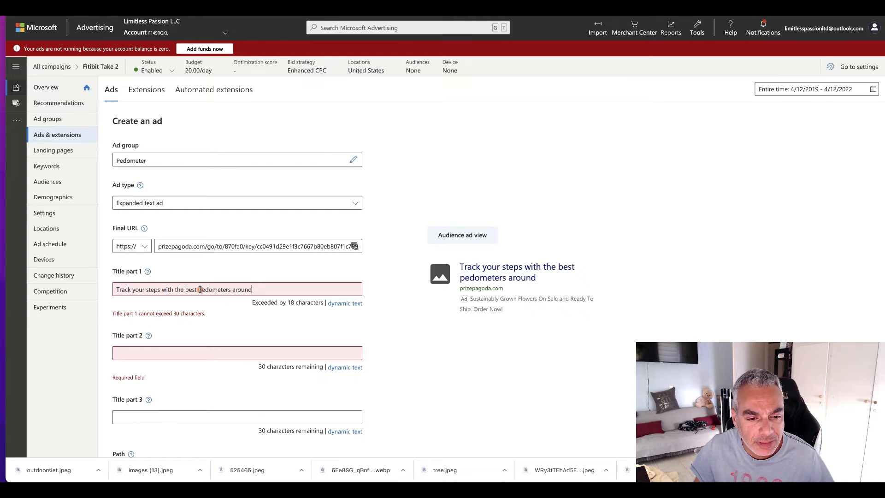
Step: Shorten title part 1 to "Track your steps For Free"
left_click(285, 290, "shift")
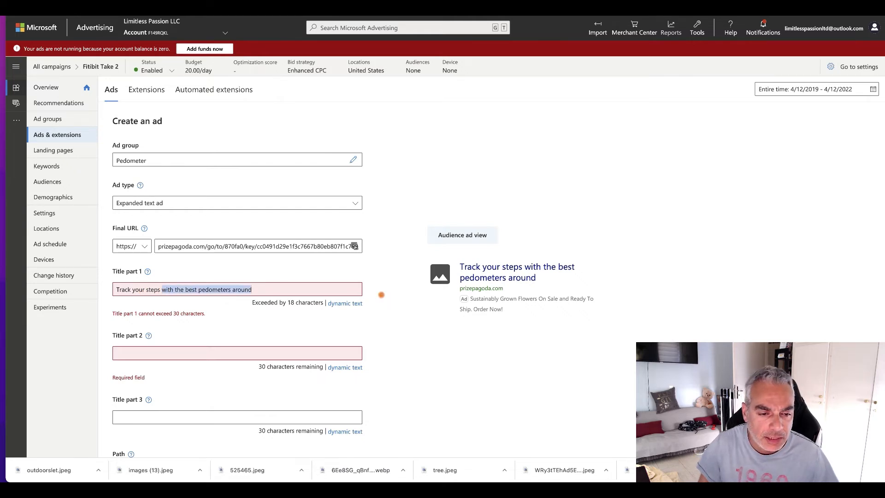
key("BackSpace")
type("with this ")
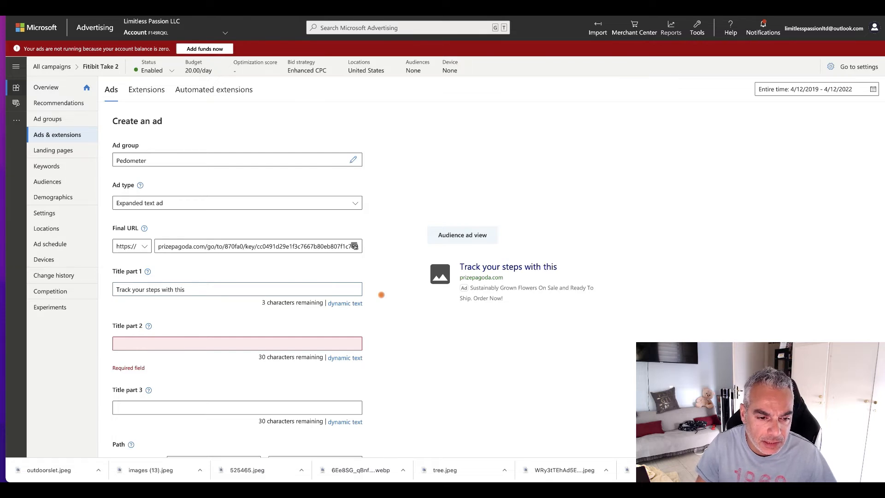
type("Today")
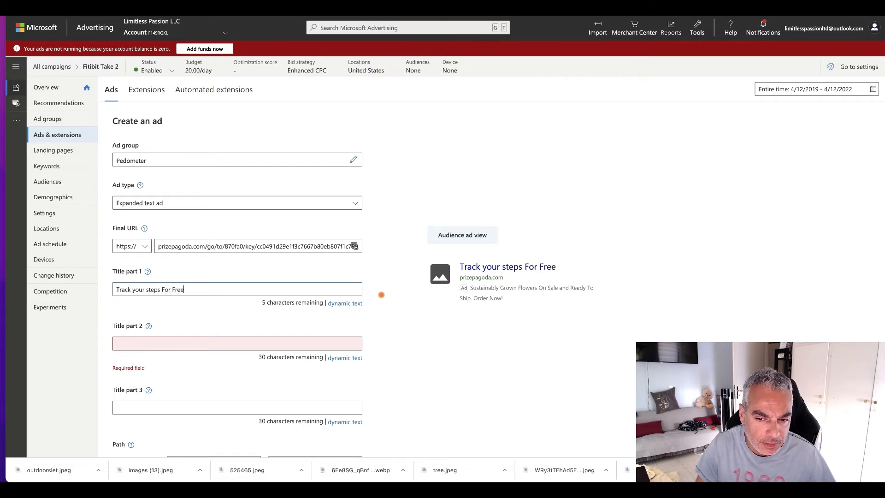
Step: Enter "Best Pedometer for 2022" as title part 2
left_click(173, 341)
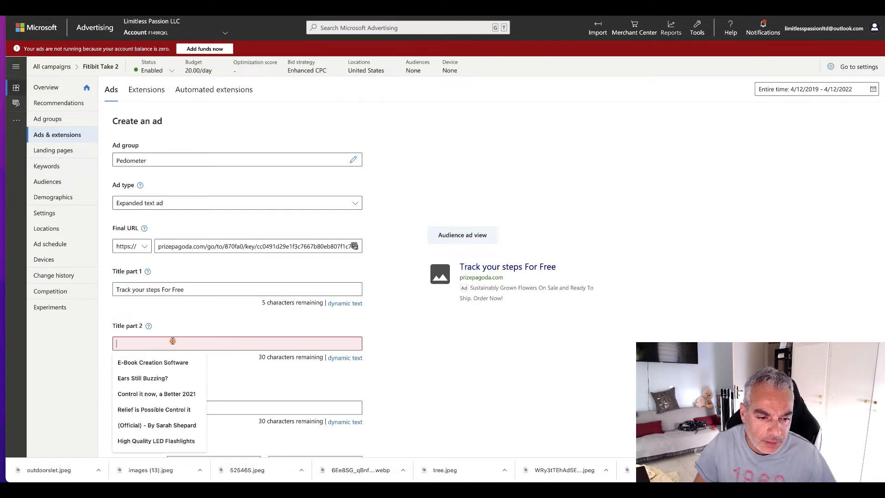
type("PEdom")
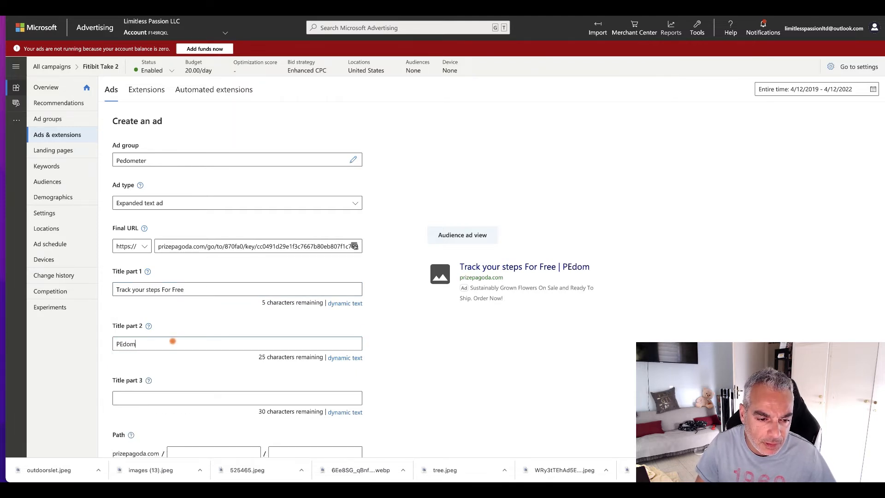
key("BackSpace")
key("BackSpace")
key("BackSpace")
type("Best Pedometer for 20212")
key("BackSpace")
key("BackSpace")
key("BackSpace")
type("12")
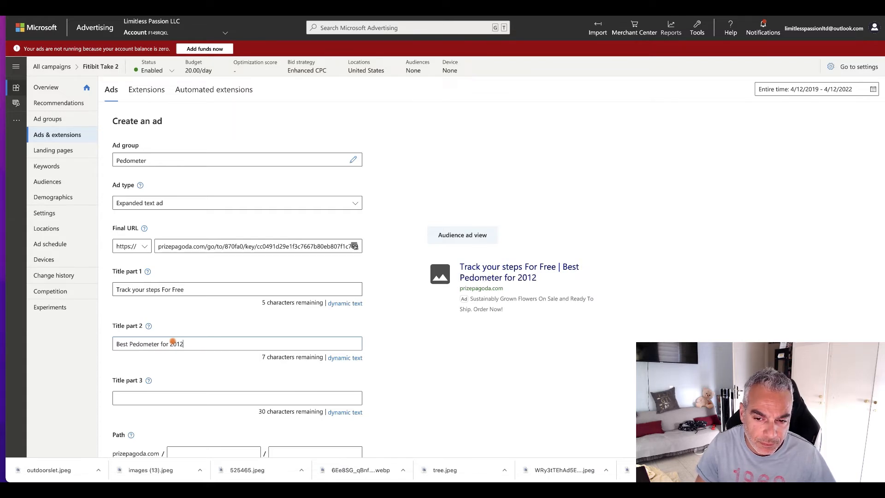
scroll(215, 374, "down", 1)
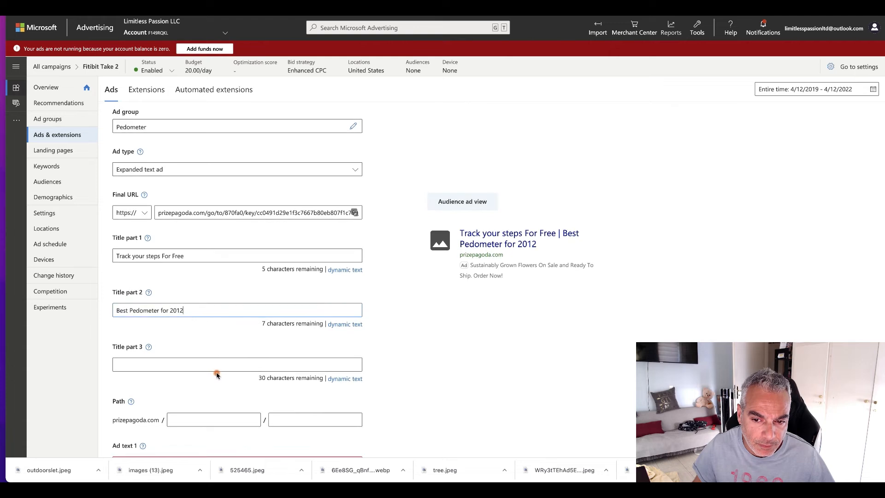
scroll(218, 374, "down", 1)
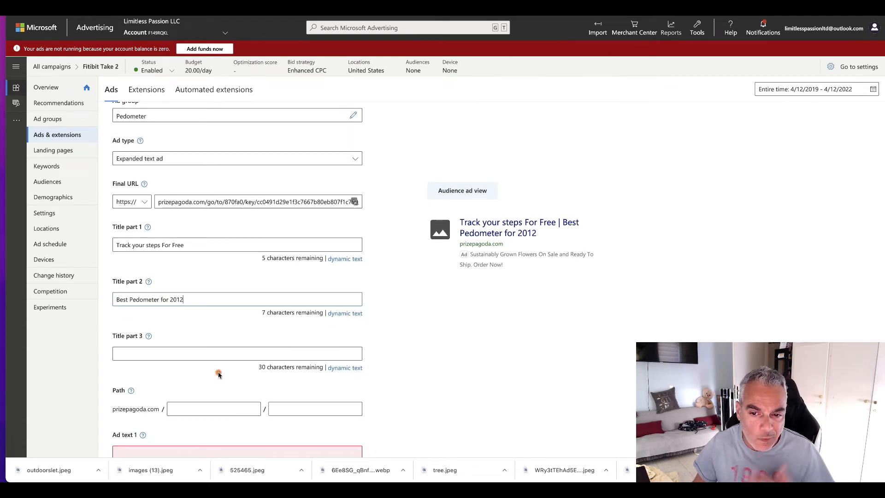
key("BackSpace")
key("BackSpace")
type("22")
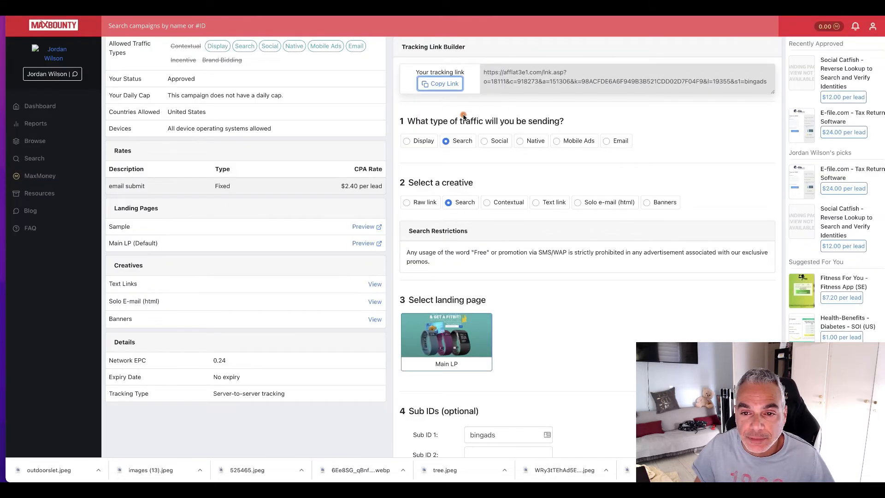
Step: Copy "Take our survey and get a Fitbit" from the MaxBounty campaign description into title part 3 of the ad
scroll(423, 103, "up", 3)
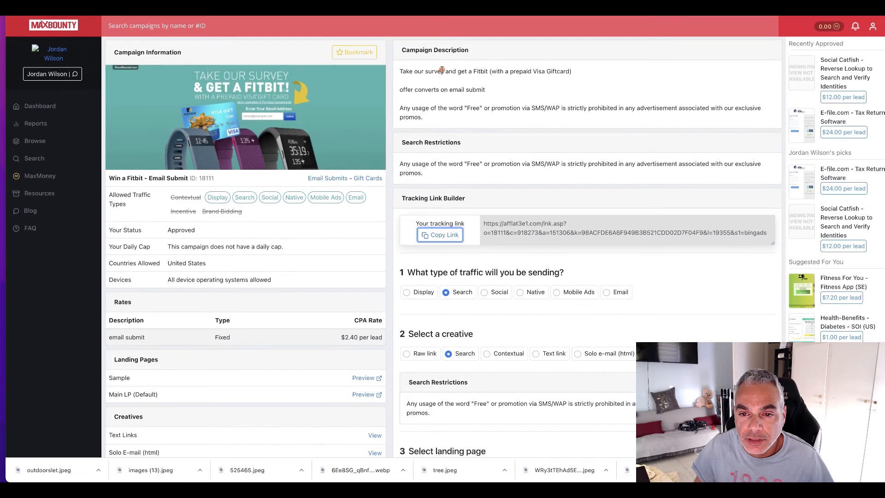
left_click_drag(399, 72, 491, 71)
key("ctrl+c")
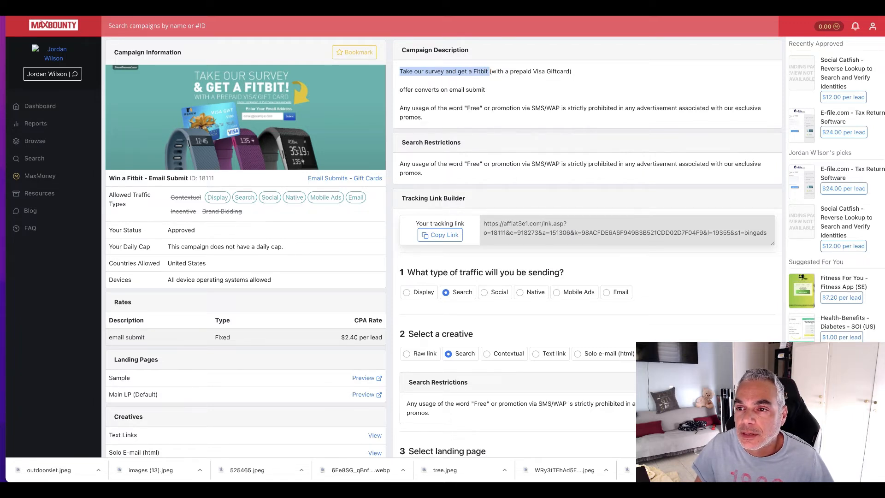
key("ctrl+Tab")
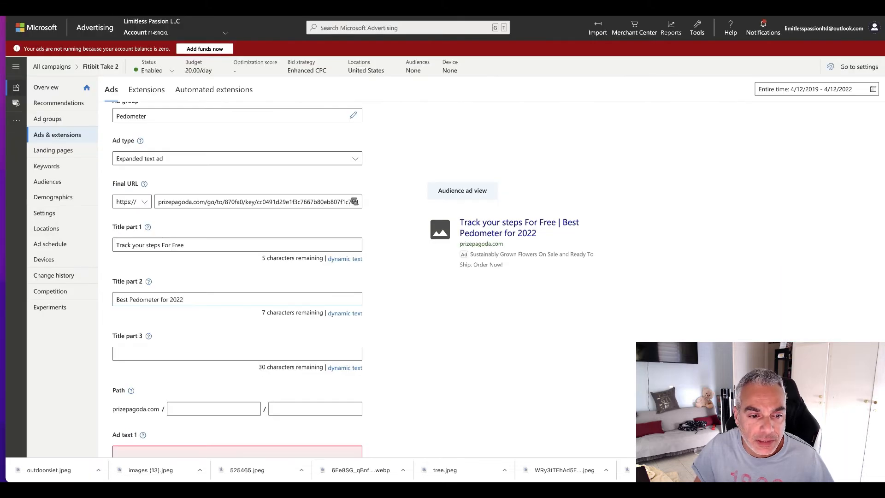
scroll(176, 231, "down", 1)
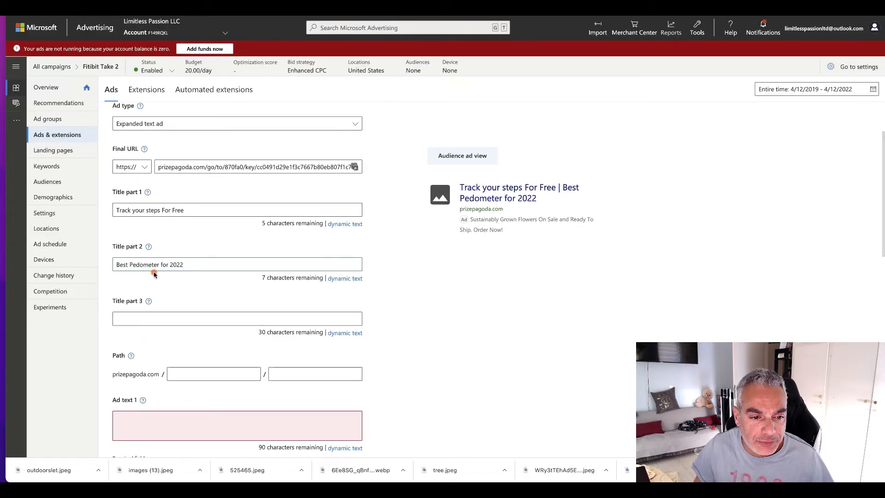
left_click(158, 318)
key("ctrl+v")
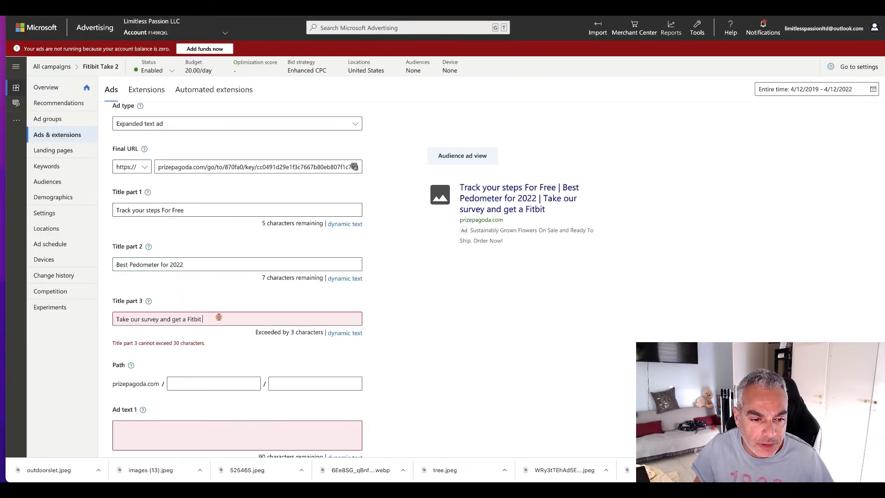
Step: Try replacing the pasted title part 3 with a shorter quick-survey wording
left_click_drag(213, 318, 108, 314)
key("BackSpace")
type("Ta")
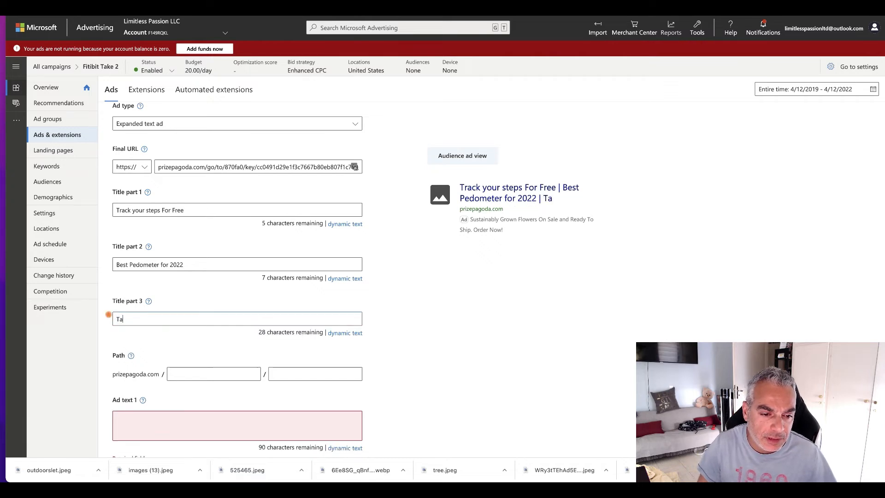
type("e")
key("BackSpace")
key("BackSpace")
key("BackSpace")
key("BackSpace")
type("Quick ")
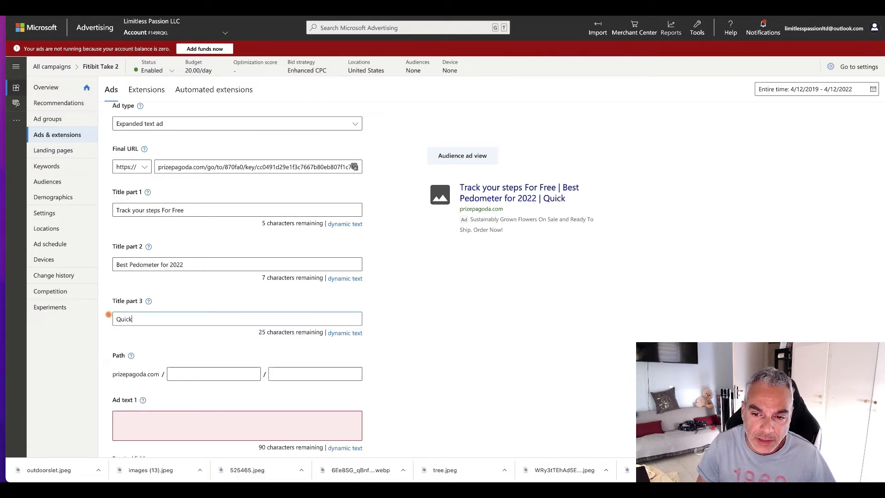
type("Suerv")
key("BackSpace")
key("BackSpace")
key("BackSpace")
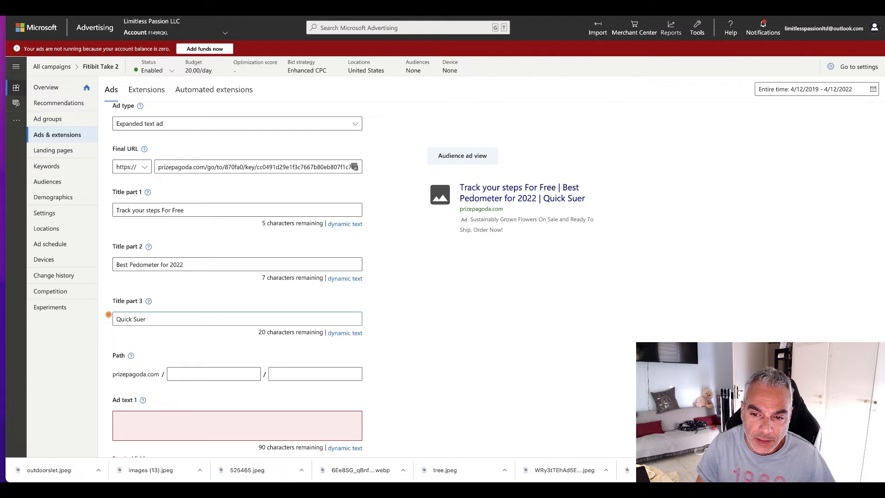
key("BackSpace")
key("BackSpace")
type("rbv")
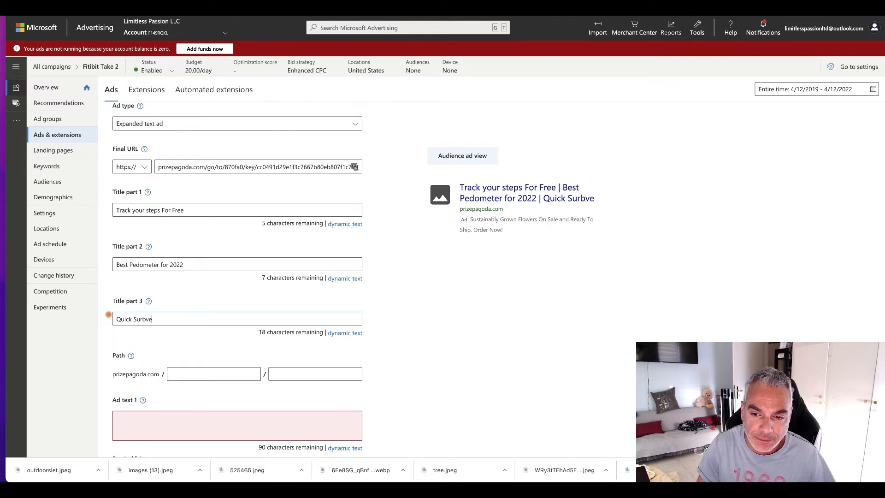
key("BackSpace")
type("ve")
Step: Clear the draft wording in title part 3 and enter "Free Delivery" instead
key("BackSpace")
key("BackSpace")
key("BackSpace")
key("BackSpace")
key("BackSpace")
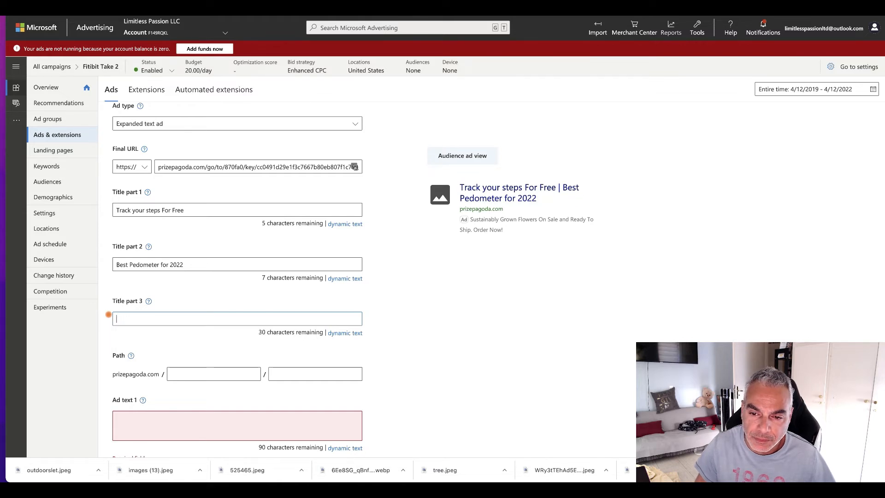
type("elivery")
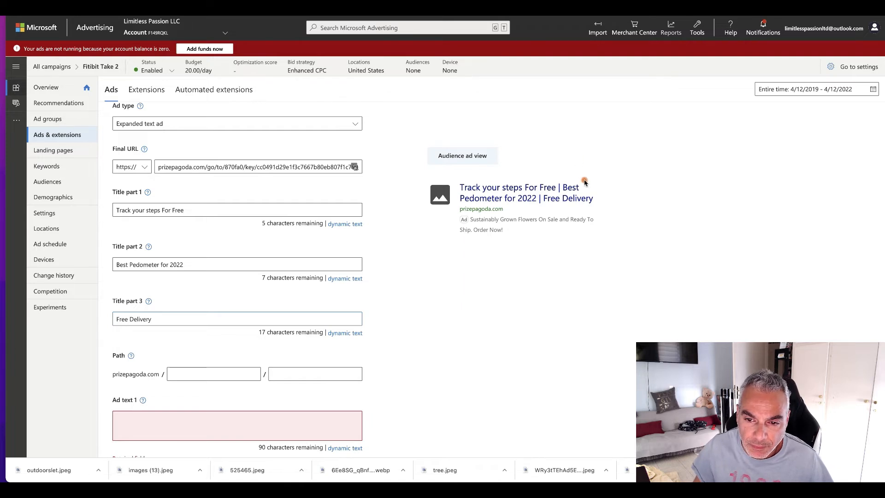
Step: Copy the description under Google's "11 Best Pedometers to Accurately Count Steps in 2022" result into ad text 1
scroll(453, 232, "down", 1)
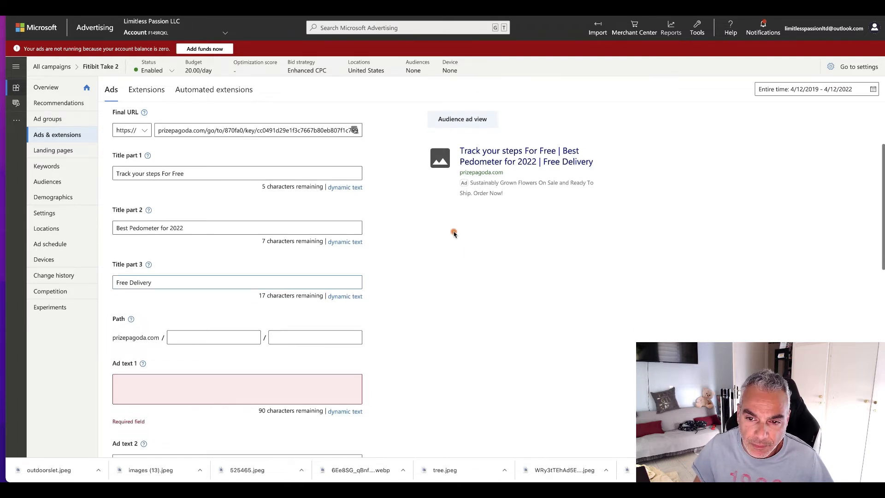
scroll(454, 233, "down", 1)
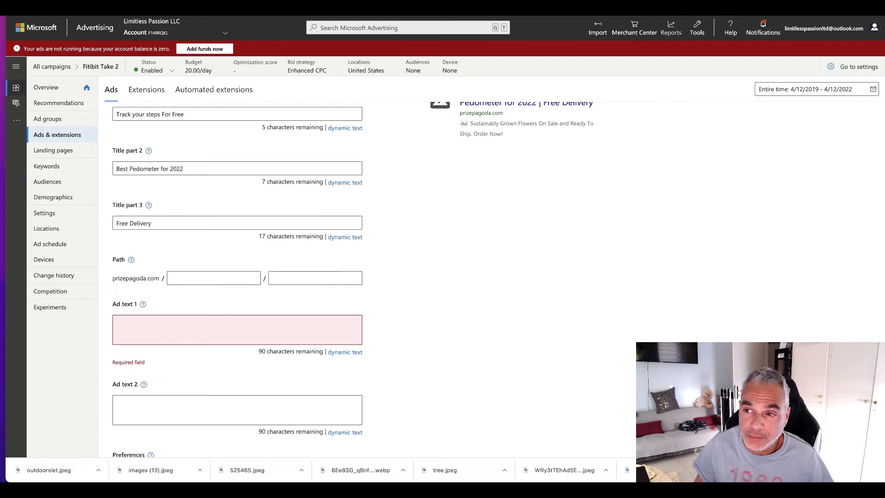
key("ctrl+Tab")
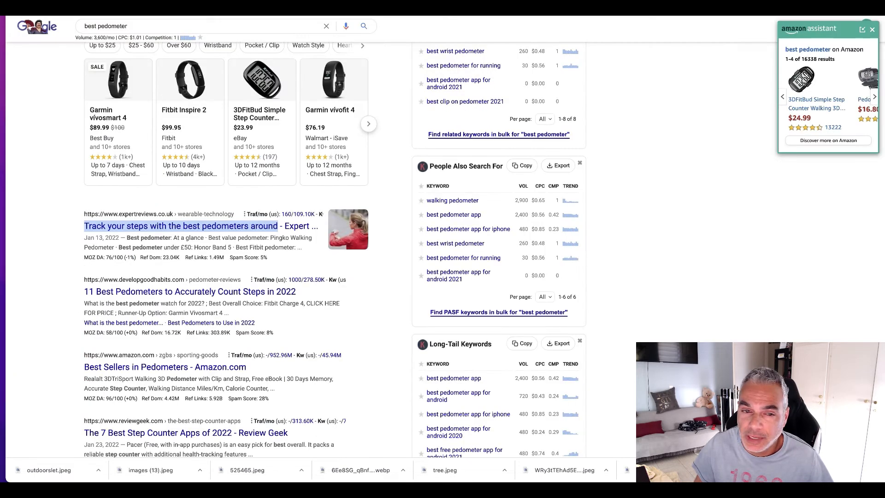
scroll(122, 235, "down", 1)
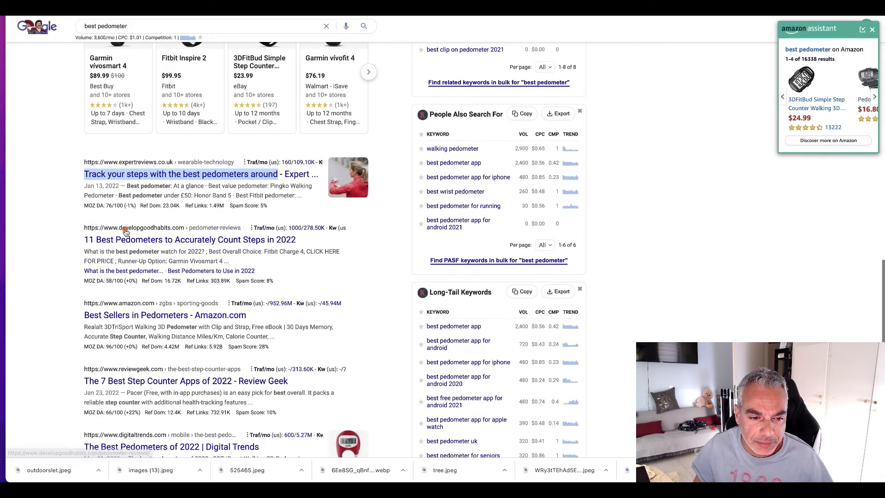
left_click_drag(84, 252, 256, 261)
key("ctrl+c")
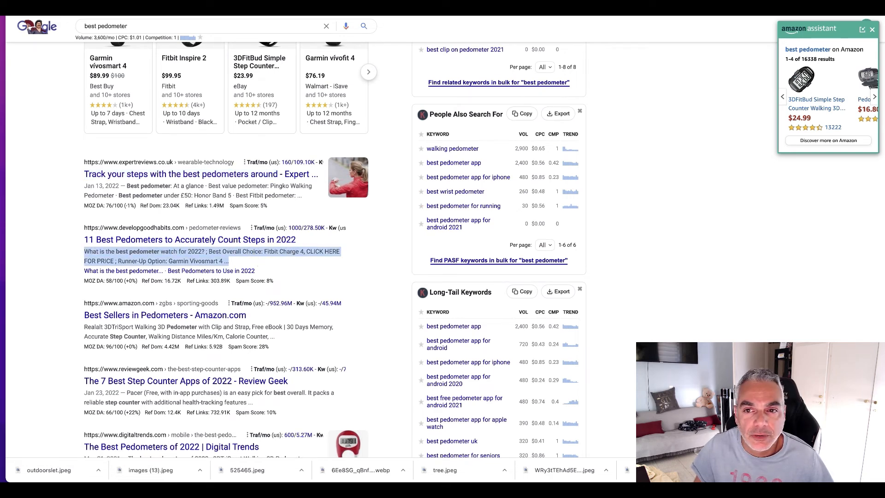
key("ctrl+Tab")
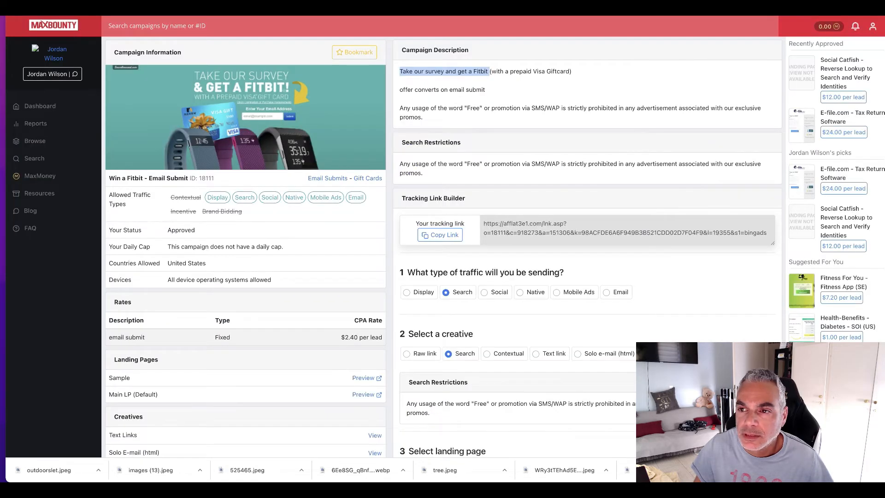
left_click(379, 10)
left_click(144, 329)
key("ctrl+v")
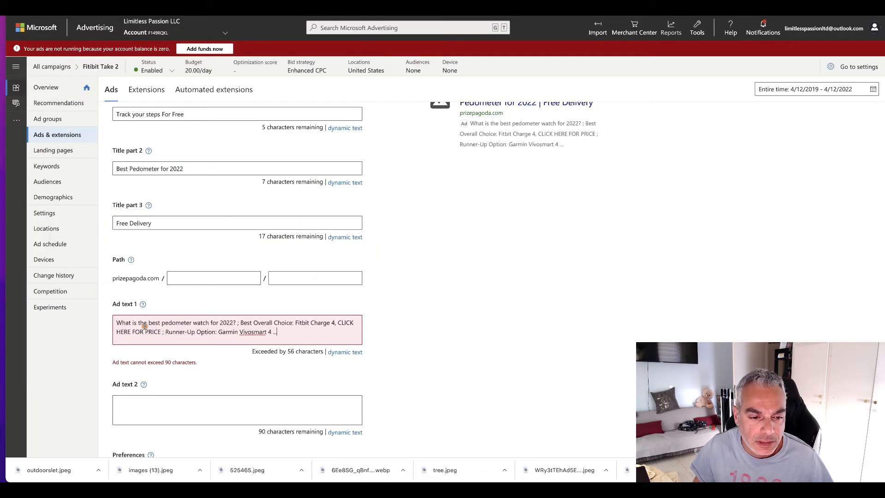
Step: Move everything after "What is the best pedometer watch for 2022" from ad text 1 to ad text 2 and remove its leading punctuation
left_click_drag(235, 323, 288, 331)
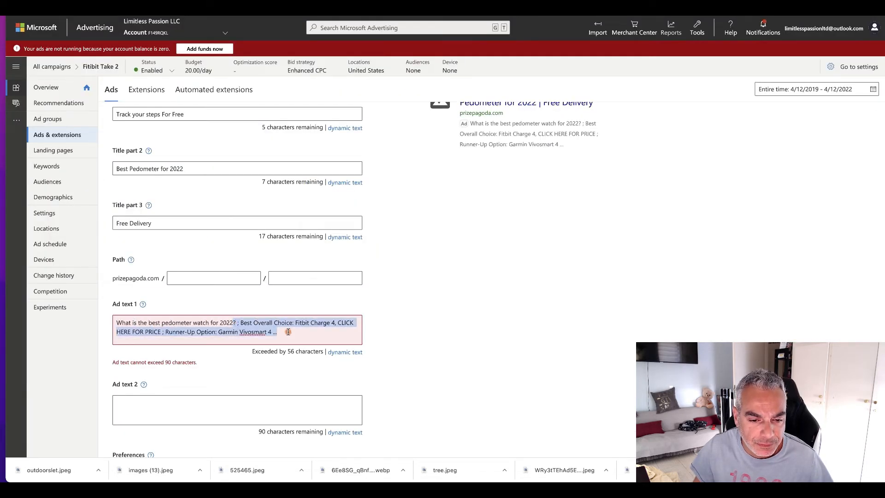
right_click(255, 323)
left_click(285, 275)
left_click(153, 403)
type("? ; Best Overall Choice: Fitbit Charge 4, CLICK HERE FOR PRICE ; Runner-Up Option: Garmin Vivosmart 4 ...")
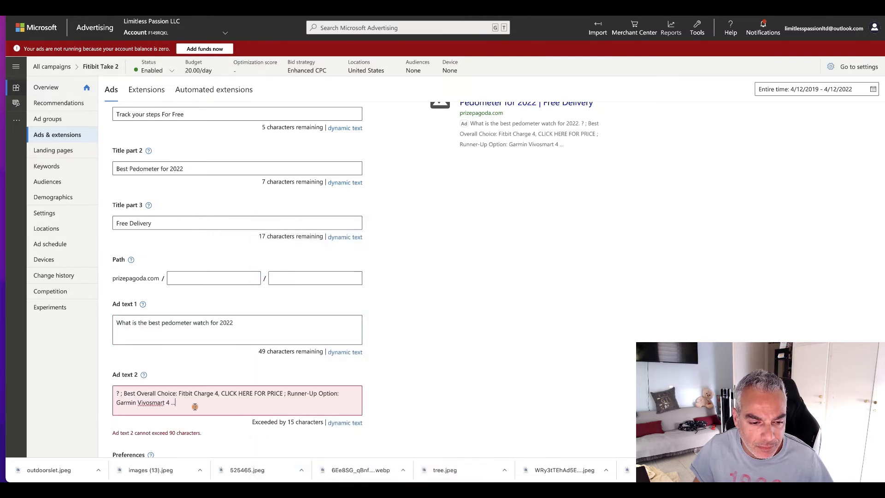
left_click_drag(124, 391, 107, 394)
key("BackSpace")
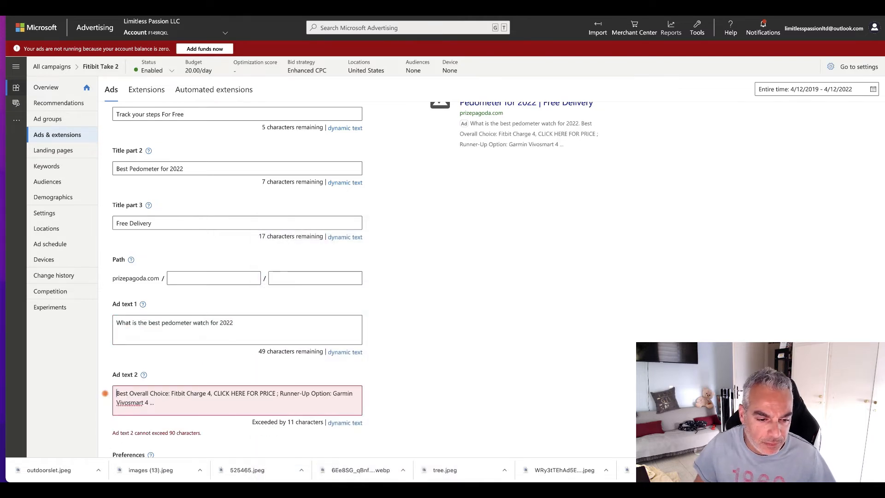
Step: Rewrite ad text 2 as "Best Overall Choice is on the next page. Click here to find out more."
left_click_drag(189, 393, 241, 405)
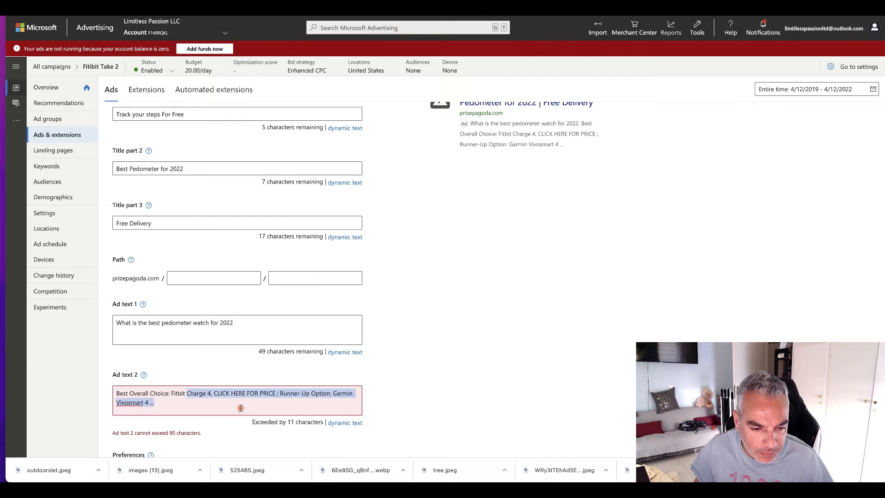
key("BackSpace")
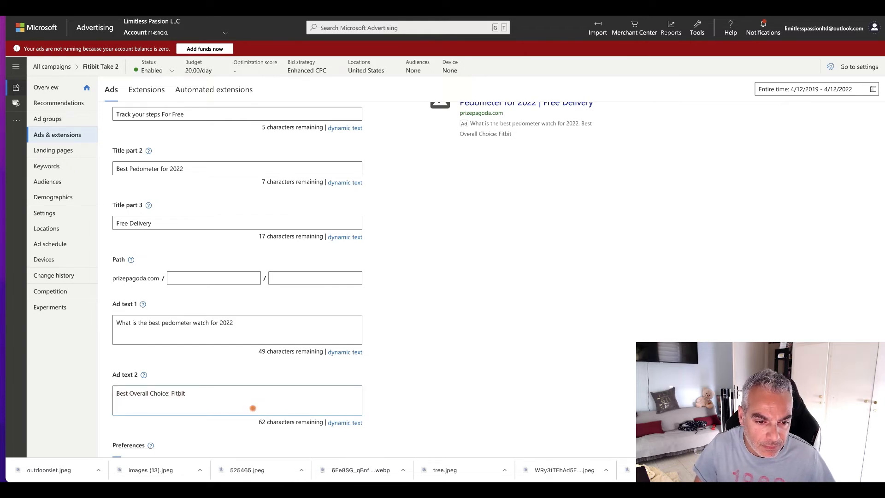
scroll(299, 443, "up", 1)
key("BackSpace")
key("BackSpace")
scroll(293, 409, "down", 2)
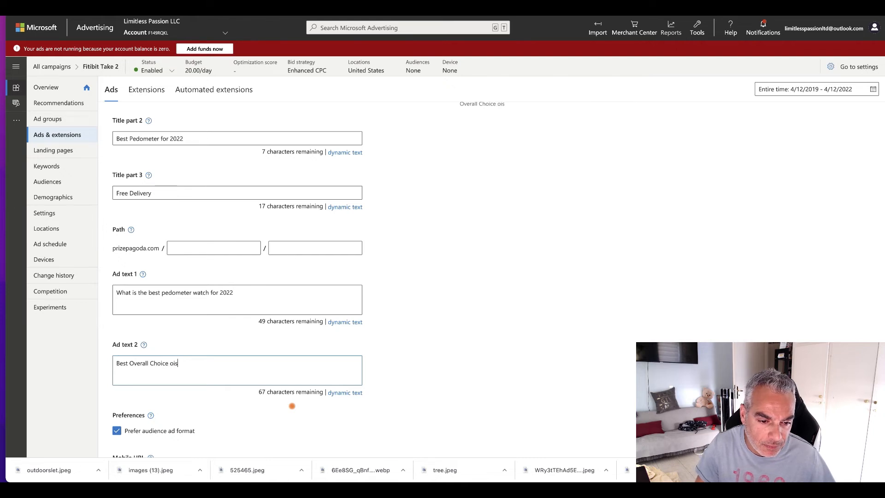
type("the next page. ")
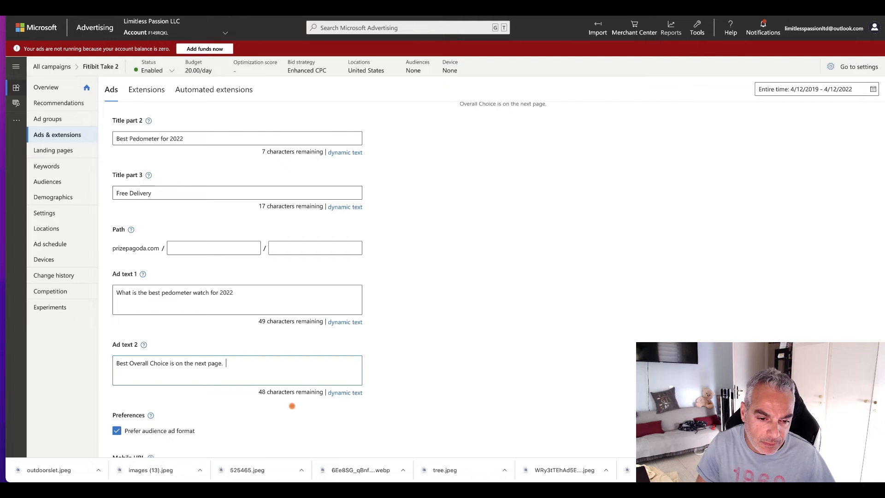
type(" Click here to find out more.")
scroll(329, 267, "up", 5)
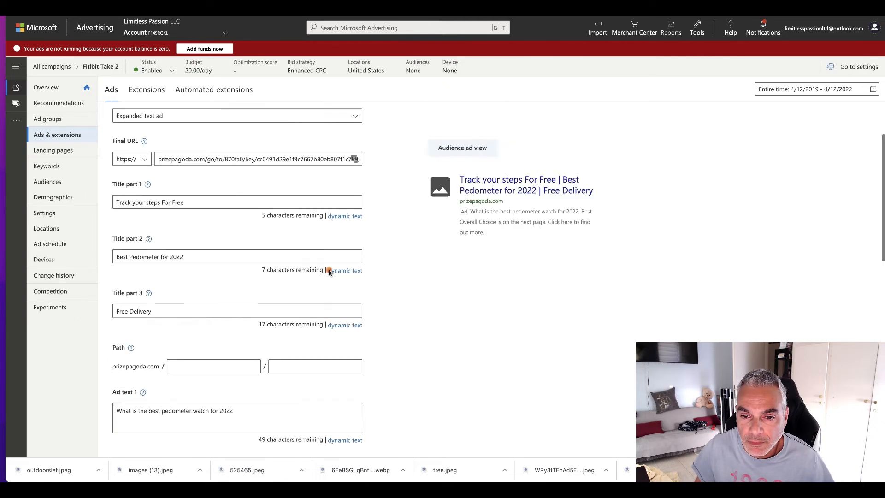
Step: Test the ad's tracking URLs, open the test details and copy the click URL used when parallel tracking is not supported
scroll(201, 292, "down", 14)
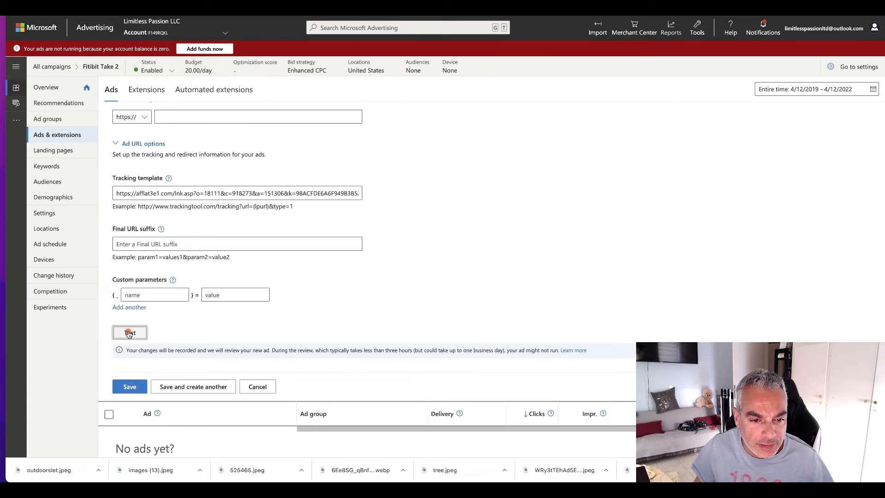
left_click(130, 332)
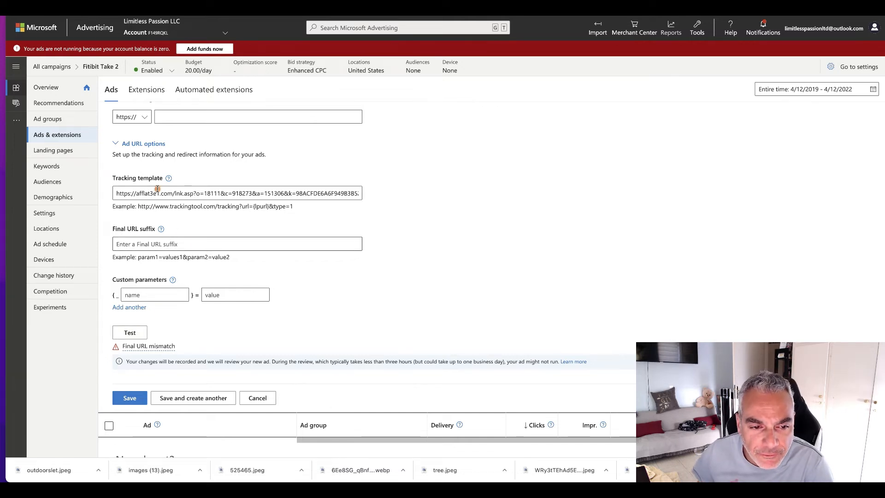
left_click(157, 346)
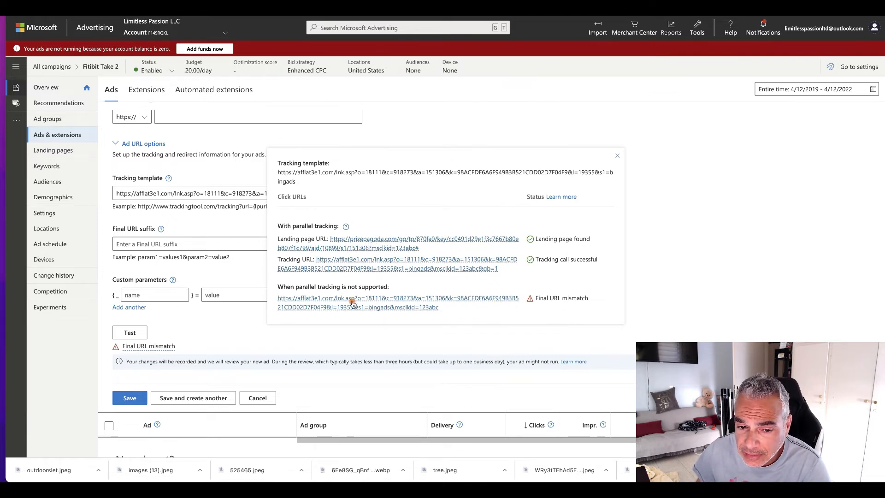
left_click_drag(276, 300, 467, 321)
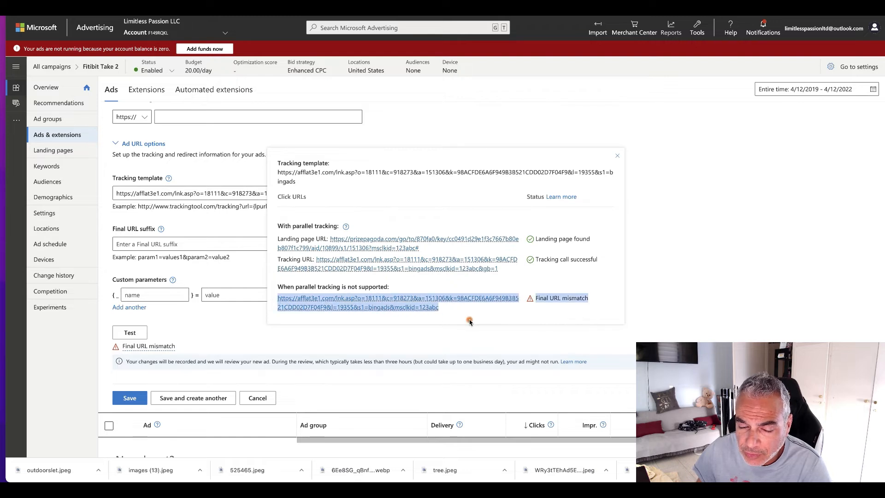
right_click(407, 306)
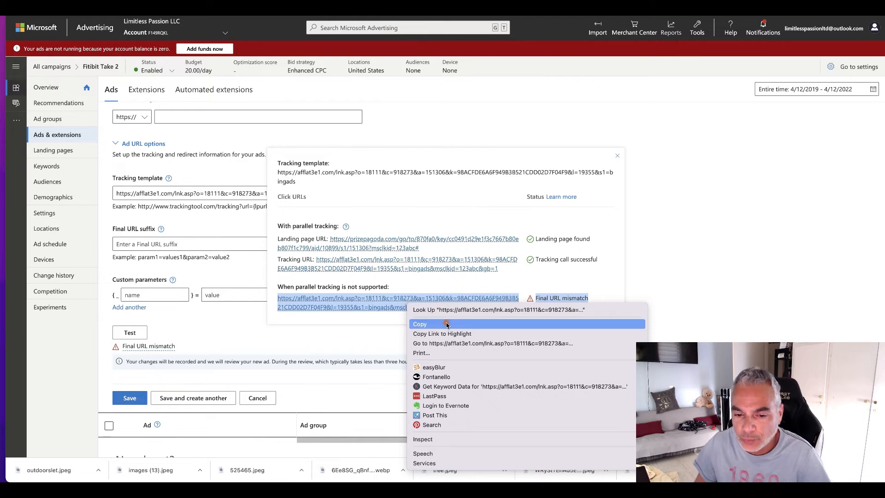
left_click(446, 325)
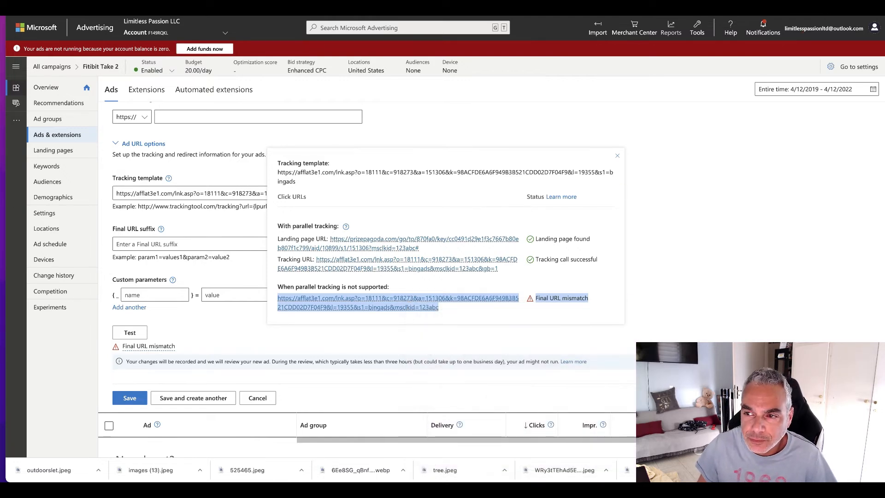
Step: Open the Bing Bang Profits site in a new browser tab and sign in with the saved account credentials
key("ctrl+t")
type("binb")
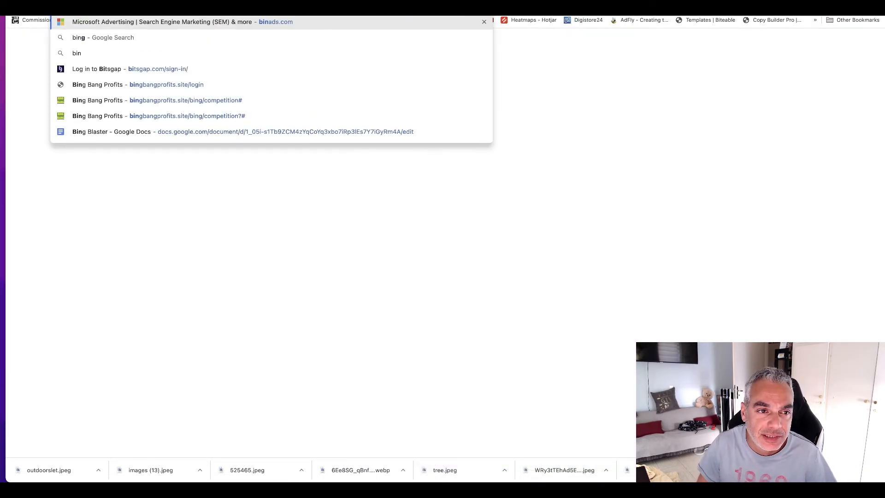
key("BackSpace")
type("gbangprofit")
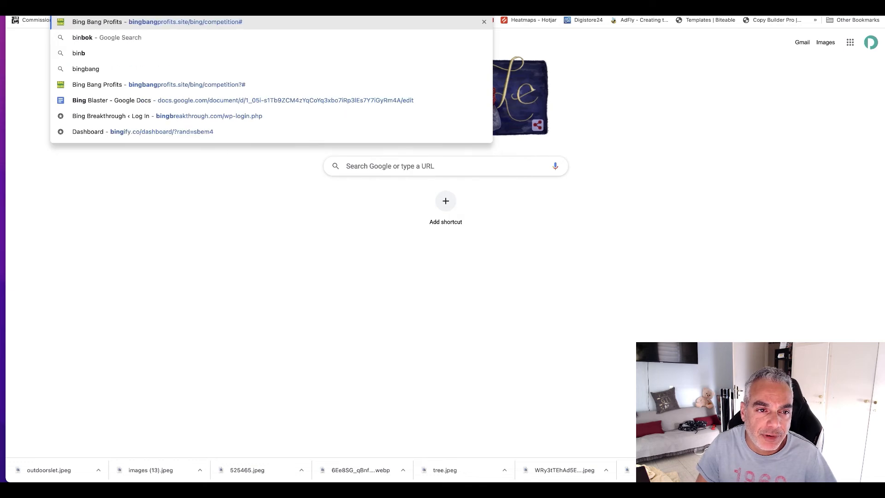
key("Return")
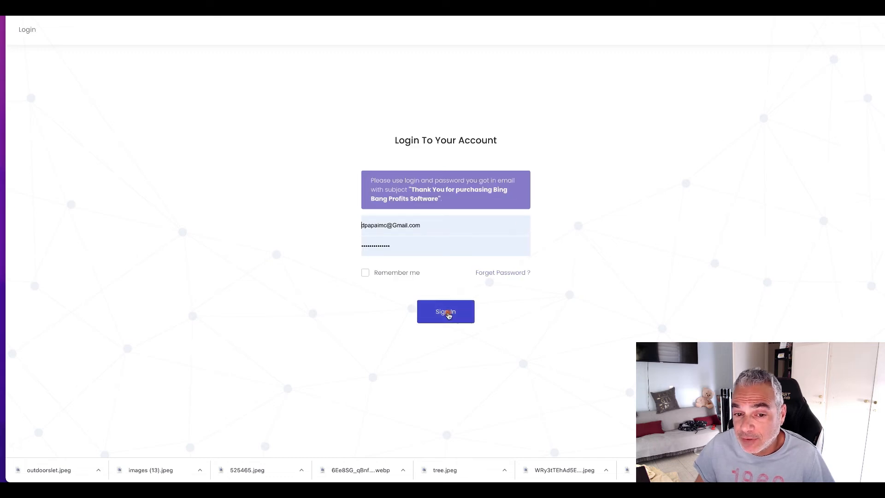
left_click(448, 314)
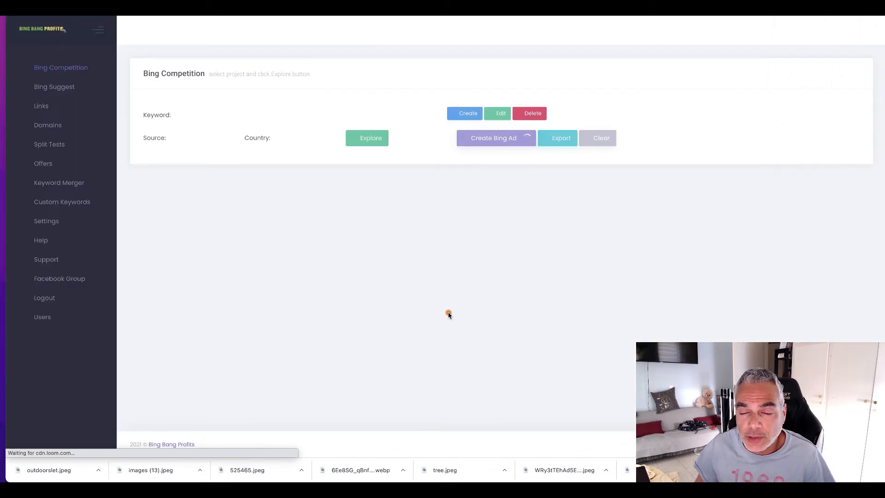
Step: Start a new tracking link in the links list and name it "Pedometer"
left_click(46, 109)
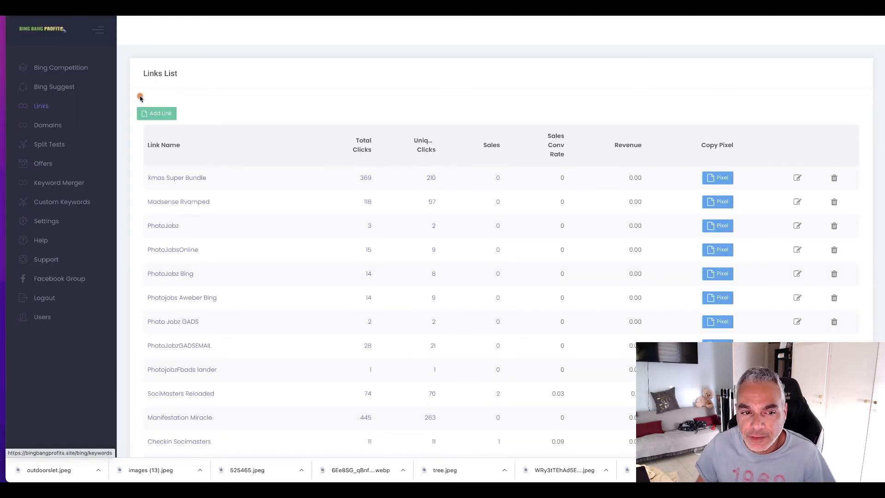
left_click(152, 113)
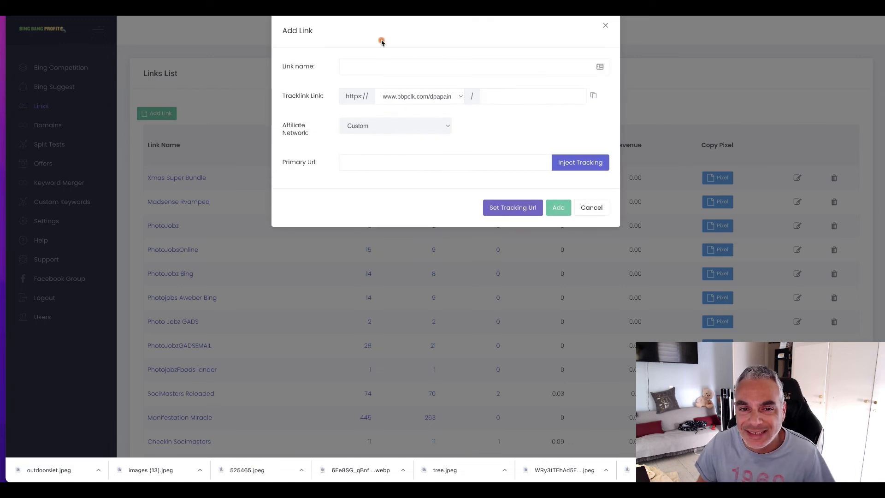
left_click(388, 66)
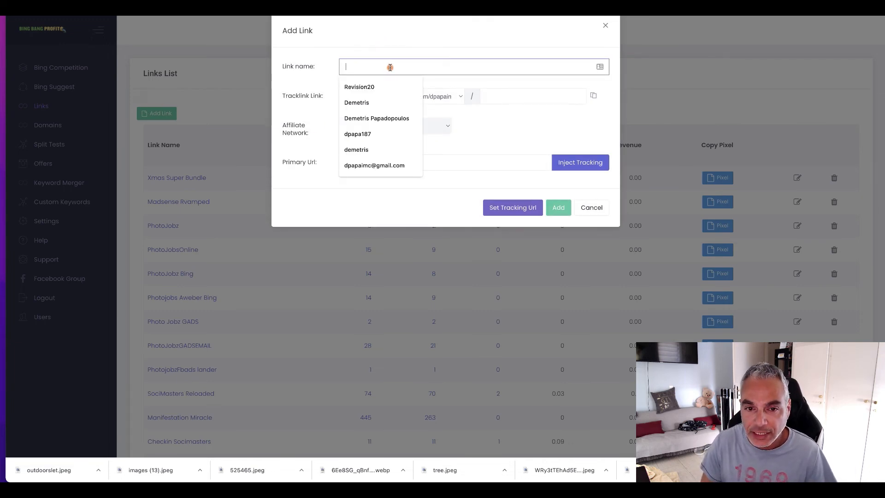
type("fitbit")
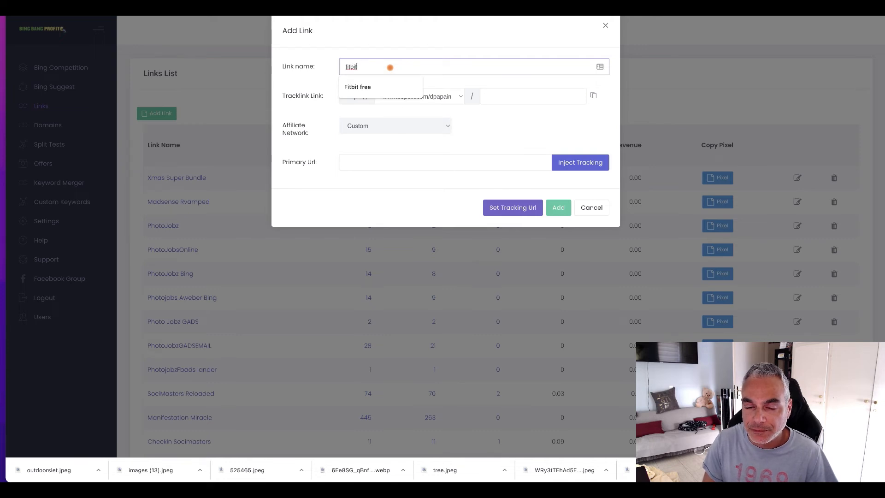
type("Pe")
type("ed")
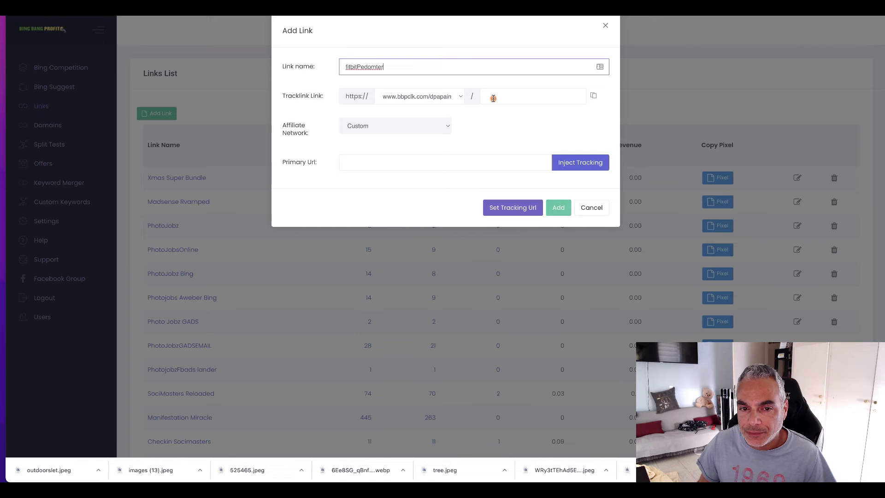
double_click(386, 68)
type("Ped")
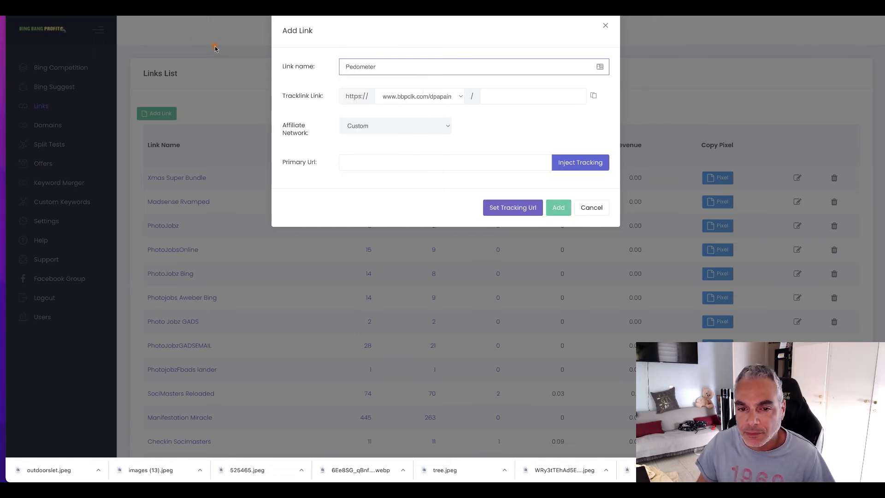
Step: Set the tracklink's ending to "pedometer" and paste the copied click URL as the primary URL
left_click(353, 161)
left_click(555, 97)
type("pe")
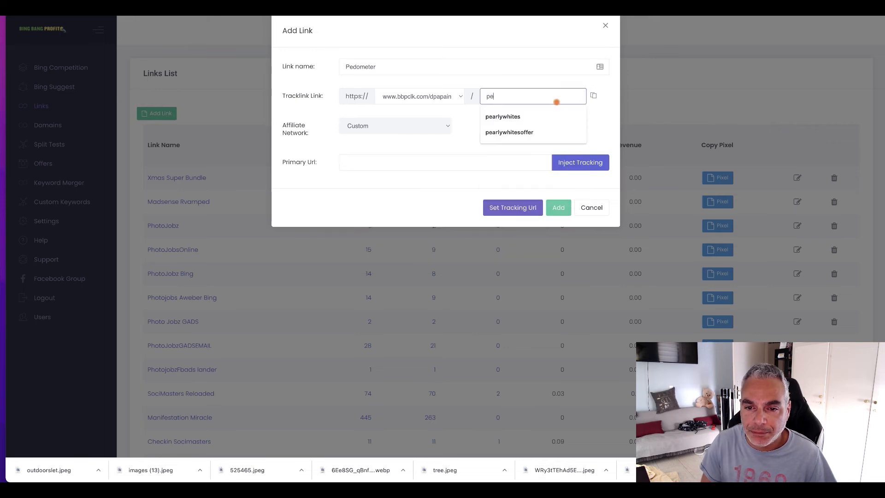
type("domet")
left_click(410, 165)
key("ctrl+v")
Step: Replace the primary URL with the tracking link copied from the Win a Fitbit offer on MaxBounty
left_click_drag(461, 159, 296, 153)
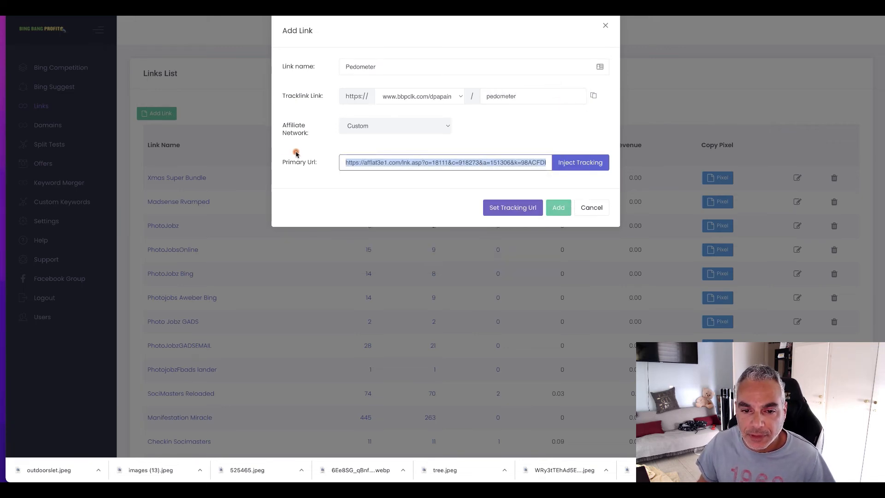
left_click(461, 9)
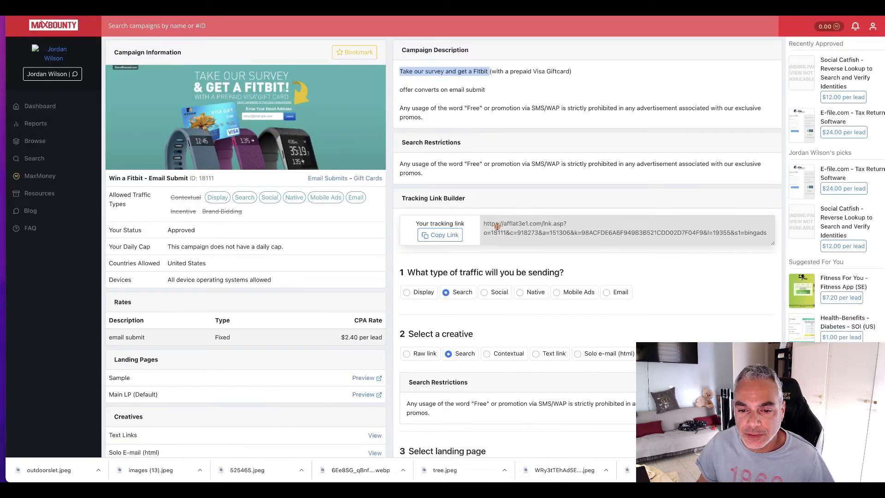
left_click(448, 235)
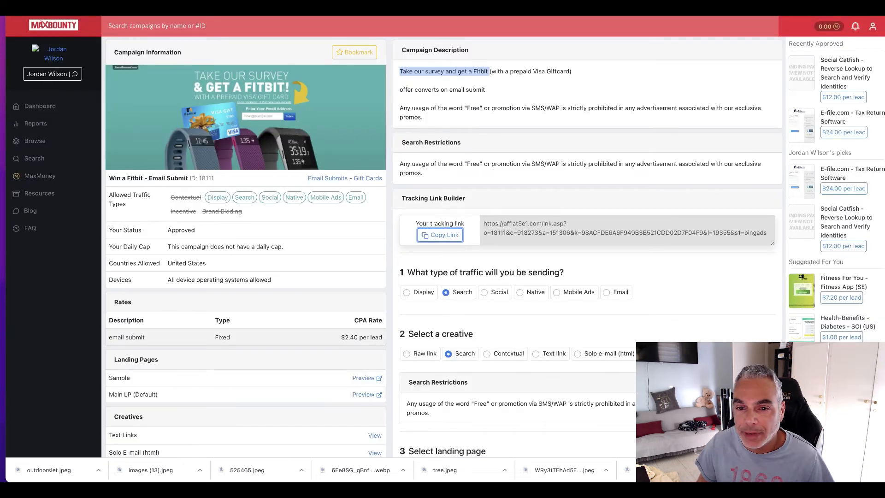
left_click(461, 9)
key("ctrl+v")
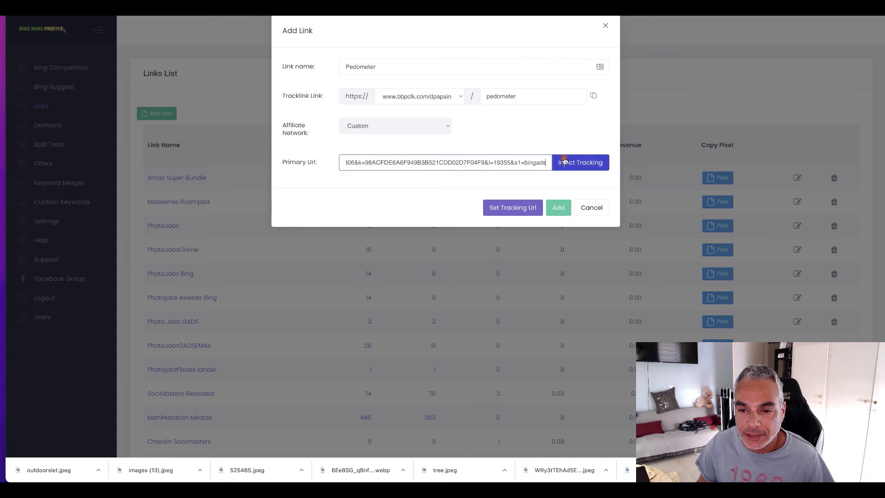
Step: Set the link's affiliate network to MaxBounty and add the link to the list
left_click(445, 127)
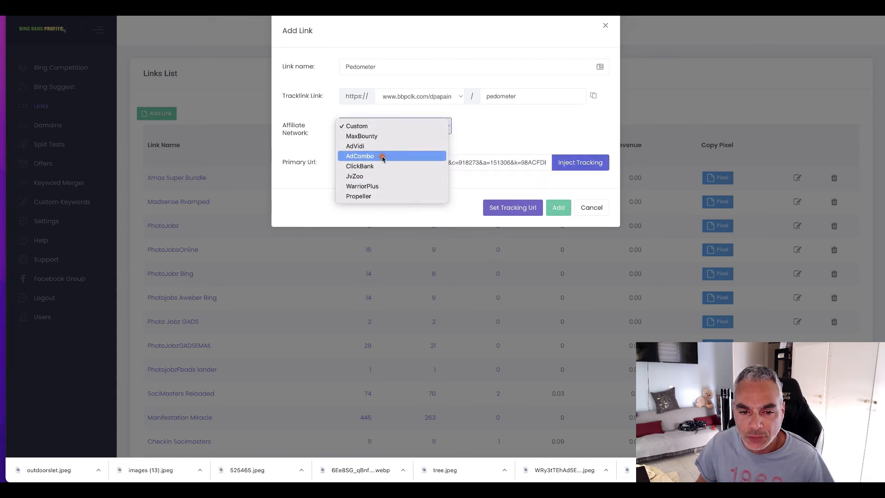
left_click(377, 136)
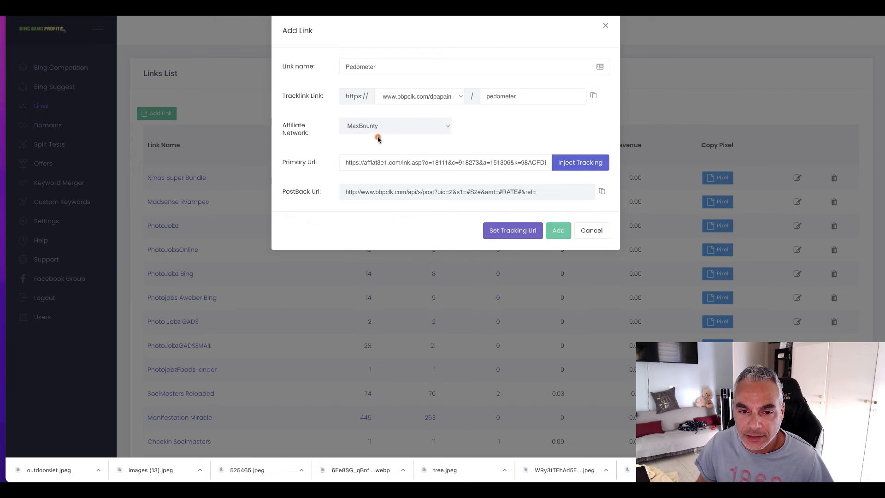
scroll(516, 192, "down", 1)
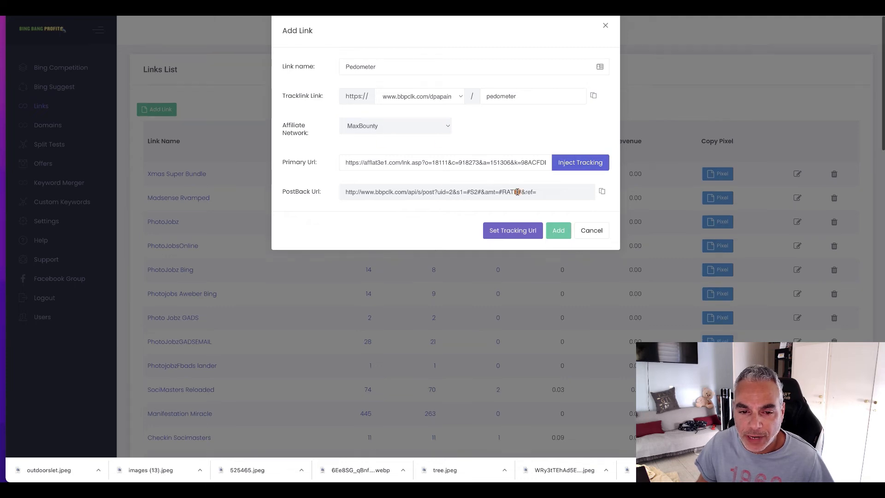
left_click(558, 229)
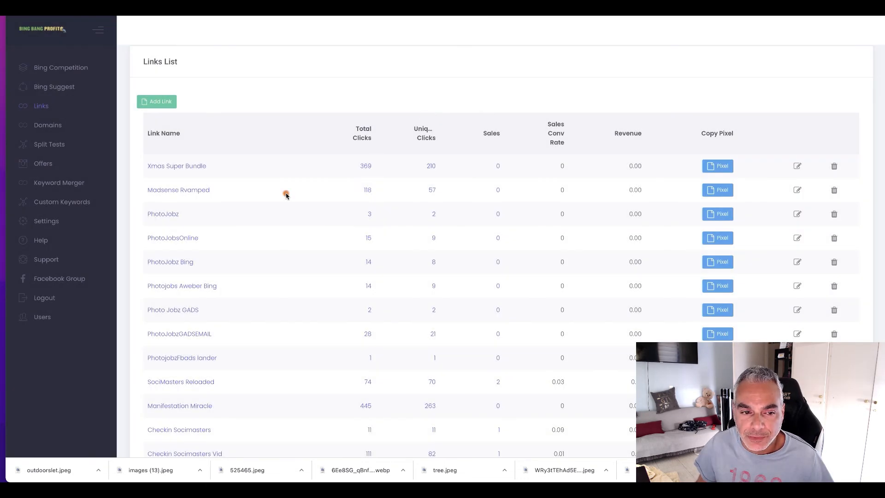
Step: View the tracking pixel of the Pedometer link and close it again
scroll(282, 193, "down", 15)
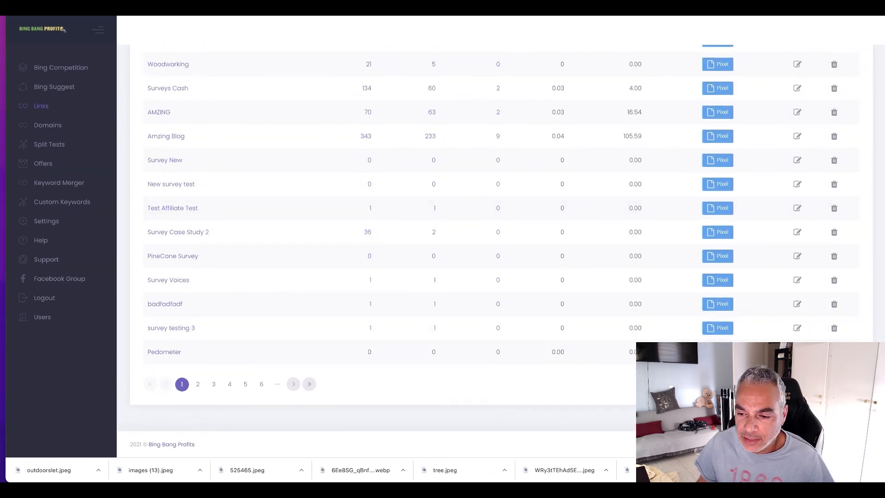
left_click(717, 351)
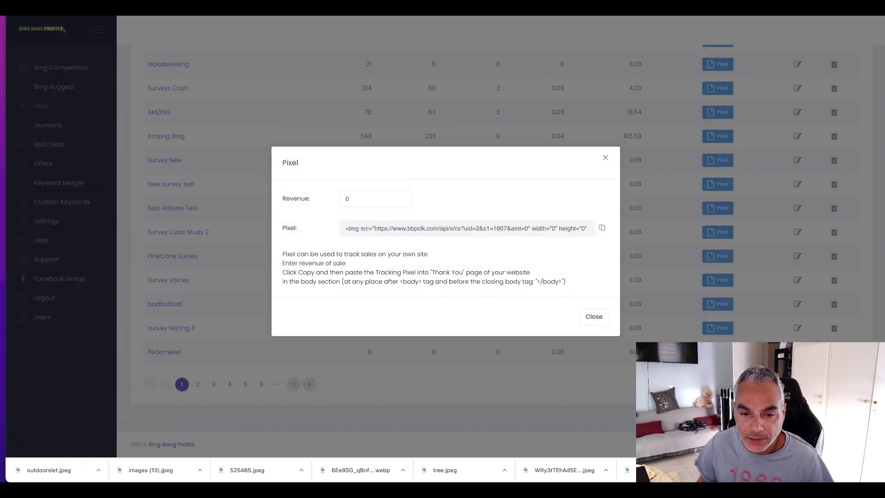
left_click(605, 157)
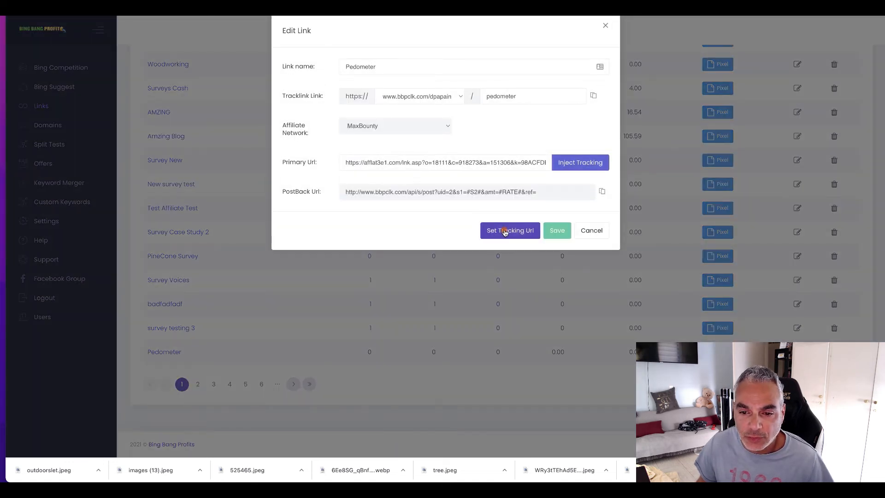
Step: Open the Pedometer link's tracking URL settings and copy the final URL of the Fitbit campaign's Fitbit ad group
left_click(510, 230)
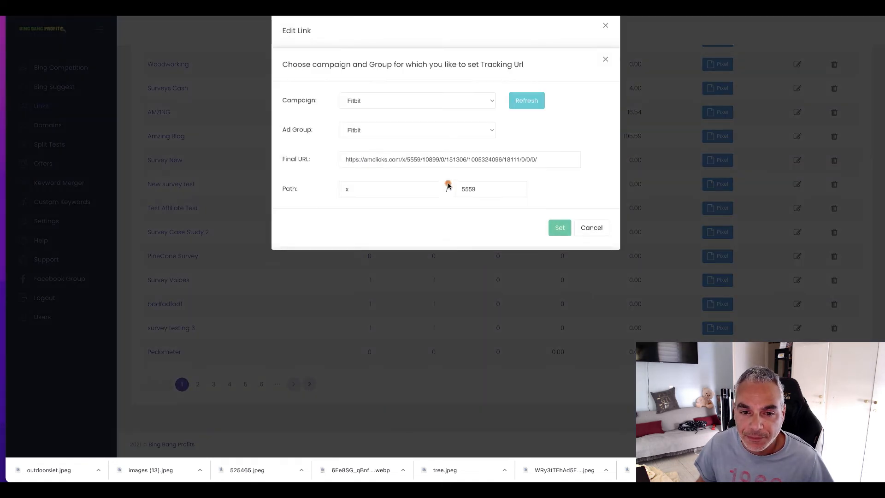
left_click_drag(343, 170, 737, 193)
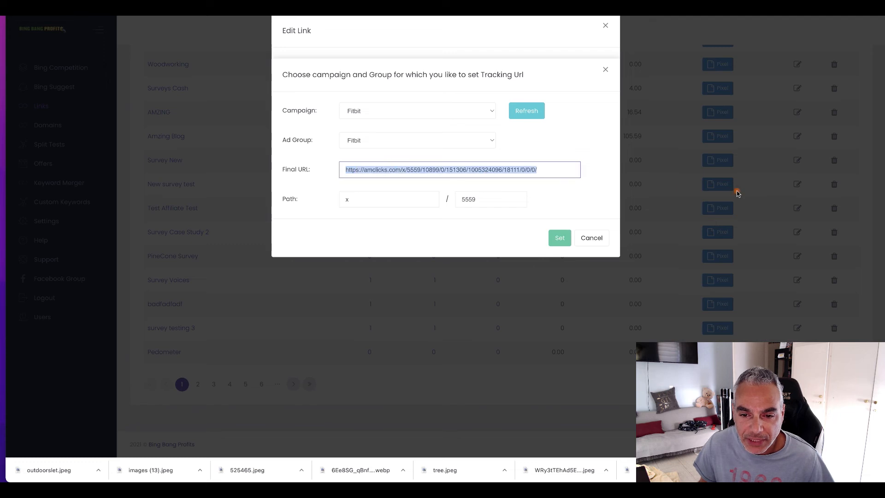
right_click(551, 182)
left_click(551, 239)
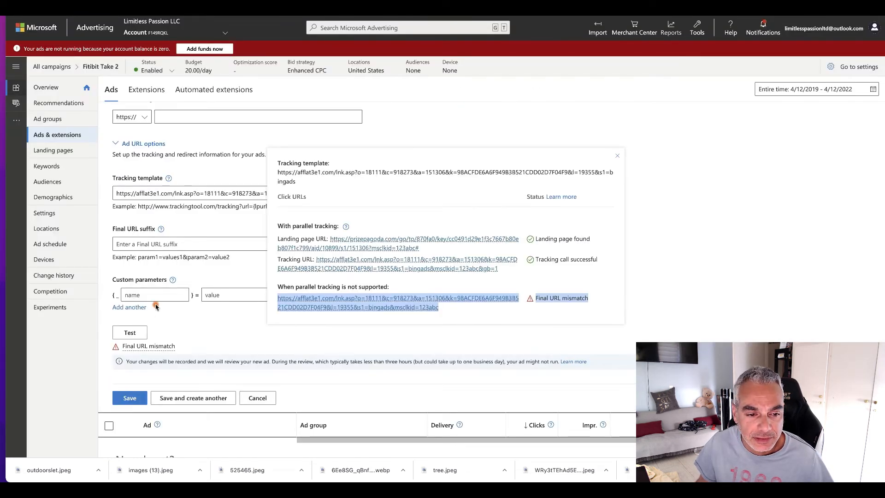
Step: In Microsoft Advertising, replace the Pedometer ad's final URL with the copied amclicks.com address
left_click(174, 242)
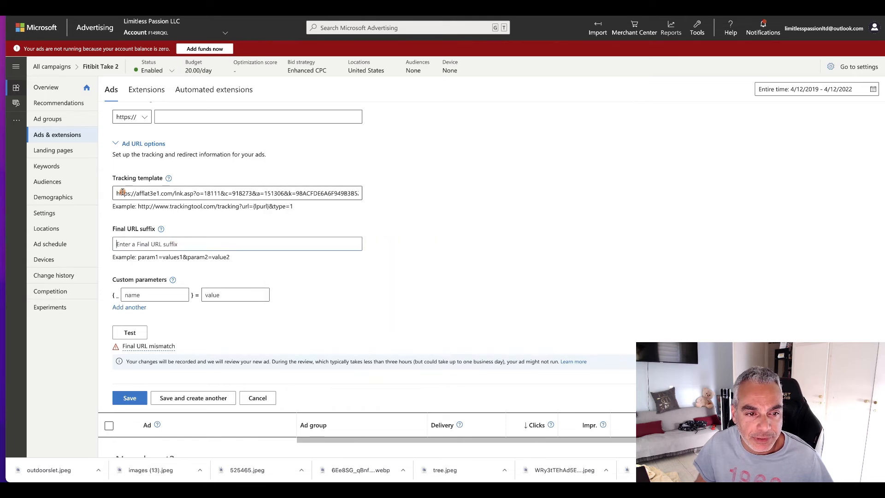
scroll(138, 184, "up", 10)
triple_click(158, 246)
key("ctrl+v")
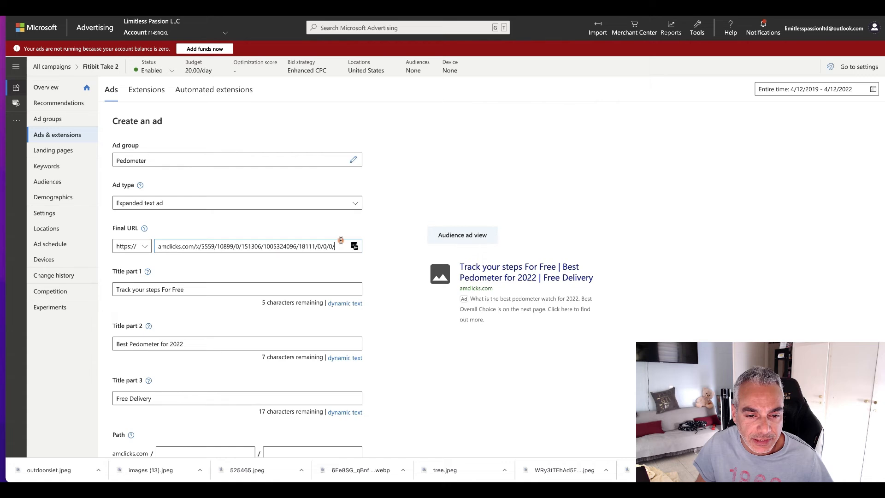
Step: Test the Pedometer ad's tracking template and save the ad
scroll(258, 340, "down", 15)
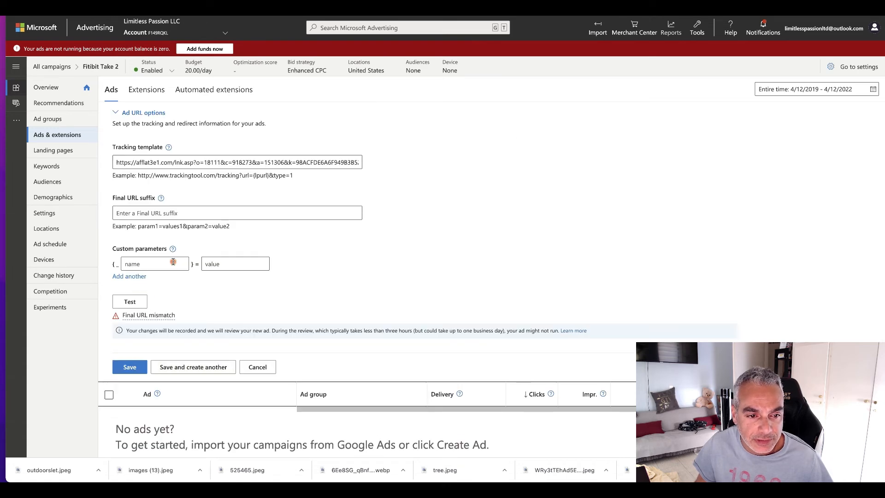
left_click(130, 302)
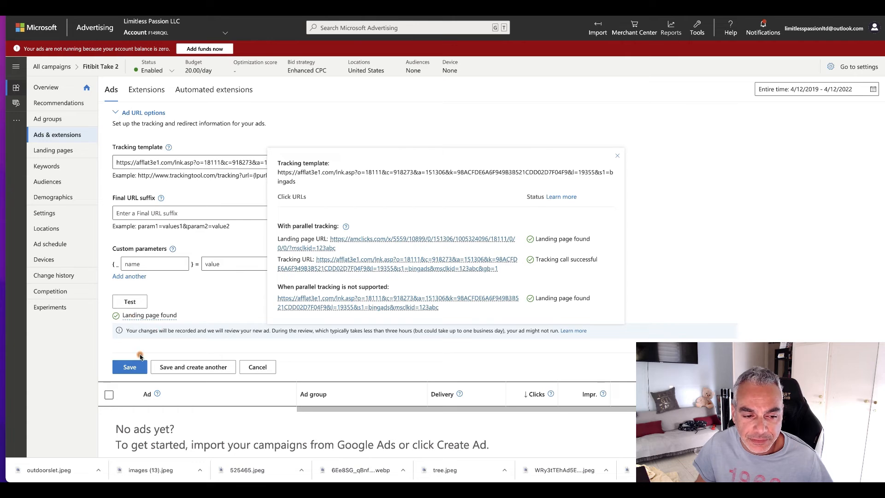
left_click(129, 366)
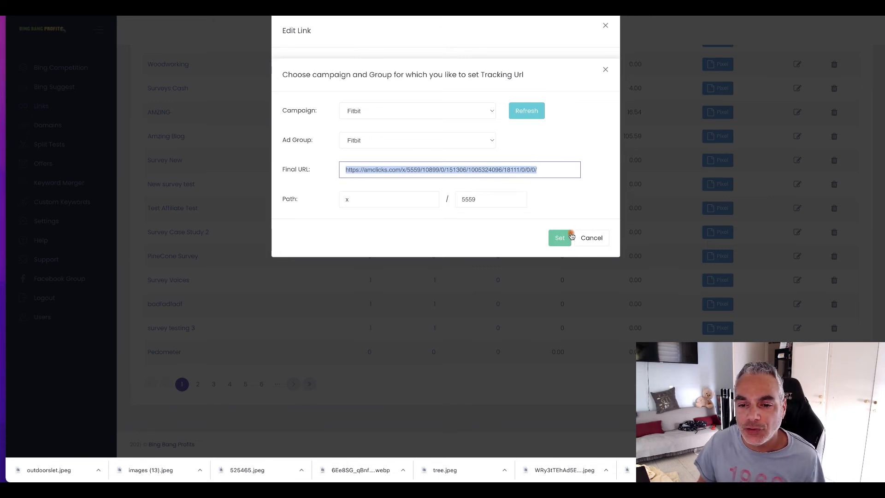
Step: Cancel the Pedometer link's tracking URL setup in Bing Bang Profits, copy its primary URL and load it in a new browser tab
left_click(597, 241)
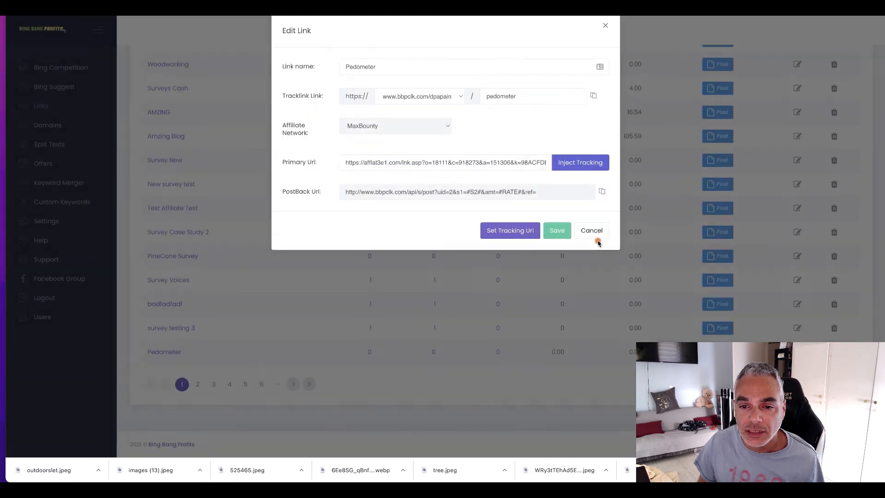
left_click_drag(343, 164, 579, 167)
right_click(472, 162)
left_click(514, 231)
key("super+t")
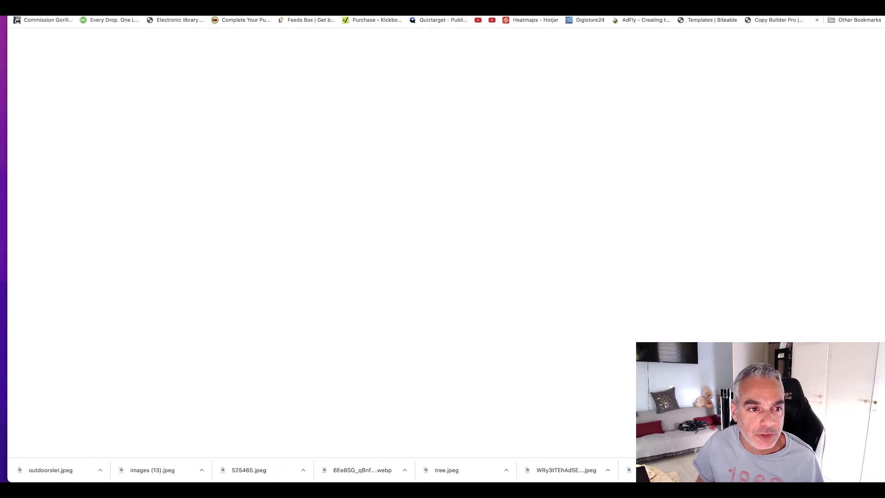
key("super+v")
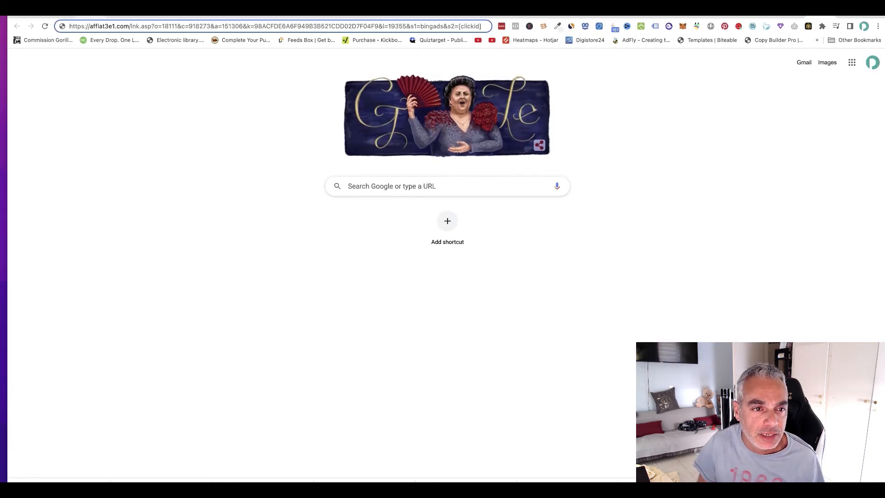
key("Return")
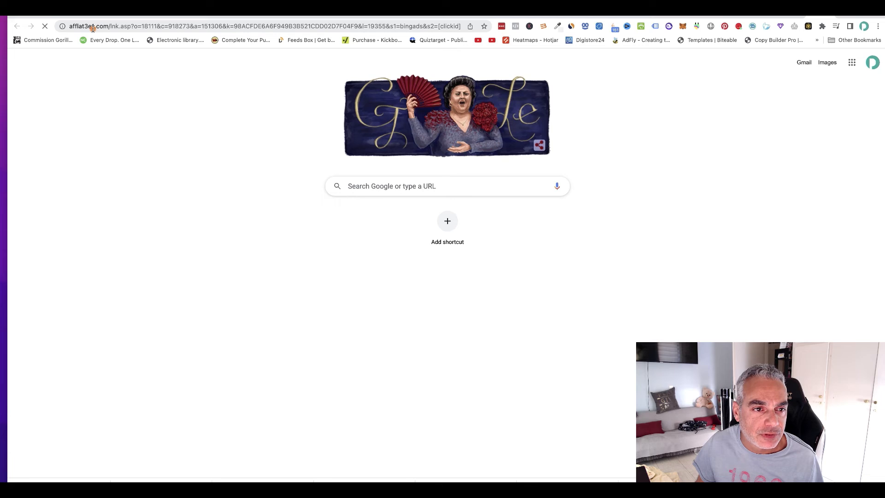
Step: Examine the landing page address that the tracking link redirects to, going back and forward once
left_click_drag(70, 25, 321, 44)
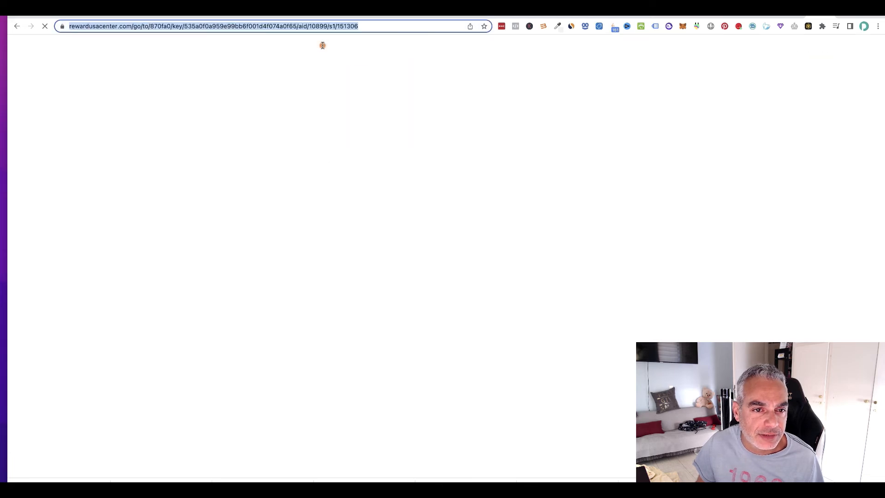
left_click(413, 30)
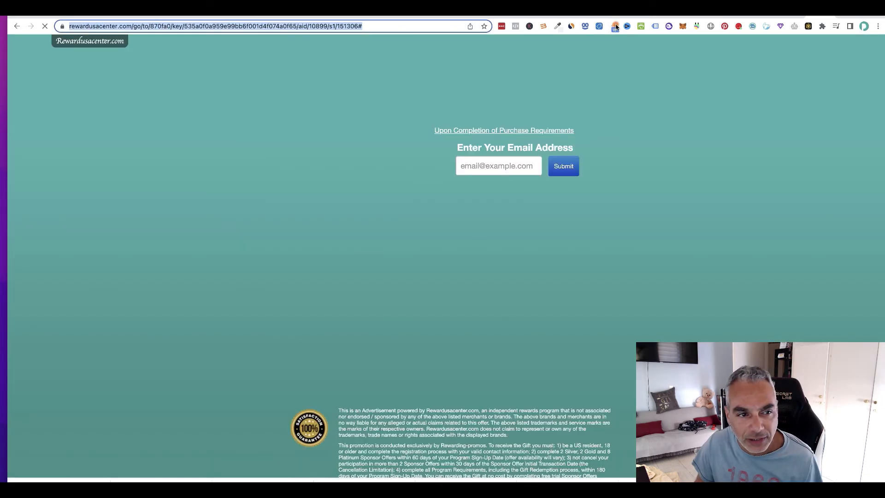
left_click(19, 27)
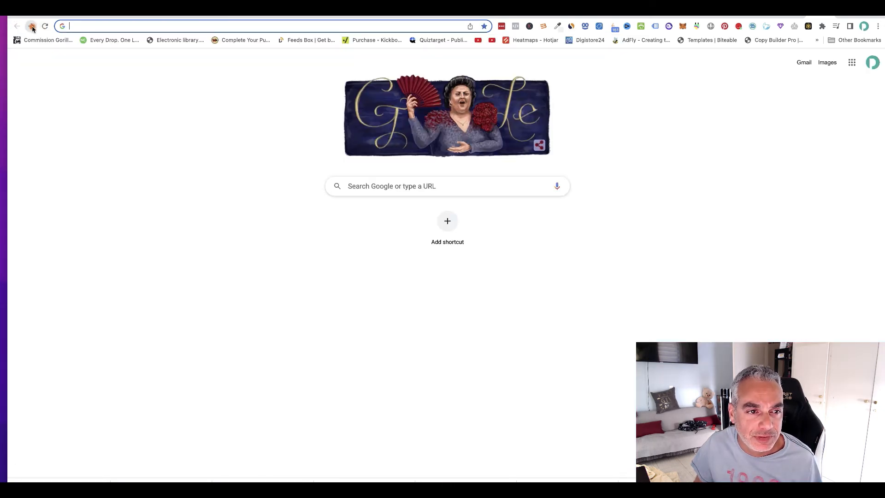
left_click(31, 26)
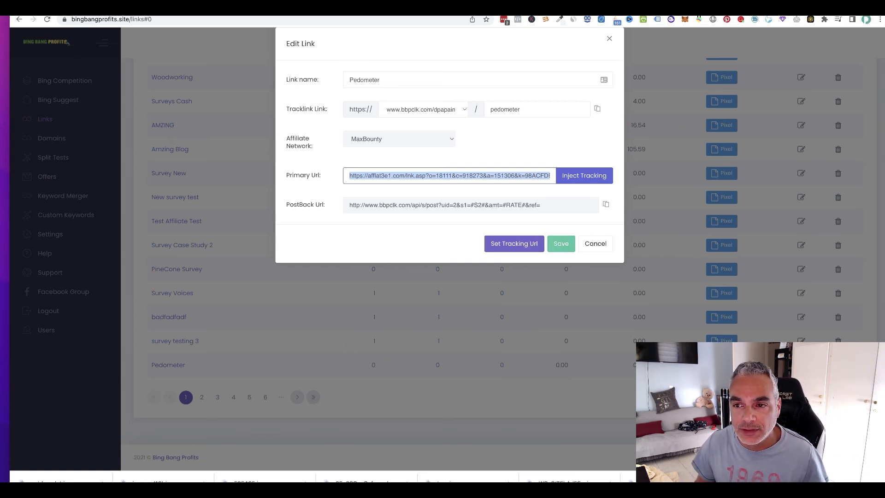
Step: In Microsoft Advertising, start a new expanded text ad for the Tracker ad group
key("ctrl+Tab")
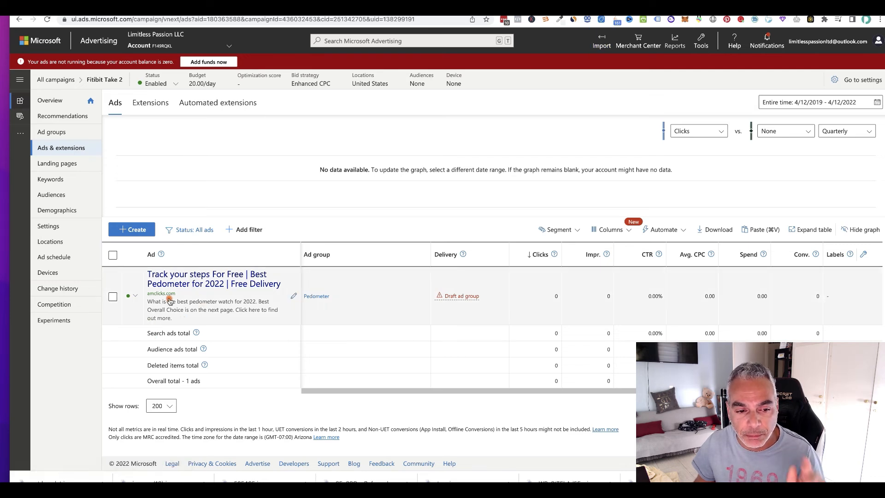
left_click(137, 230)
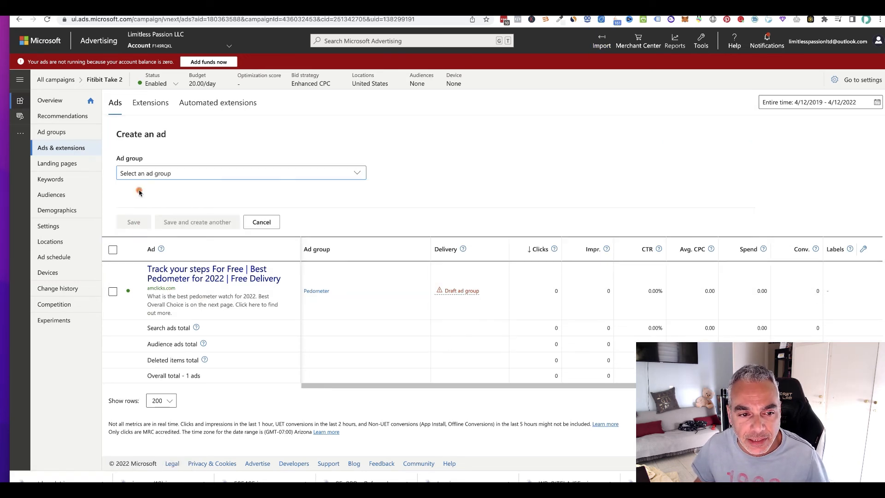
left_click(174, 175)
left_click(144, 250)
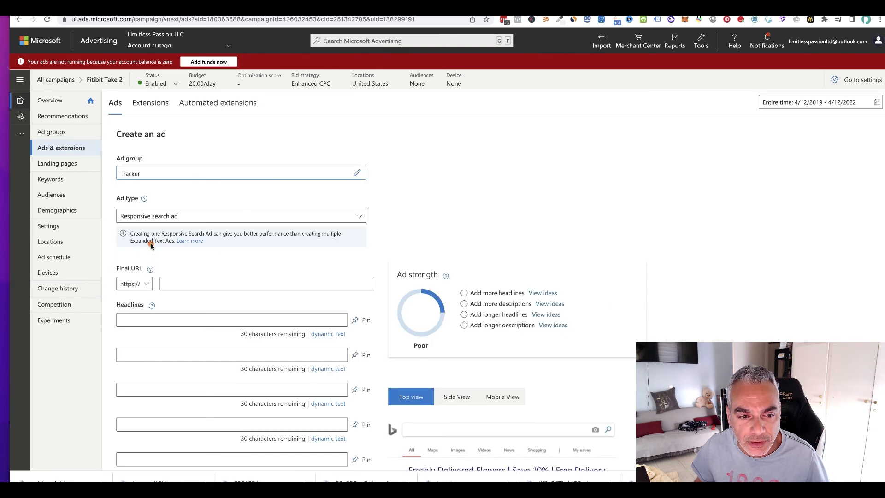
left_click(198, 217)
left_click(185, 225)
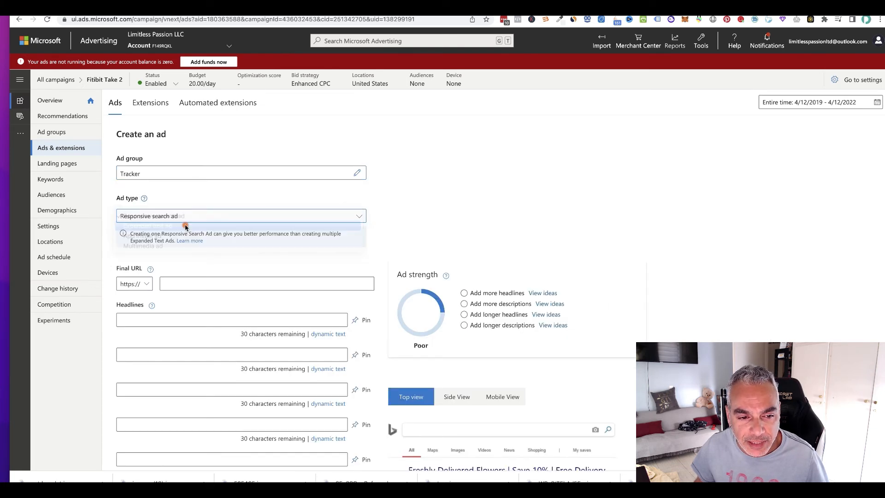
Step: Change title part 1 to "Track Your Steps With This" and save the Tracker ad
scroll(360, 262, "down", 2)
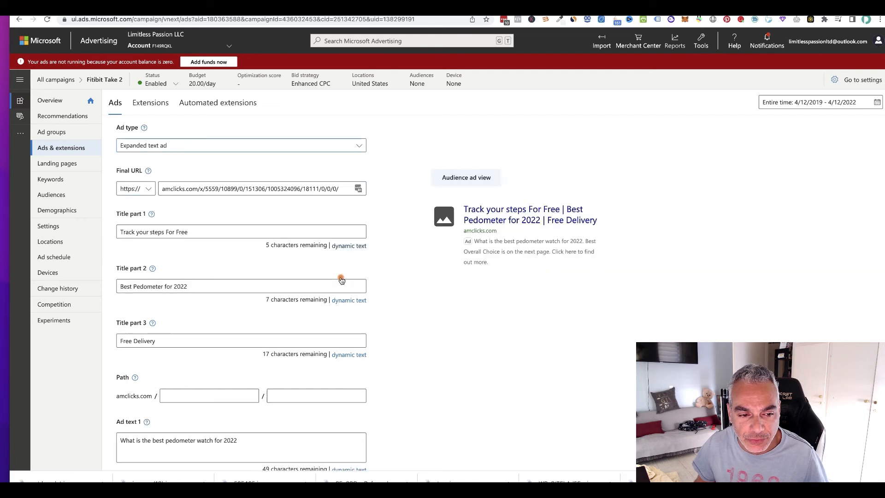
left_click_drag(199, 228, 114, 225)
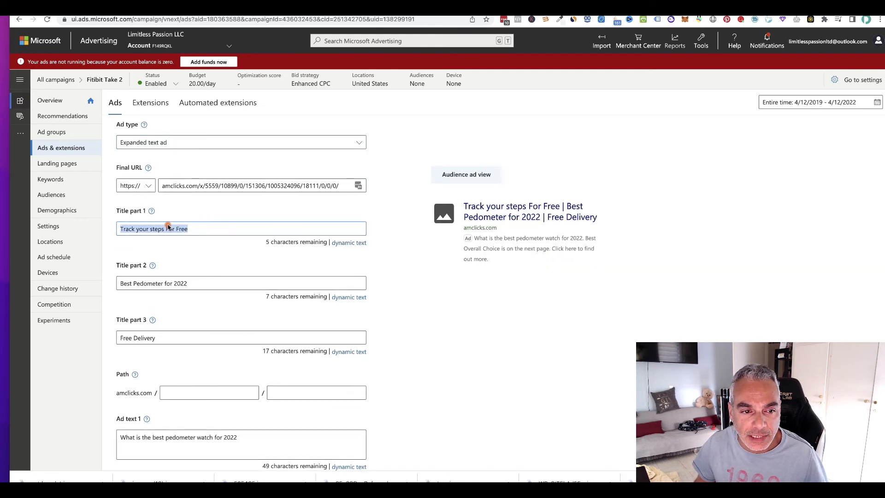
scroll(169, 225, "up", 2)
type("T")
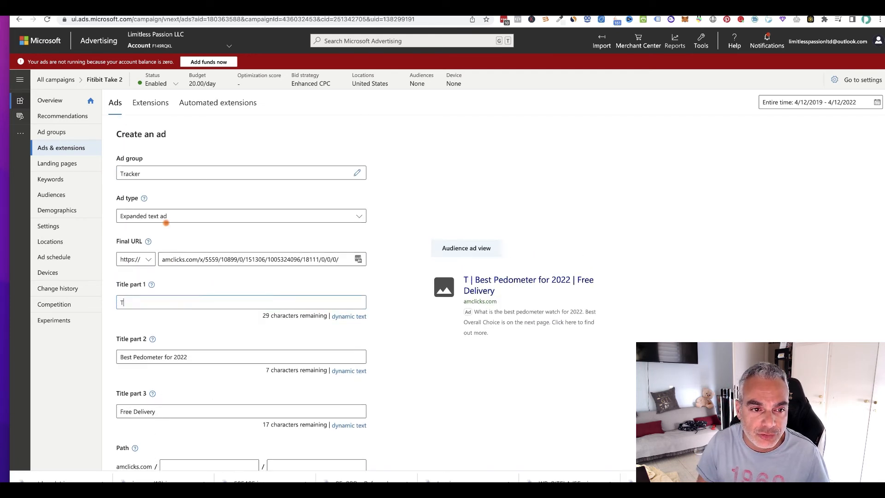
type("rack Your Steps With This")
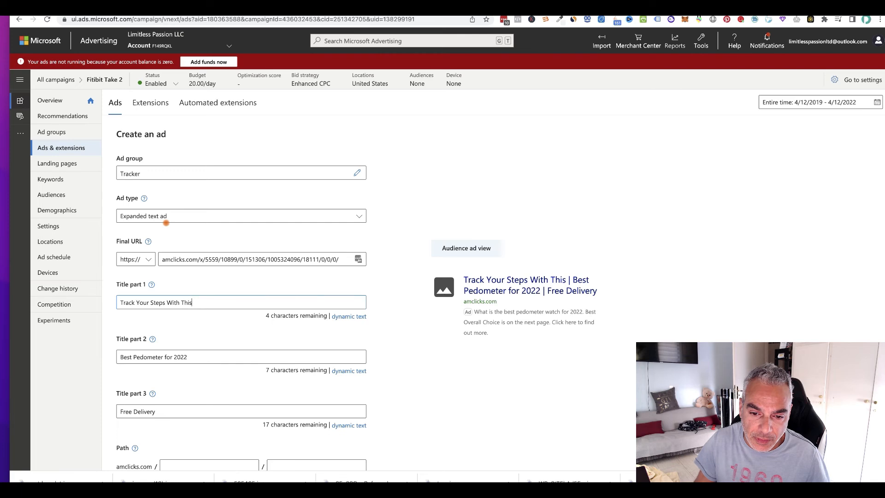
scroll(192, 371, "down", 2)
scroll(193, 371, "down", 5)
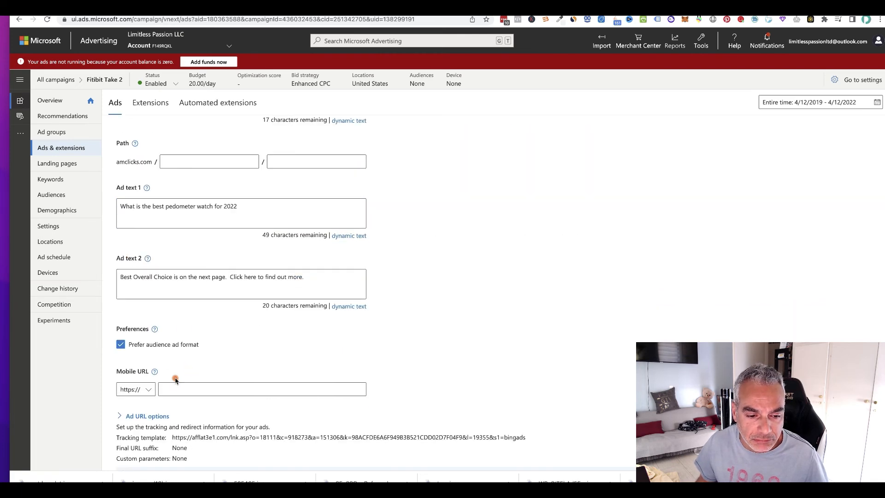
scroll(184, 330, "down", 3)
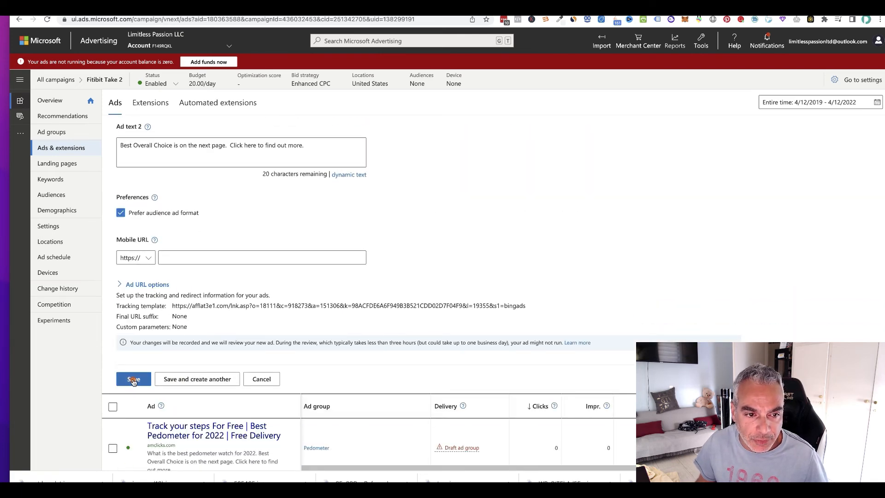
left_click(133, 380)
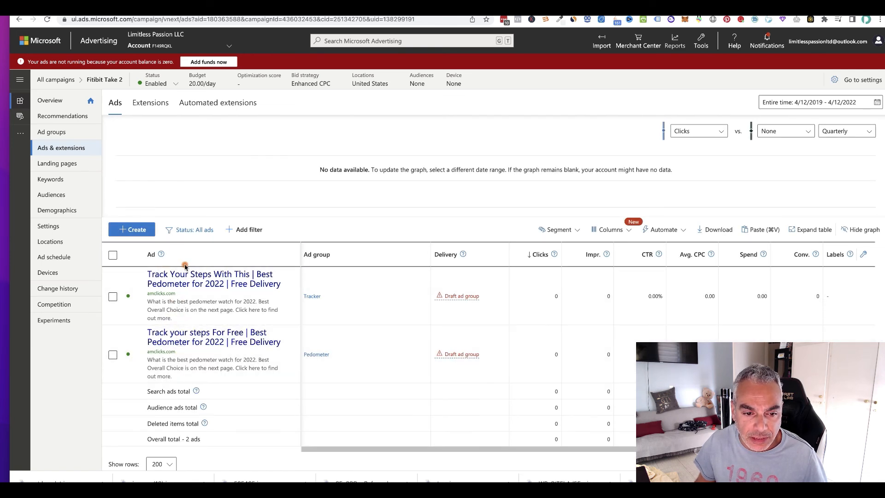
Step: Start another expanded text ad, this time for the "fitness tracker" ad group
left_click(141, 227)
left_click(192, 173)
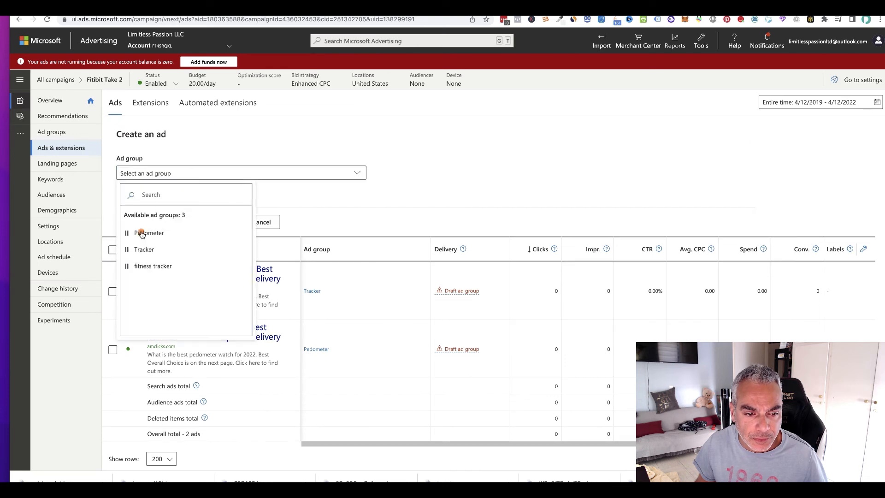
left_click(146, 270)
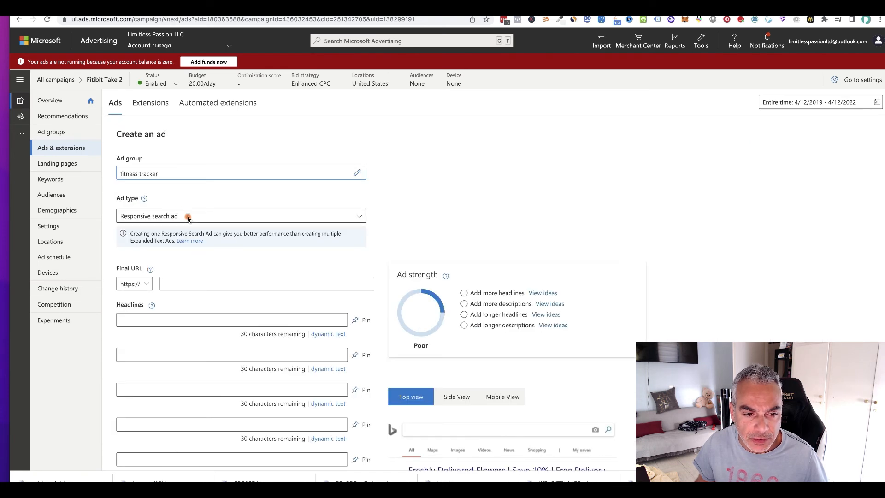
left_click(179, 216)
left_click(164, 225)
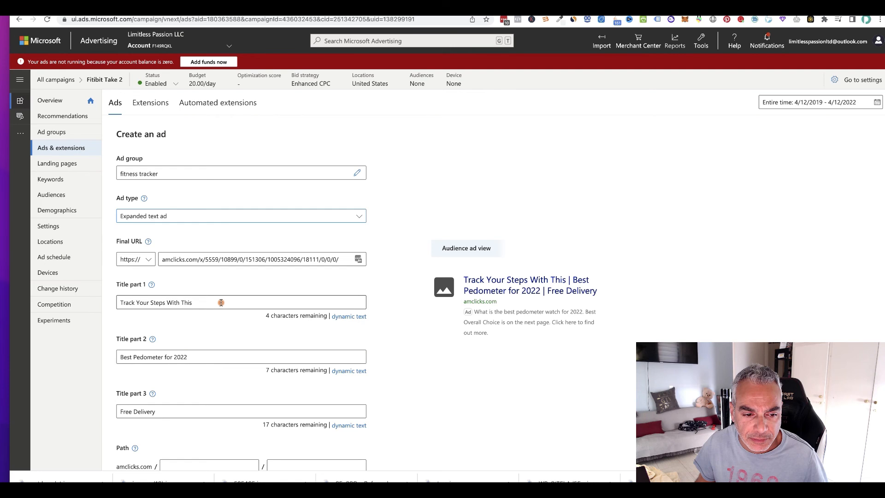
Step: Replace title part 1 of the fitness tracker ad with "Best Pedometer For 2022"
scroll(212, 242, "down", 2)
left_click_drag(210, 230, 131, 226)
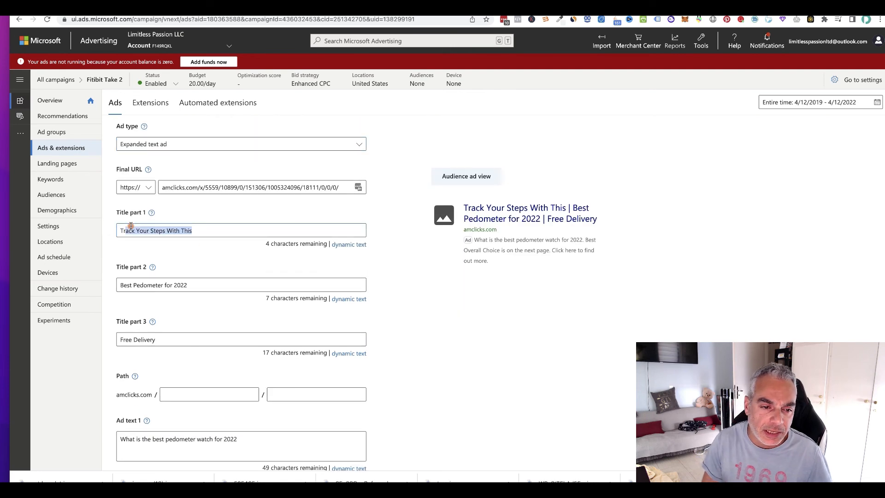
key("BackSpace")
key("BackSpace")
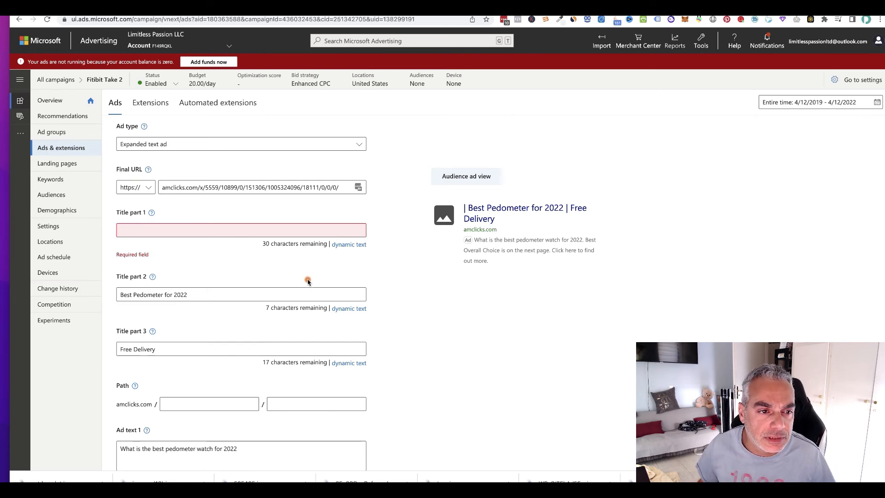
scroll(308, 282, "down", 3)
scroll(309, 285, "down", 7)
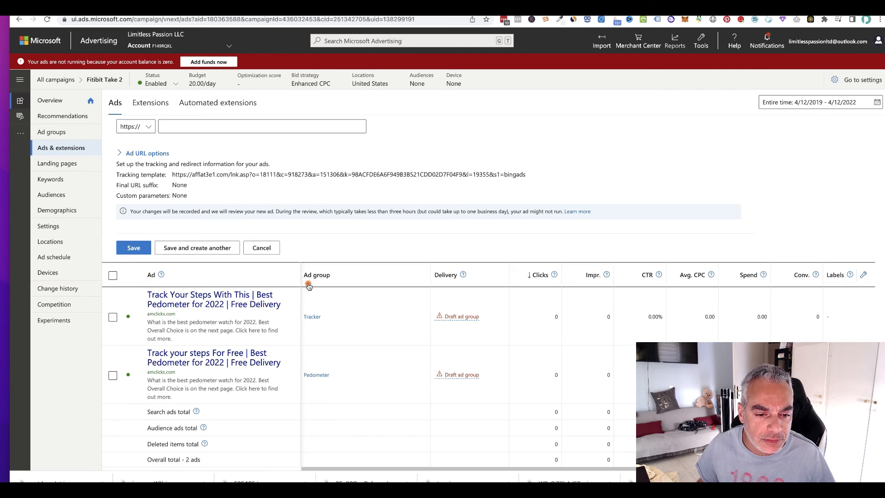
scroll(308, 288, "up", 10)
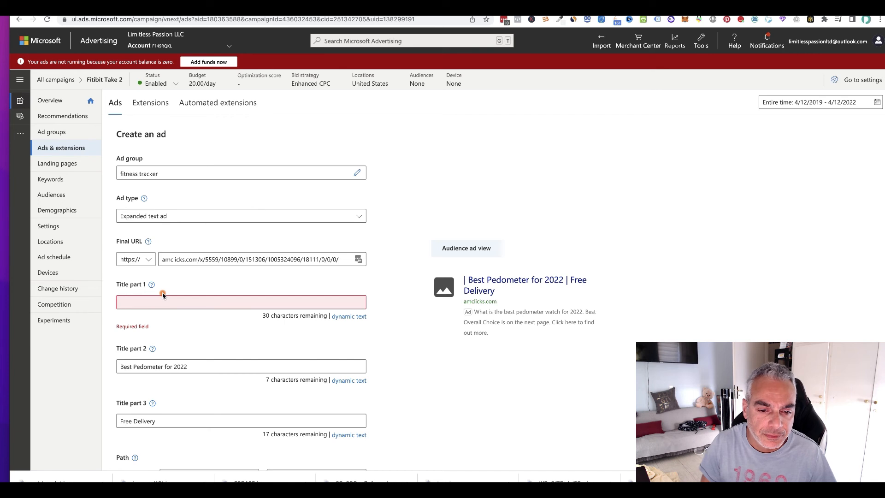
type("Best Pedome")
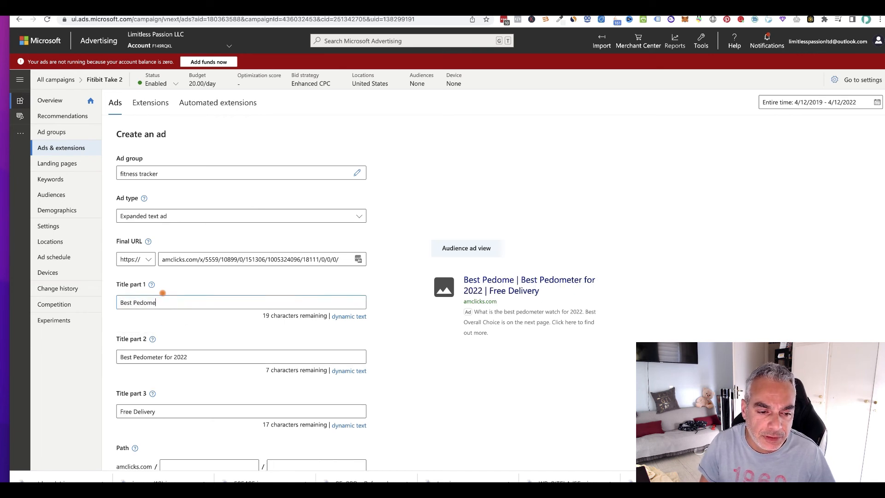
type("ter For You")
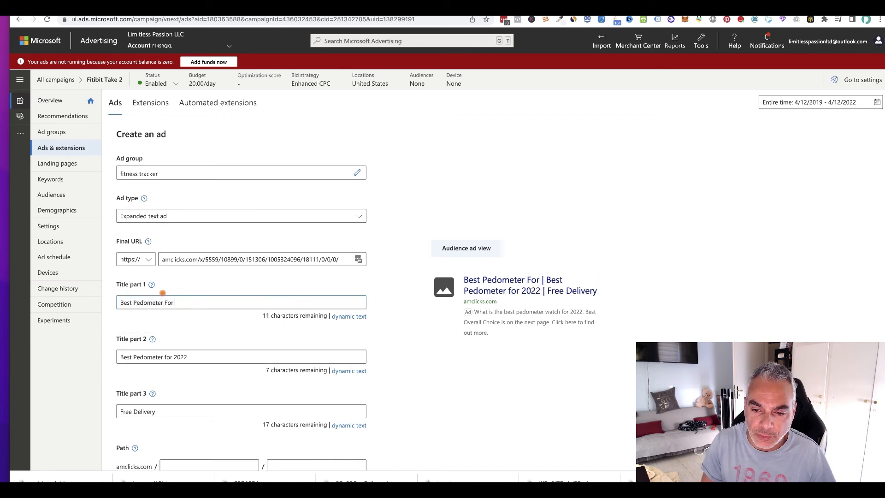
key("BackSpace")
key("BackSpace")
key("BackSpace")
type("2022")
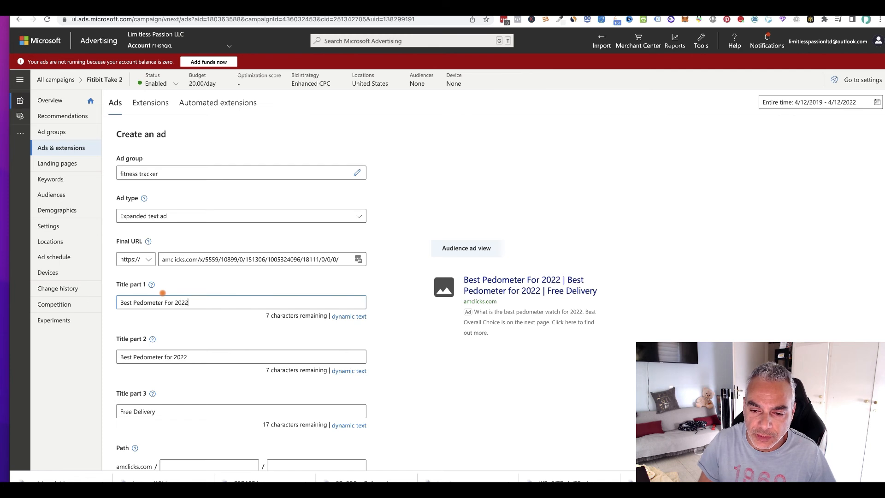
left_click_drag(202, 356, 112, 357)
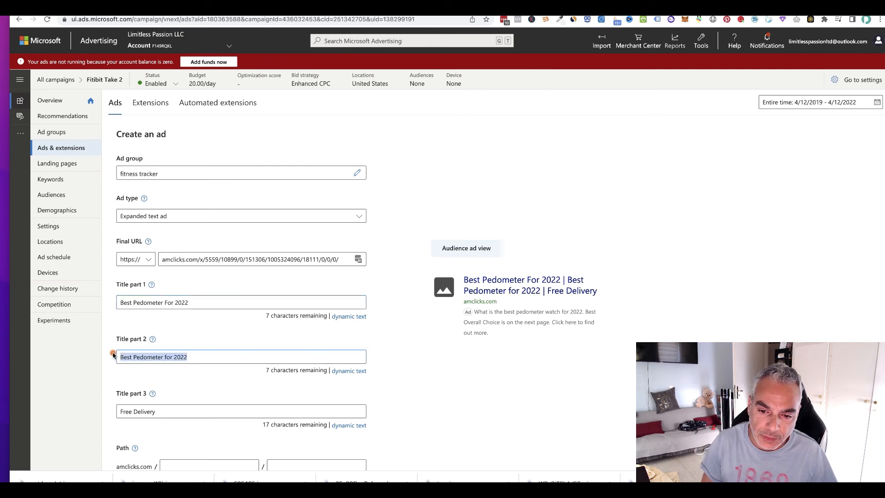
type("Get")
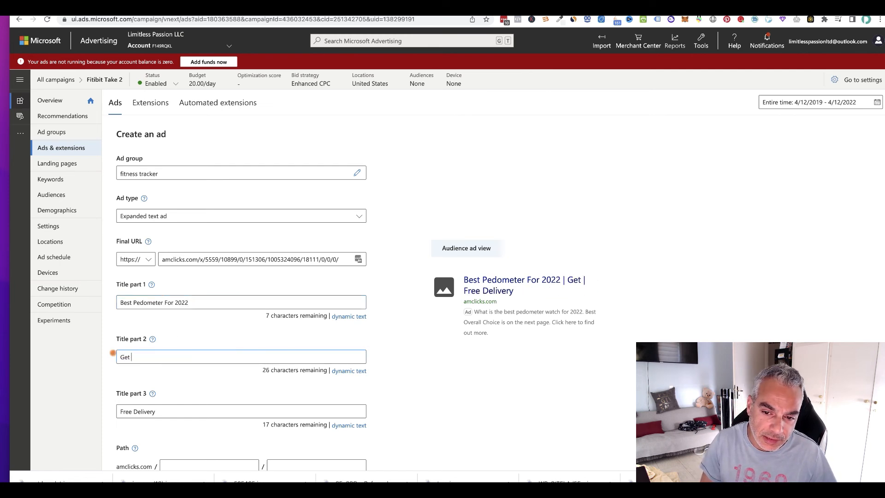
key("BackSpace")
key("BackSpace")
key("BackSpace")
type("Get It  Free When You")
key("BackSpace")
key("BackSpace")
key("BackSpace")
key("BackSpace")
key("BackSpace")
key("BackSpace")
key("BackSpace")
key("BackSpace")
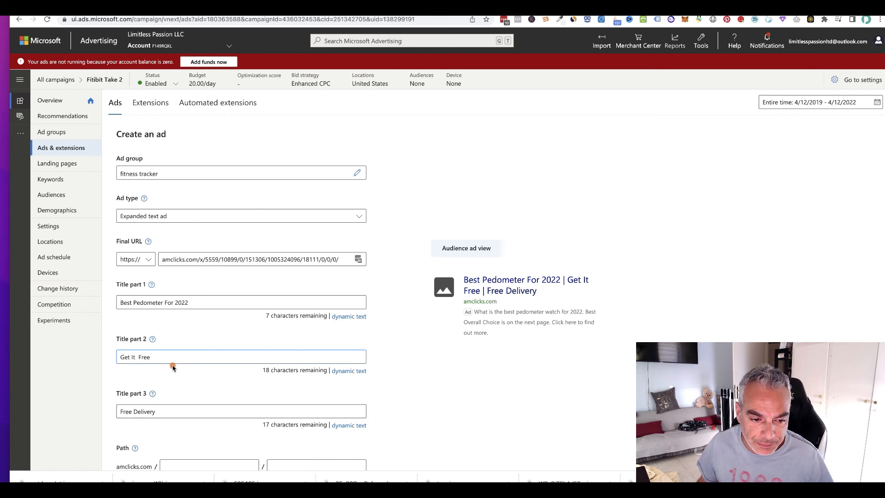
type("After Quizk")
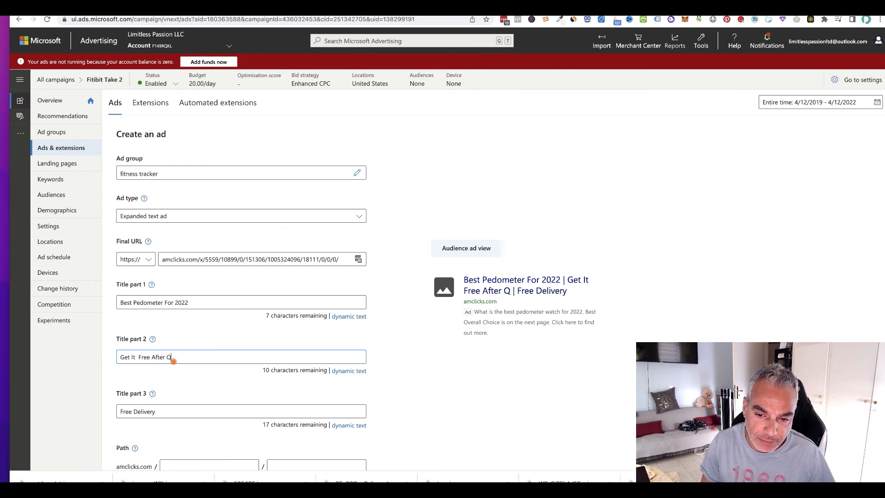
key("BackSpace")
key("BackSpace")
type("c")
key("BackSpace")
key("BackSpace")
key("BackSpace")
key("BackSpace")
key("BackSpace")
key("BackSpace")
key("BackSpace")
key("BackSpace")
key("BackSpace")
key("BackSpace")
key("BackSpace")
key("BackSpace")
key("BackSpace")
key("BackSpace")
key("BackSpace")
key("BackSpace")
key("BackSpace")
key("BackSpace")
key("BackSpace")
key("BackSpace")
key("BackSpace")
key("BackSpace")
key("BackSpace")
key("BackSpace")
Step: Set title part 2 to "Take Survey And Win" and save the fitness tracker ad
type("TAke")
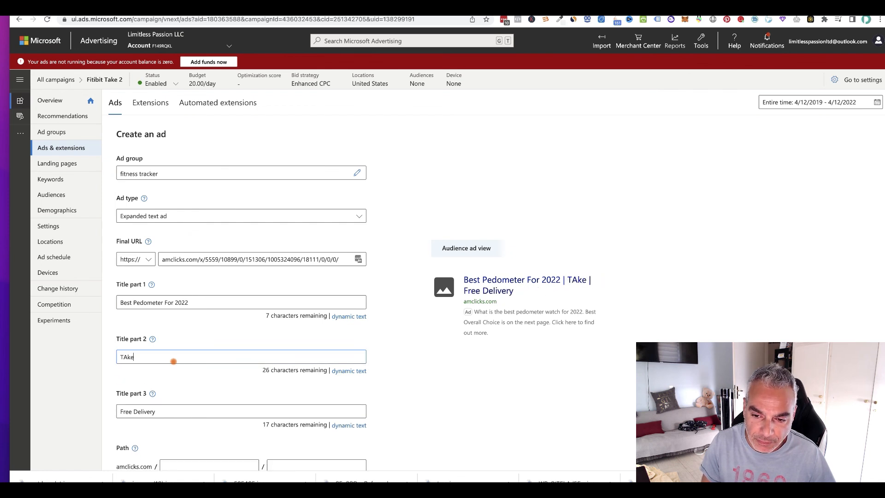
key("BackSpace")
key("BackSpace")
key("BackSpace")
type("ake Surv")
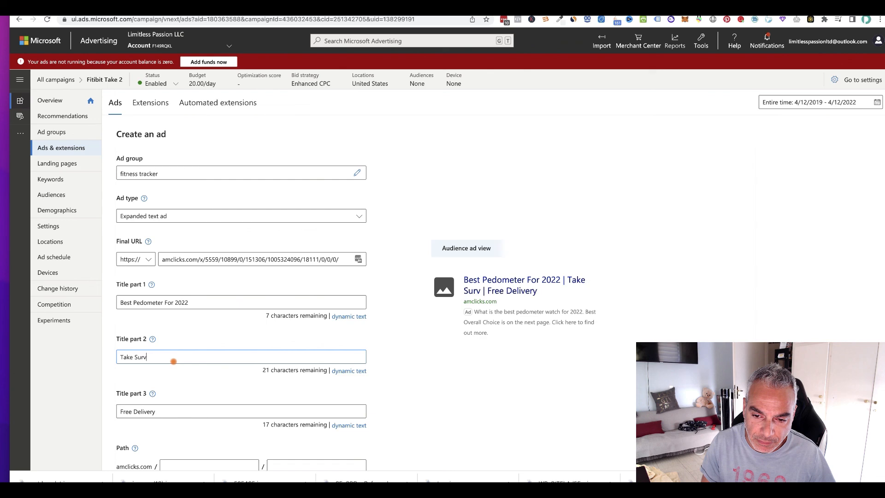
type("ey And Win")
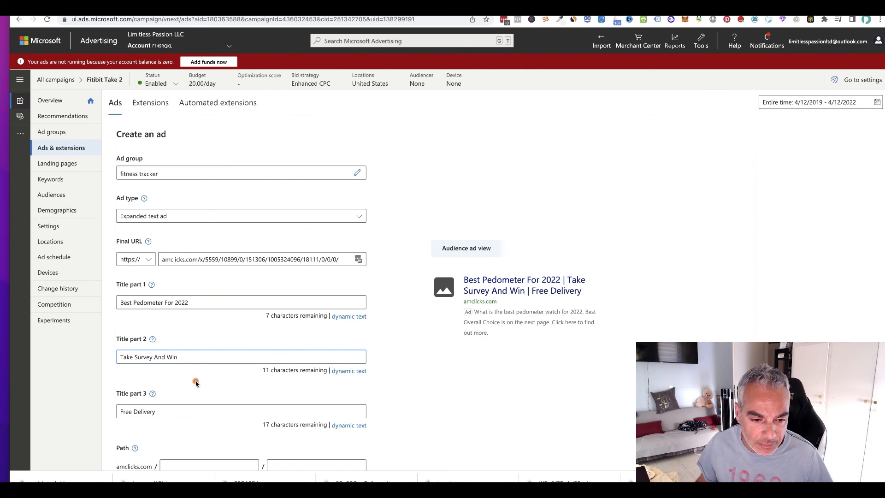
scroll(199, 386, "down", 4)
scroll(199, 385, "down", 5)
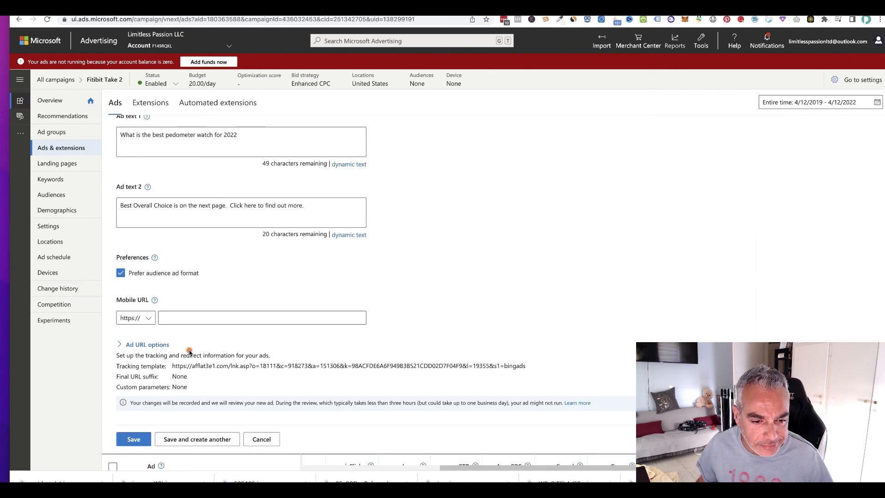
left_click(122, 396)
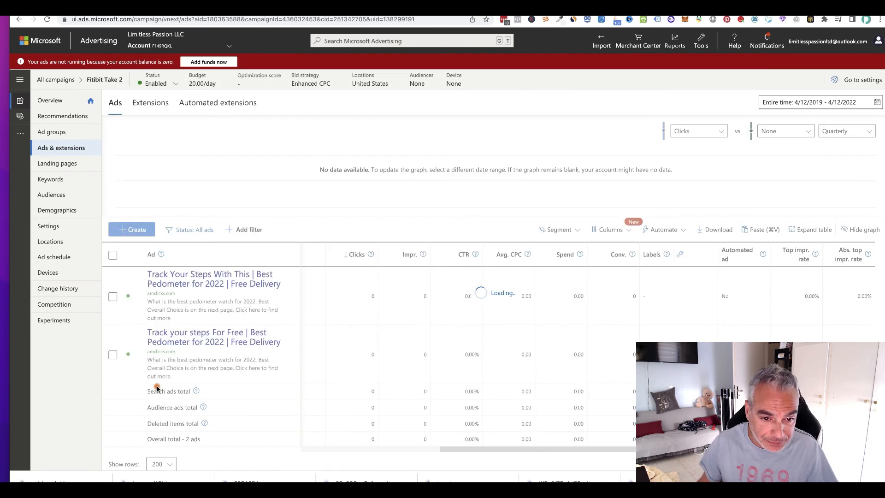
scroll(294, 272, "down", 3)
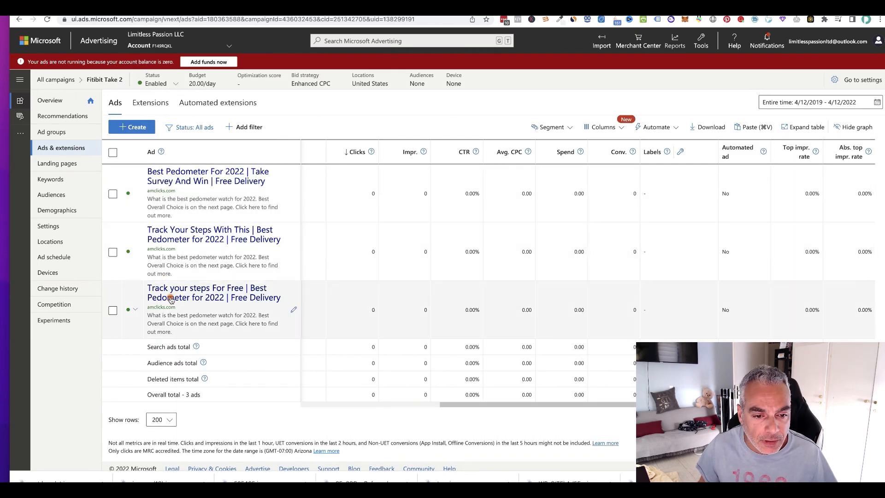
scroll(197, 227, "up", 1)
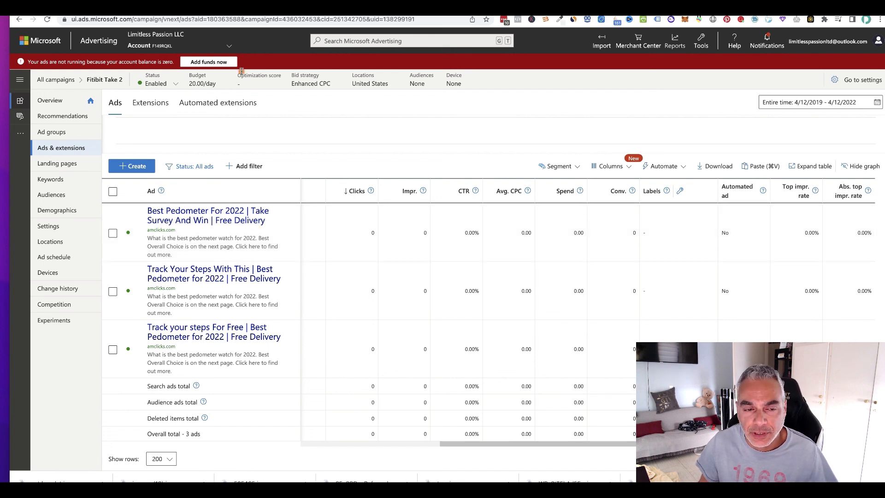
mouse_move(239, 71)
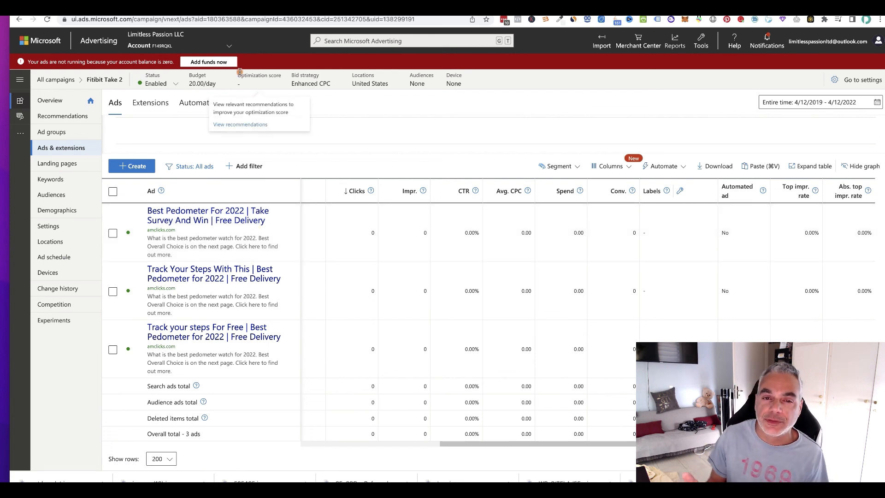